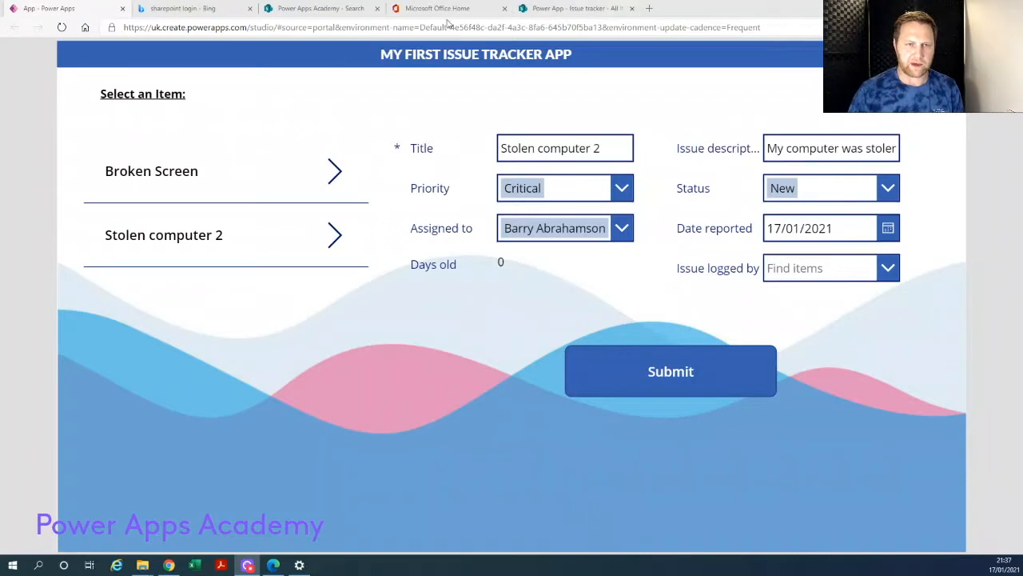
In the issue tracker app, set the Broken Screen issue's priority to High and submit the change
{"action": "left_click", "coordinate": [335, 242]}
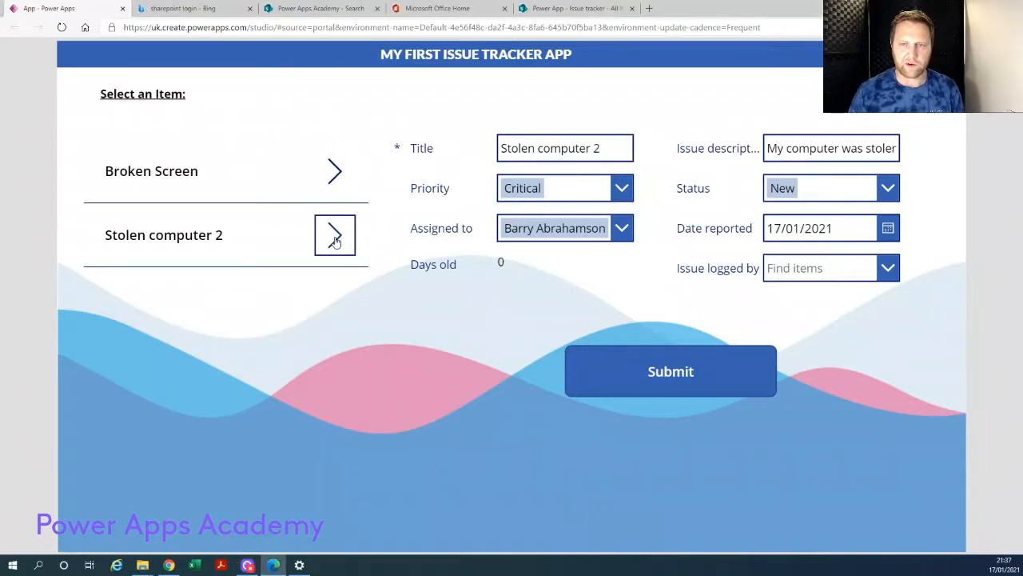
{"action": "left_click", "coordinate": [336, 171]}
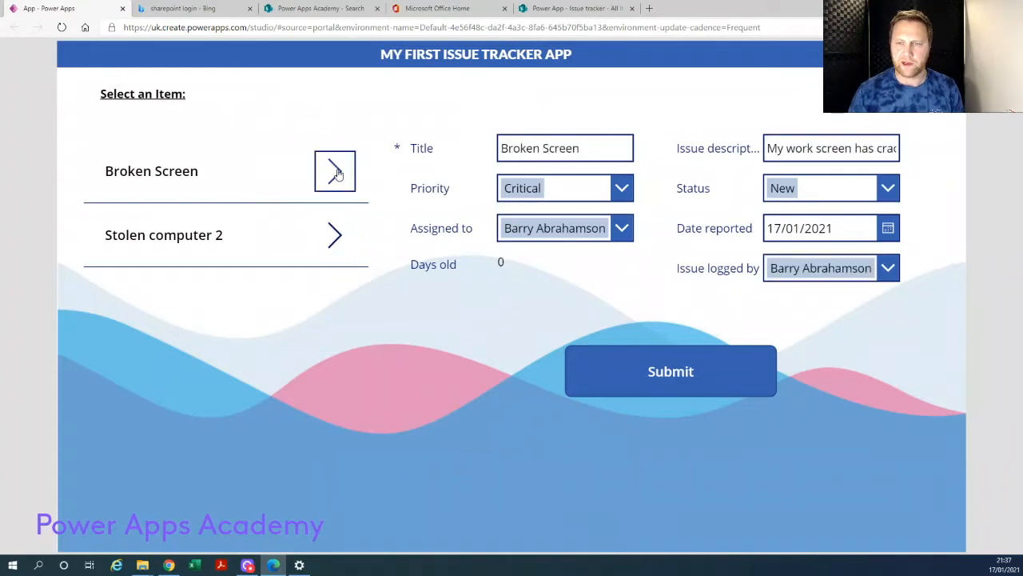
{"action": "left_click", "coordinate": [627, 189]}
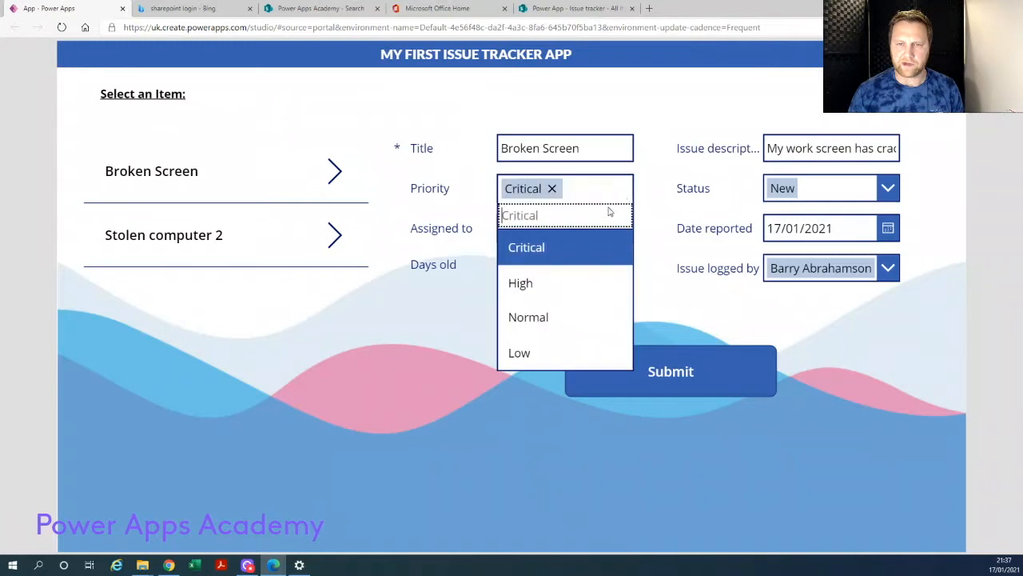
{"action": "left_click", "coordinate": [572, 286]}
{"action": "left_click", "coordinate": [661, 372]}
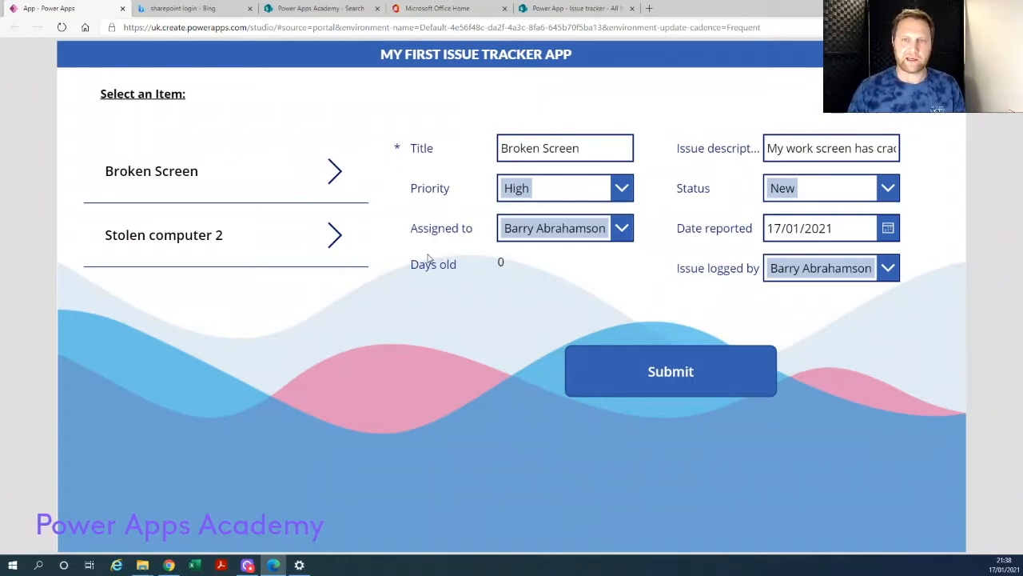
Switch to the Power App site's Issue tracker list in SharePoint and check the Broken Screen item's priority
{"action": "left_click", "coordinate": [571, 10]}
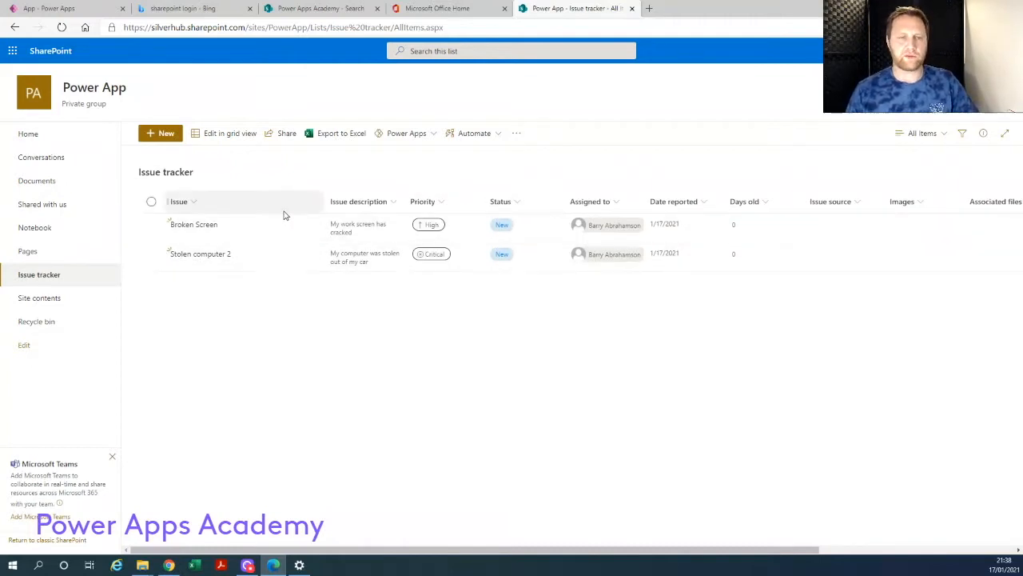
{"action": "left_click", "coordinate": [324, 11]}
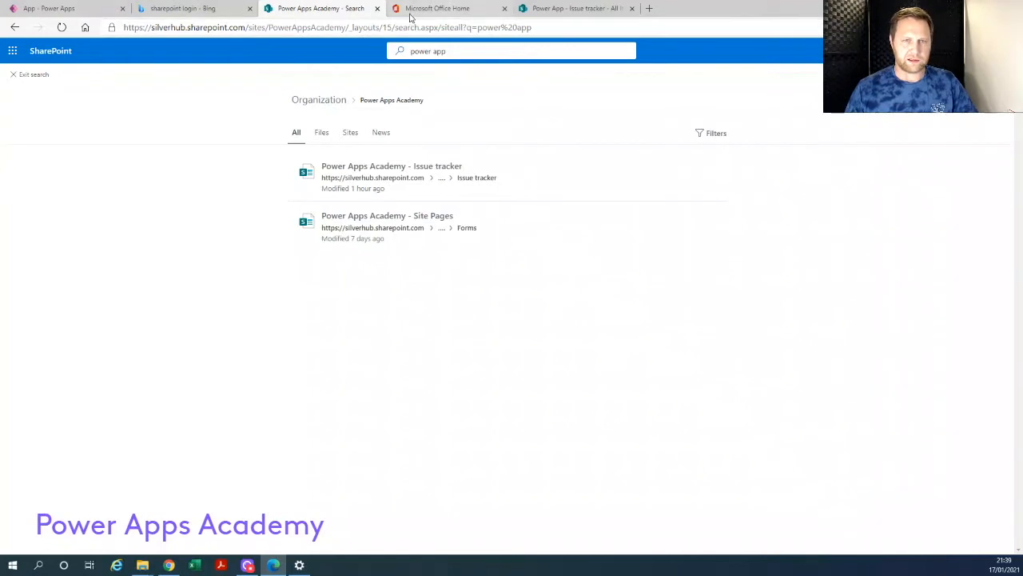
{"action": "left_click", "coordinate": [571, 11]}
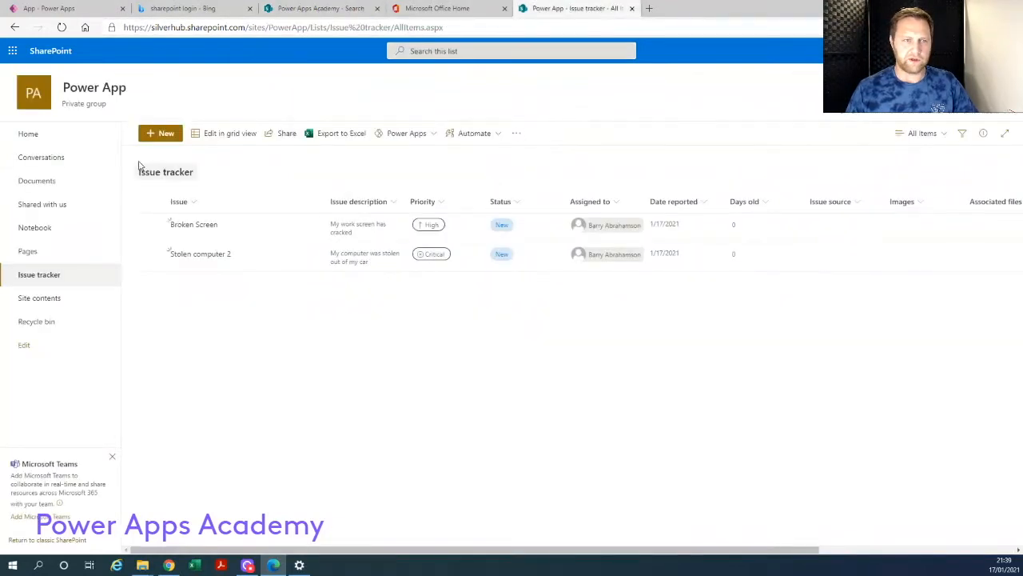
Go to the Office 365 home page and open the SharePoint start page from there
{"action": "left_click", "coordinate": [12, 52]}
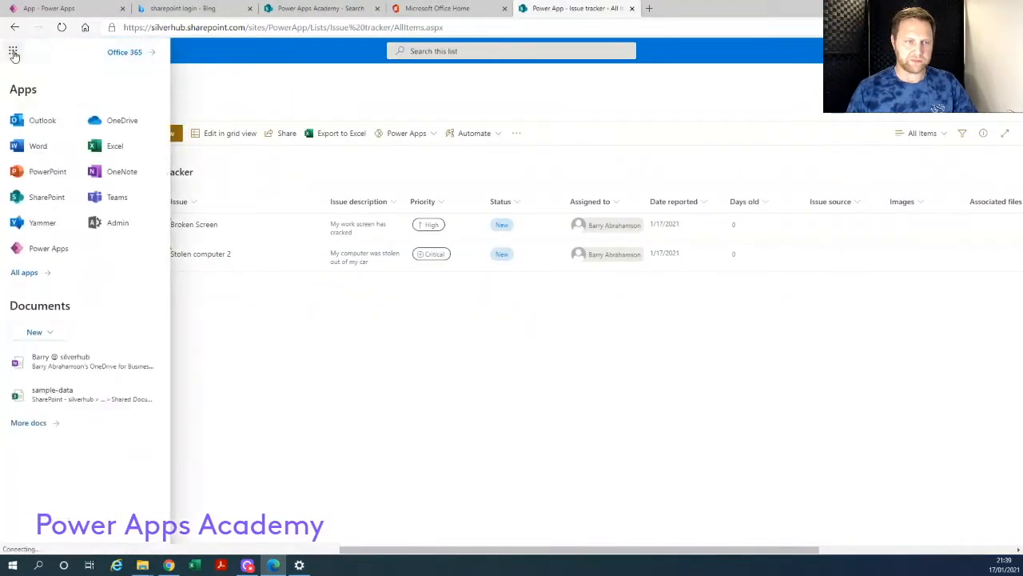
{"action": "left_click", "coordinate": [126, 53]}
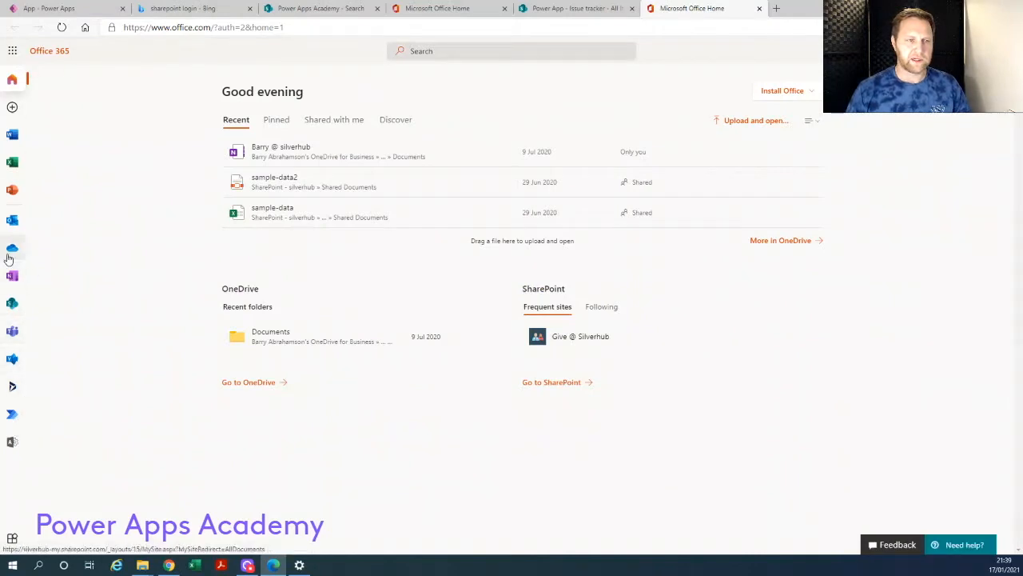
{"action": "left_click", "coordinate": [13, 50]}
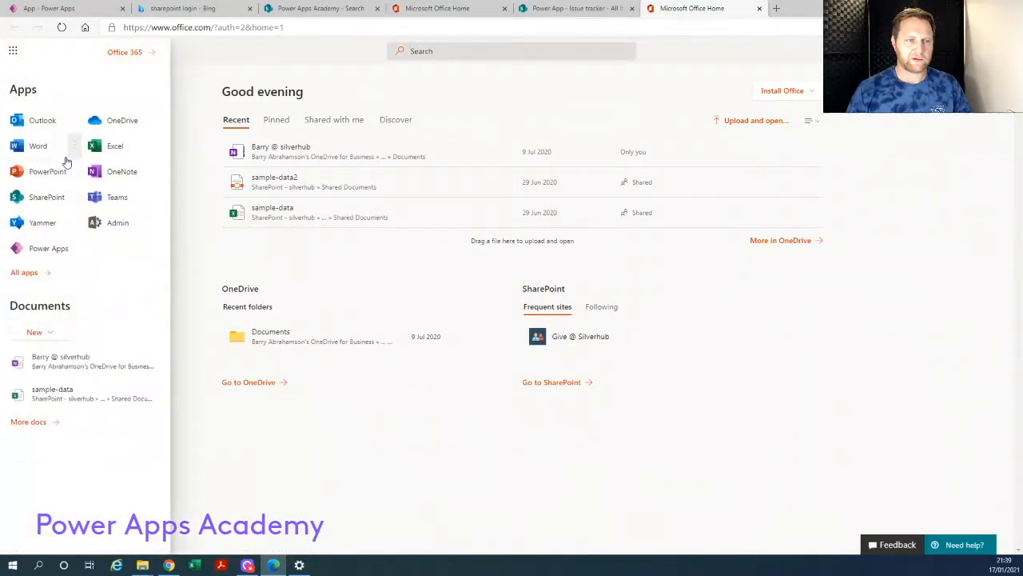
{"action": "left_click", "coordinate": [32, 200]}
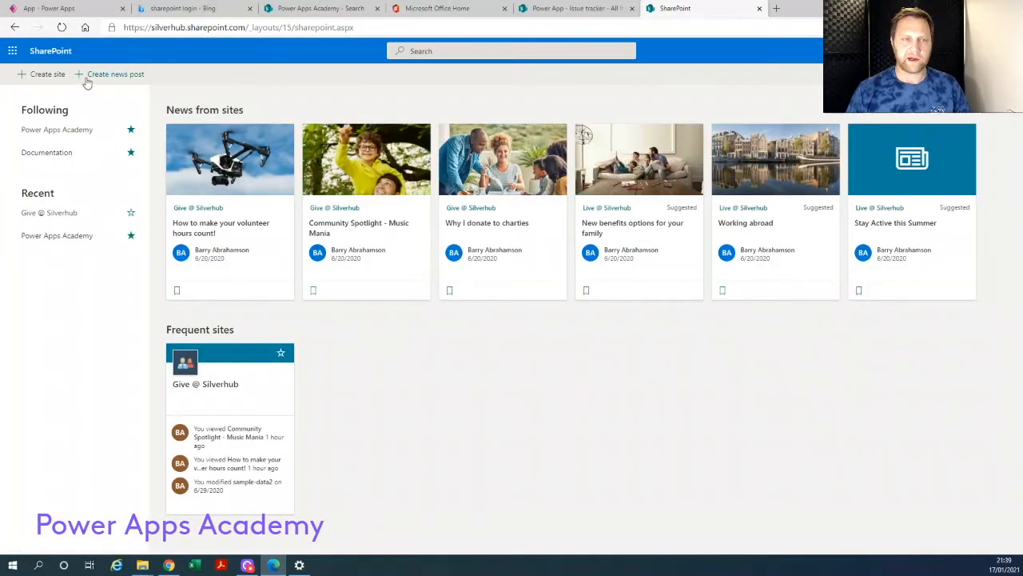
Create a private team site named "Powerapp Demo" in English, without adding further owners or members
{"action": "left_click", "coordinate": [42, 74]}
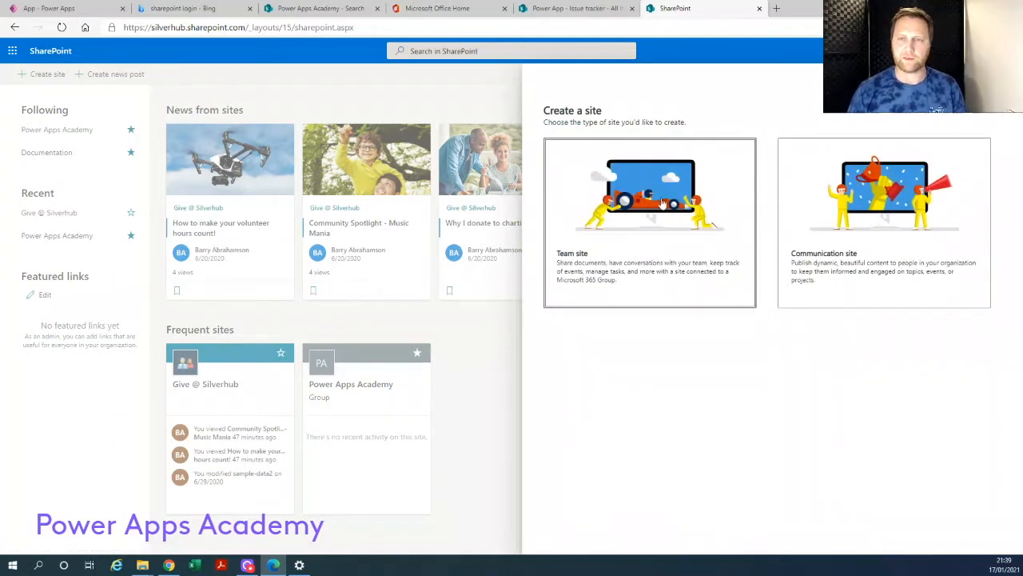
{"action": "left_click", "coordinate": [598, 265]}
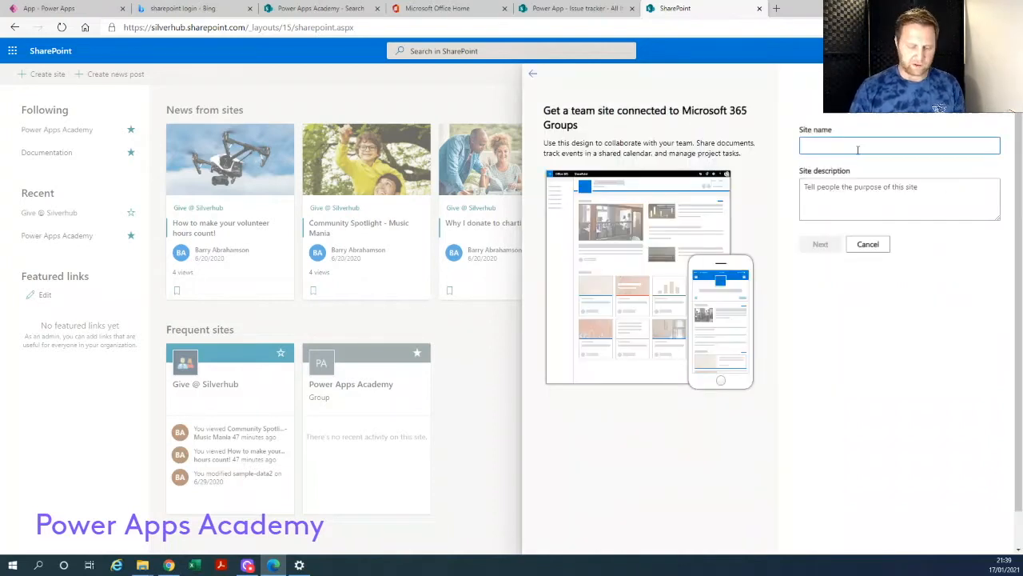
{"action": "type", "text": "Power"}
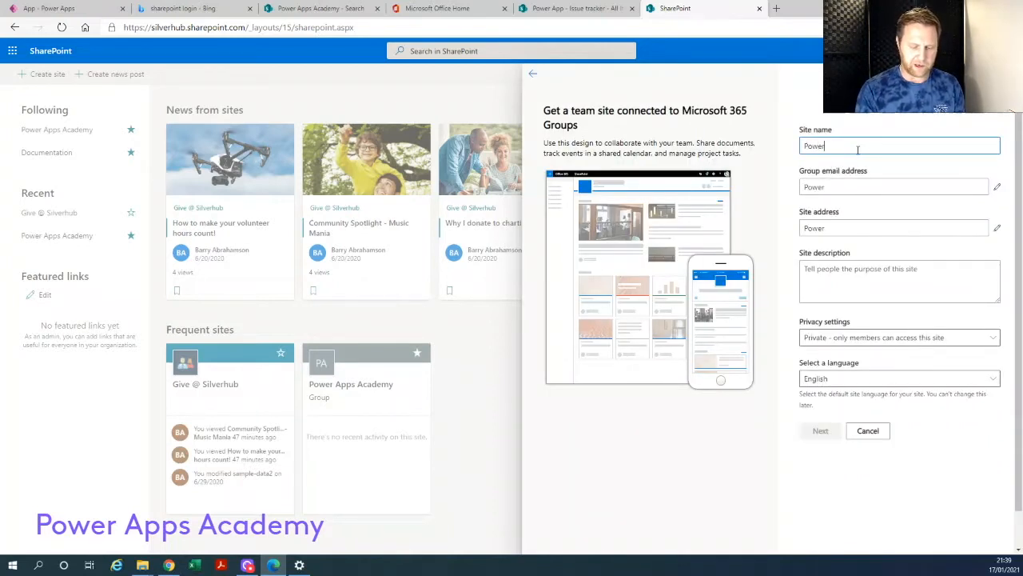
{"action": "type", "text": "app Demo"}
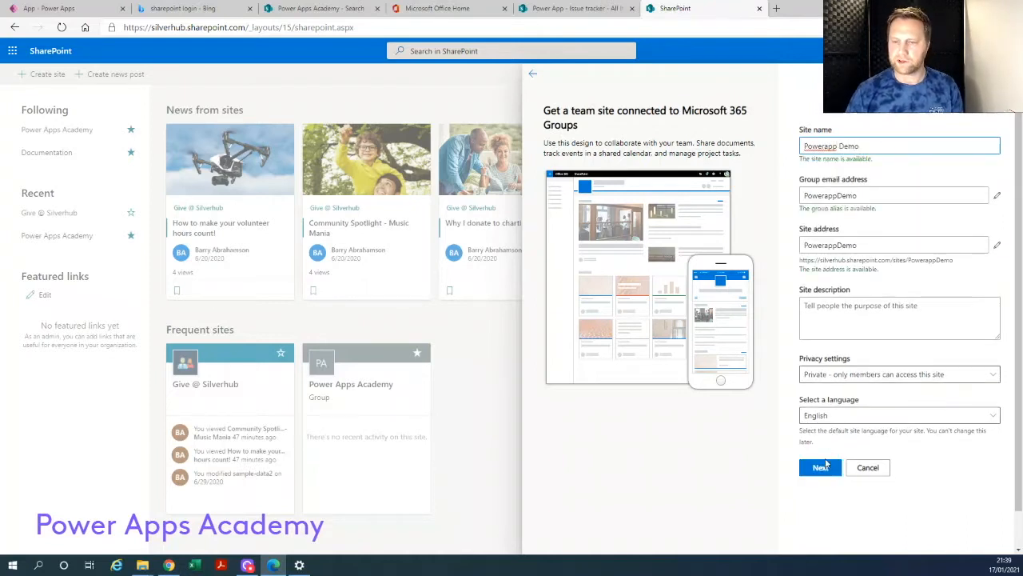
{"action": "left_click", "coordinate": [823, 468]}
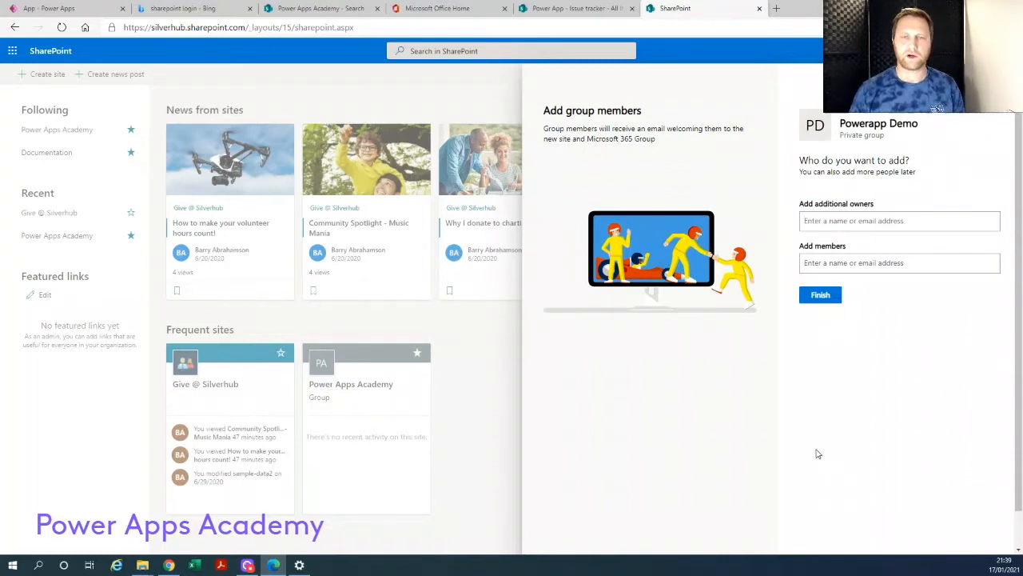
{"action": "left_click", "coordinate": [825, 294]}
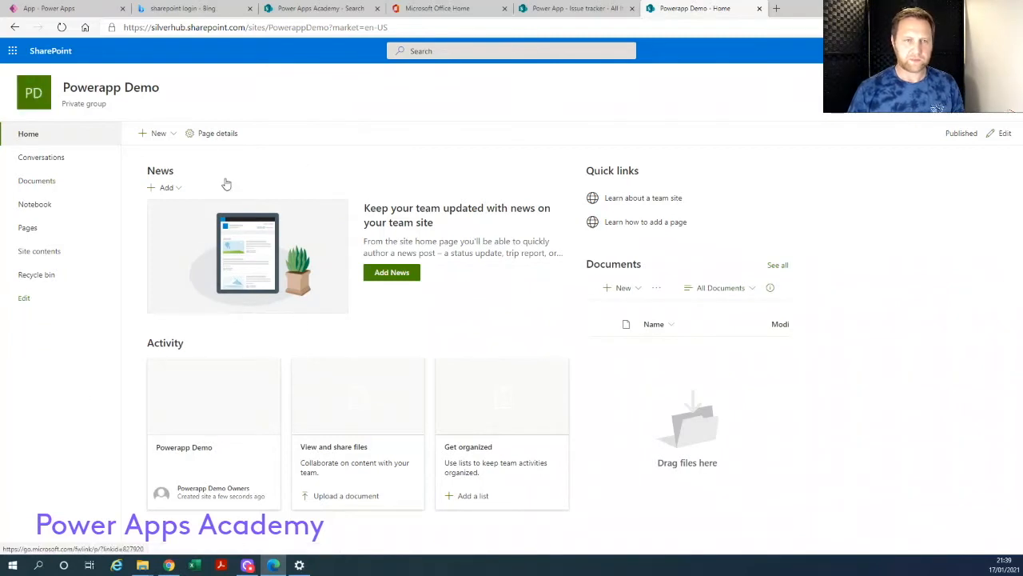
Create a list on the Powerapp Demo site from the Issue tracker template, named "Issue tracker 2"
{"action": "left_click", "coordinate": [160, 133]}
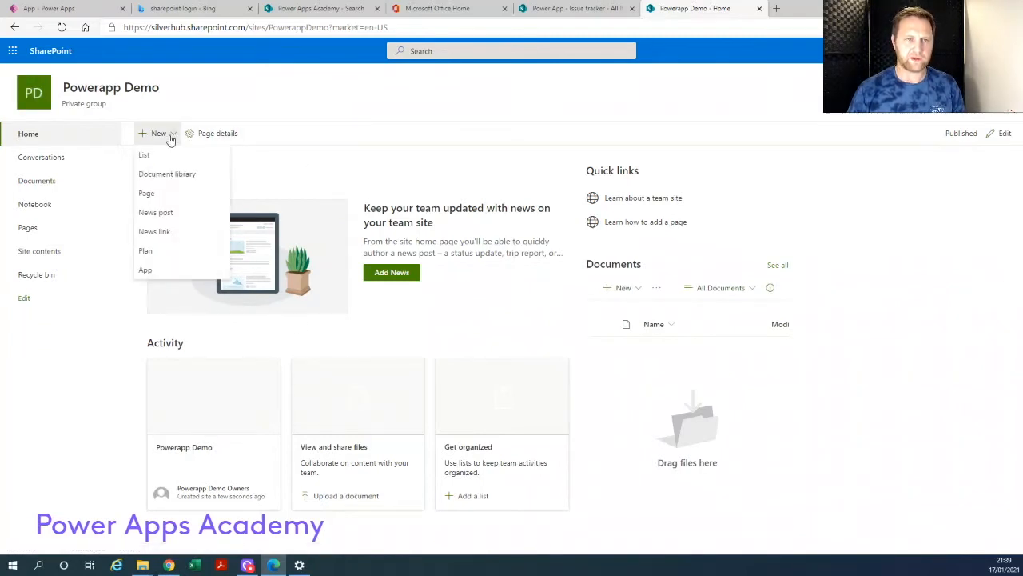
{"action": "left_click", "coordinate": [171, 155]}
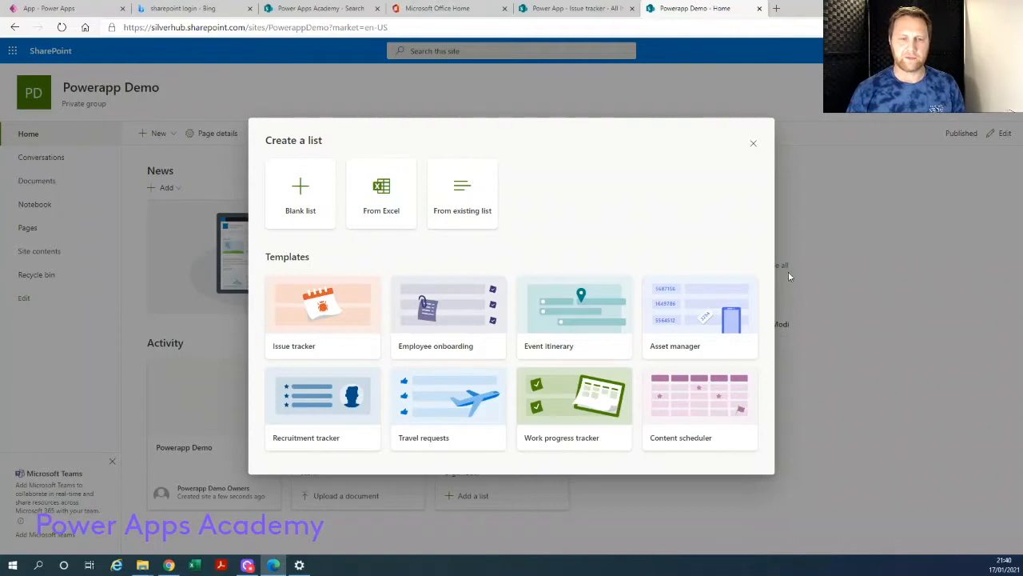
{"action": "left_click", "coordinate": [310, 349]}
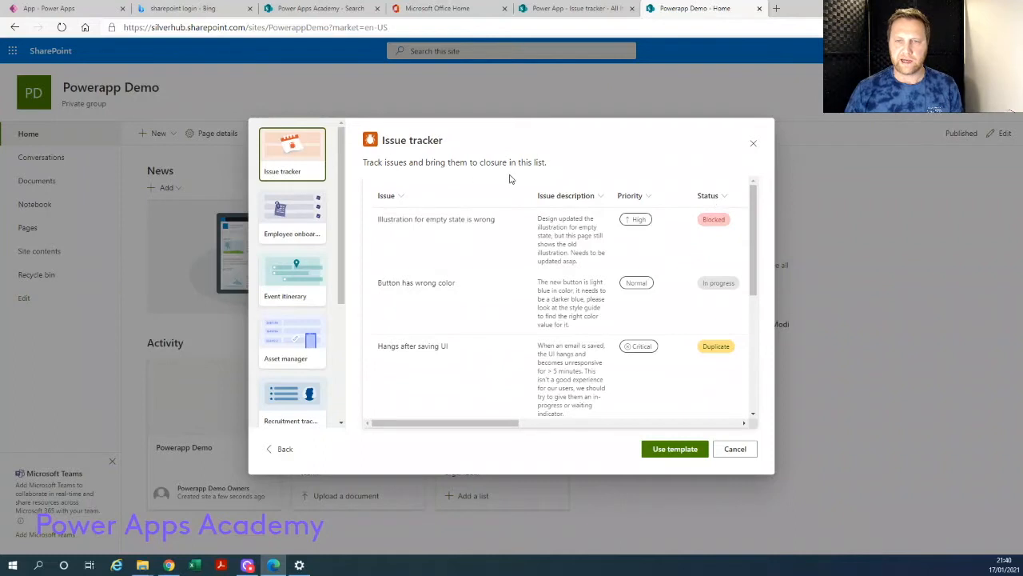
{"action": "left_click_drag", "start_coordinate": [457, 425], "coordinate": [749, 407]}
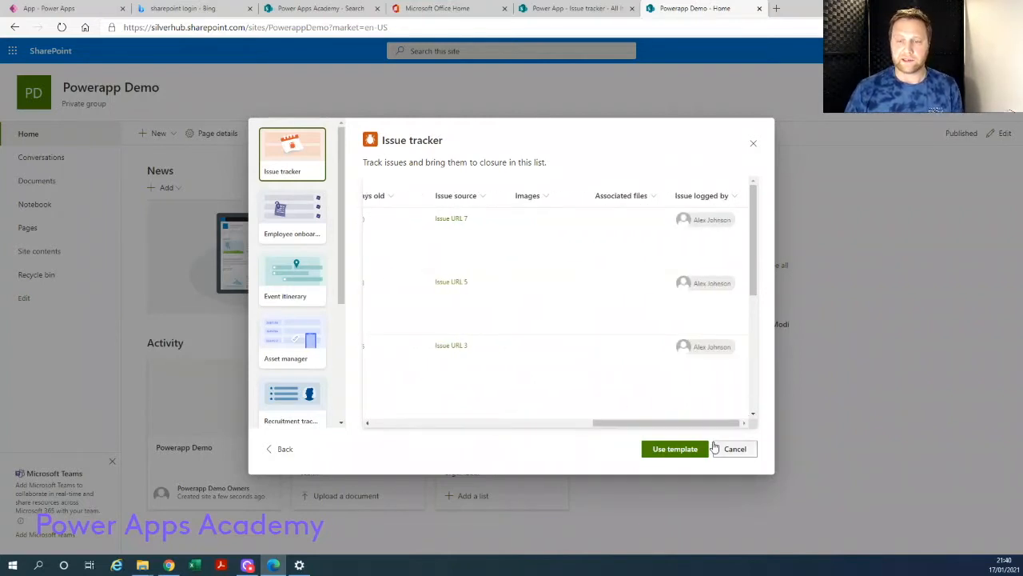
{"action": "left_click", "coordinate": [676, 449]}
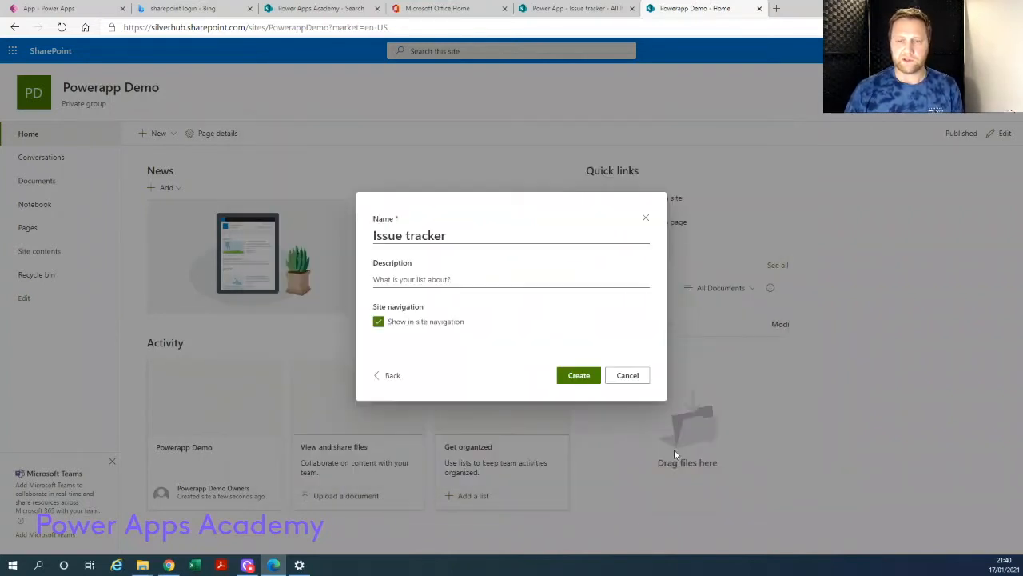
{"action": "left_click", "coordinate": [457, 237]}
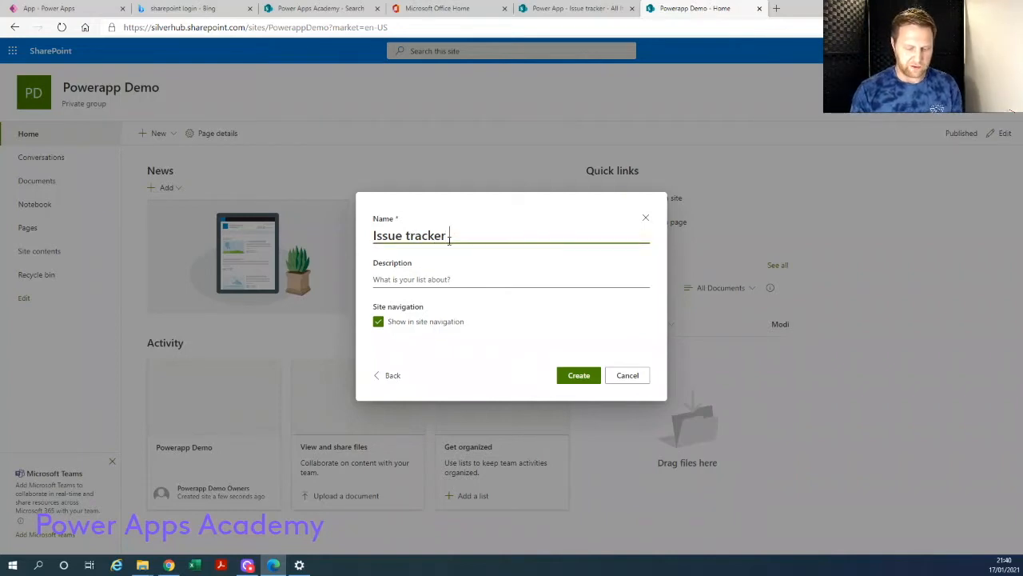
{"action": "type", "text": "2"}
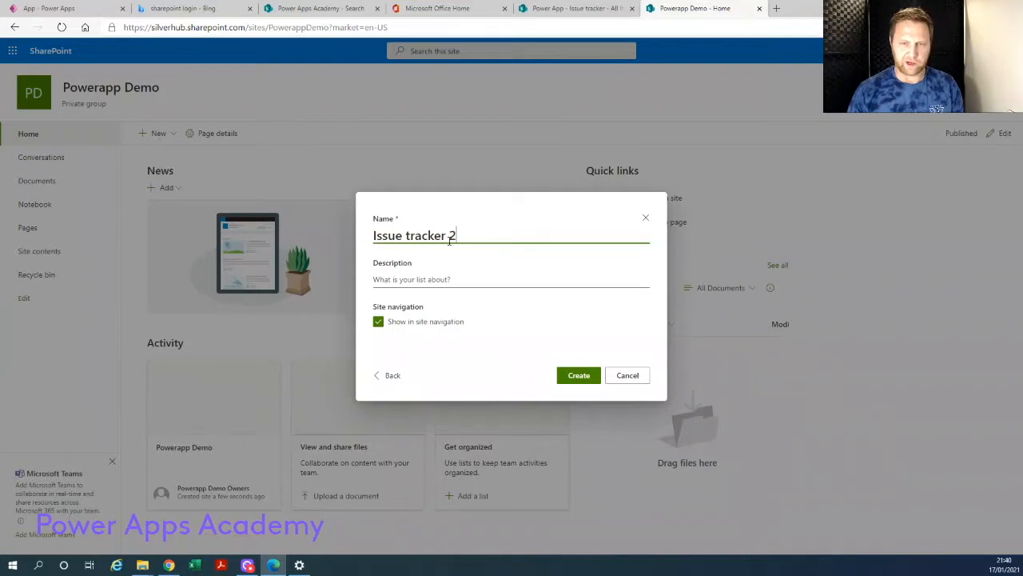
{"action": "left_click", "coordinate": [580, 376]}
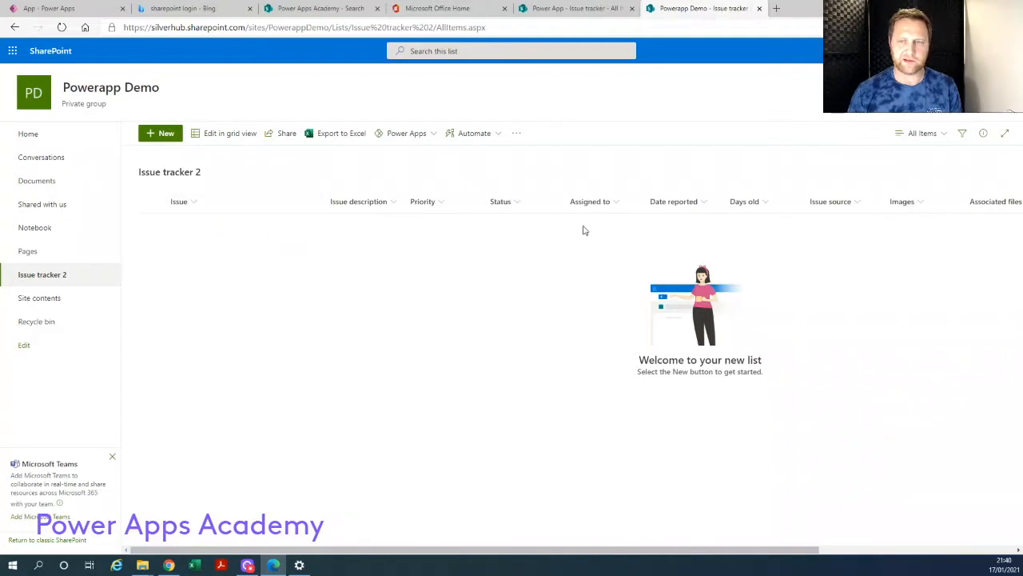
Start a new list item with the issue "Broken screen" and the description "My screen is broken"
{"action": "left_click", "coordinate": [160, 136]}
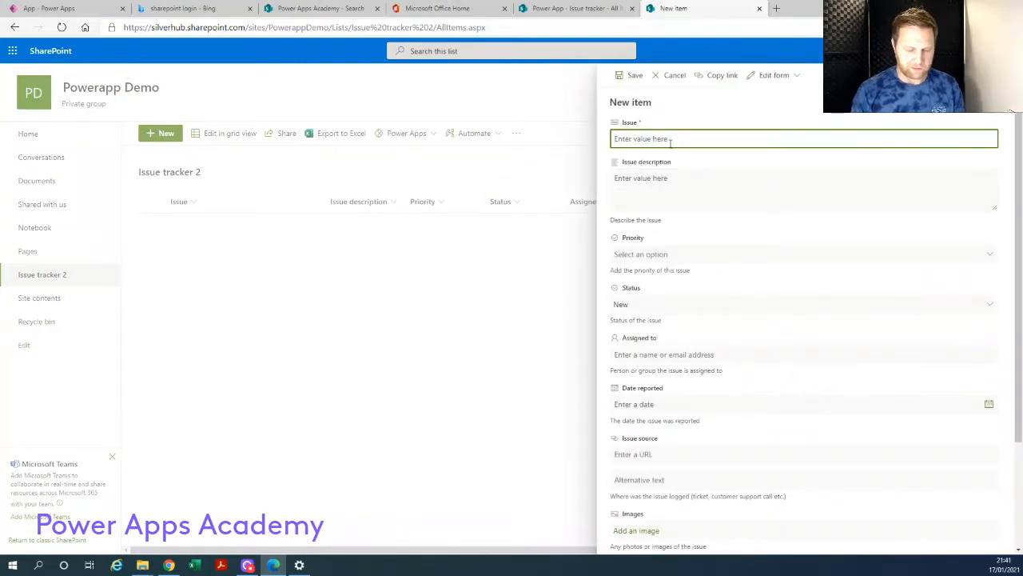
{"action": "type", "text": "Broken screen"}
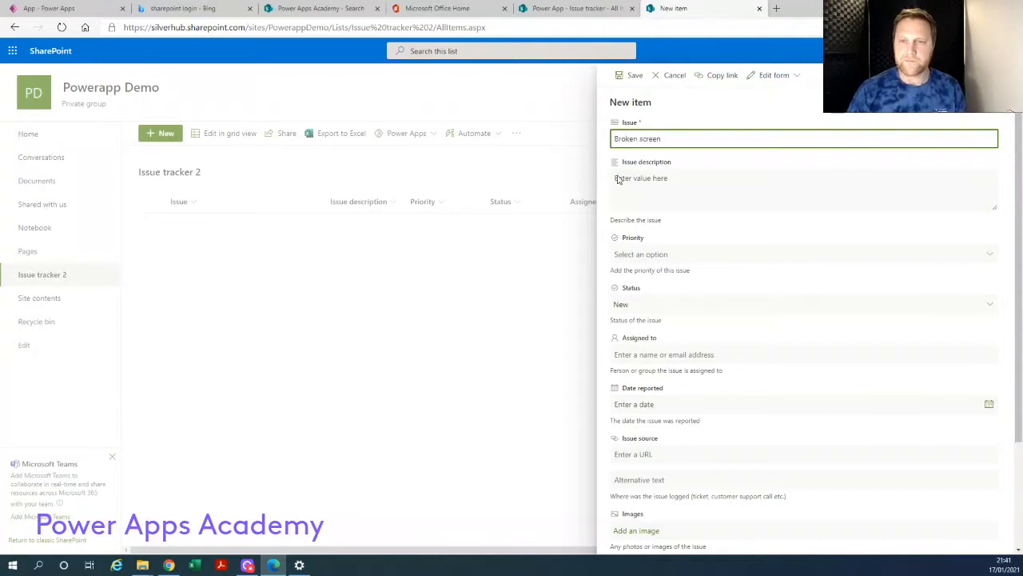
{"action": "left_click", "coordinate": [634, 183]}
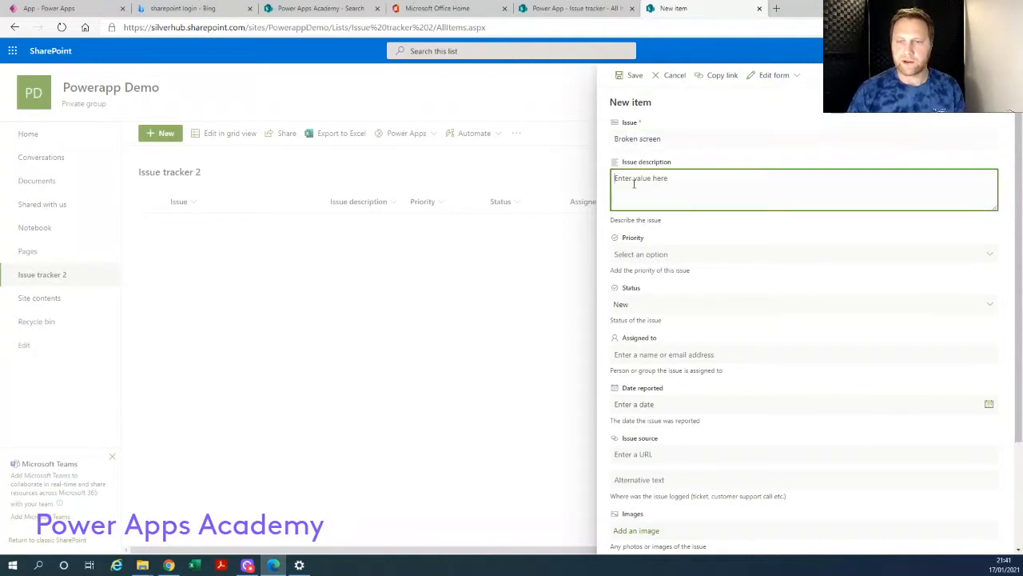
{"action": "type", "text": "My screen "}
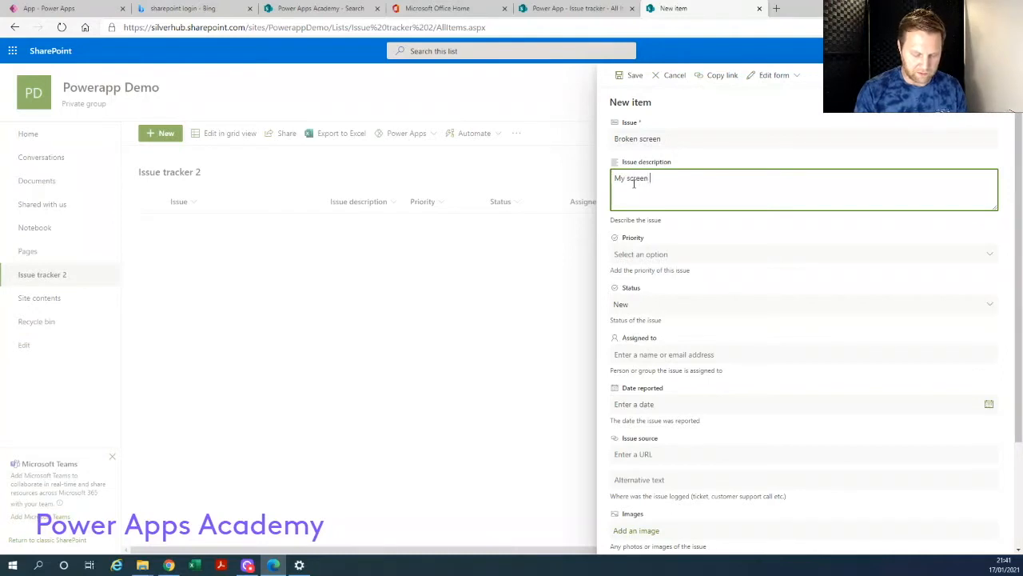
{"action": "type", "text": "is brolen"}
{"action": "key", "text": "BackSpace"}
{"action": "key", "text": "BackSpace"}
{"action": "key", "text": "BackSpace"}
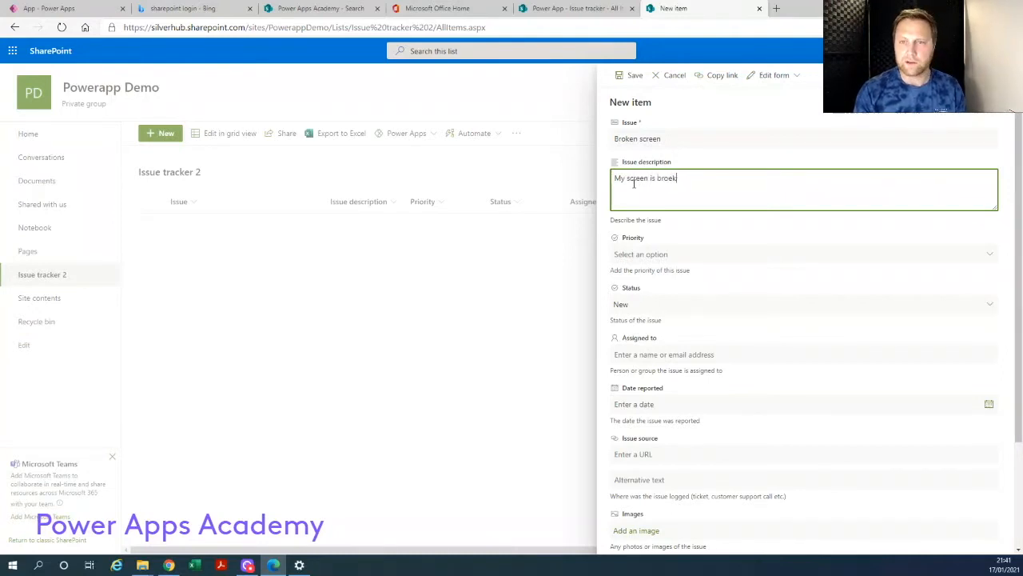
{"action": "type", "text": "ken"}
Set the new item's priority to Normal and assign it to the site owner's account
{"action": "left_click", "coordinate": [679, 256]}
{"action": "left_click", "coordinate": [668, 329]}
{"action": "left_click", "coordinate": [661, 302]}
{"action": "left_click", "coordinate": [659, 349]}
{"action": "type", "text": "Barry"}
{"action": "left_click", "coordinate": [668, 383]}
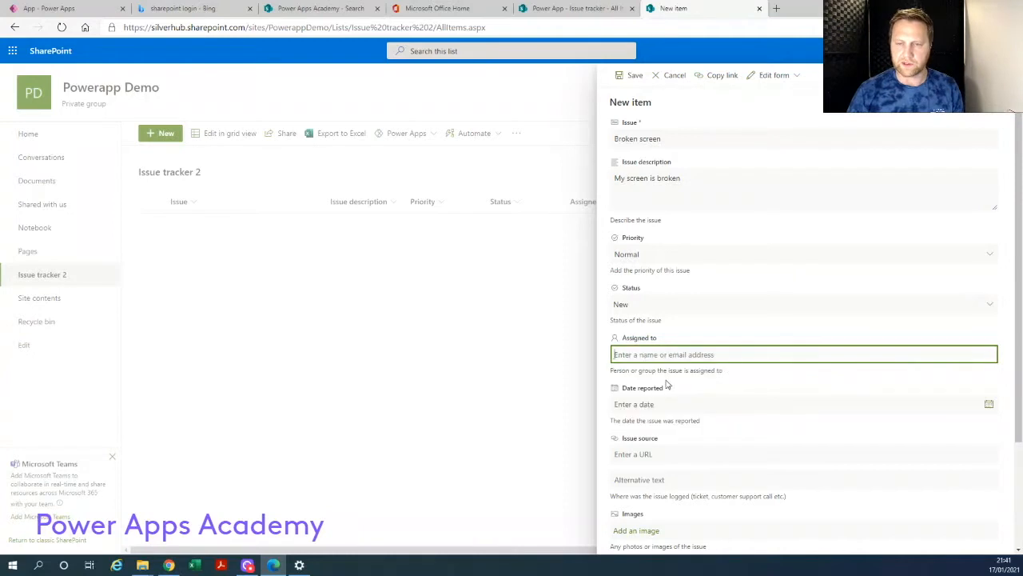
Set the item's date reported to 1/17/2021 and save it to the list
{"action": "left_click", "coordinate": [662, 405]}
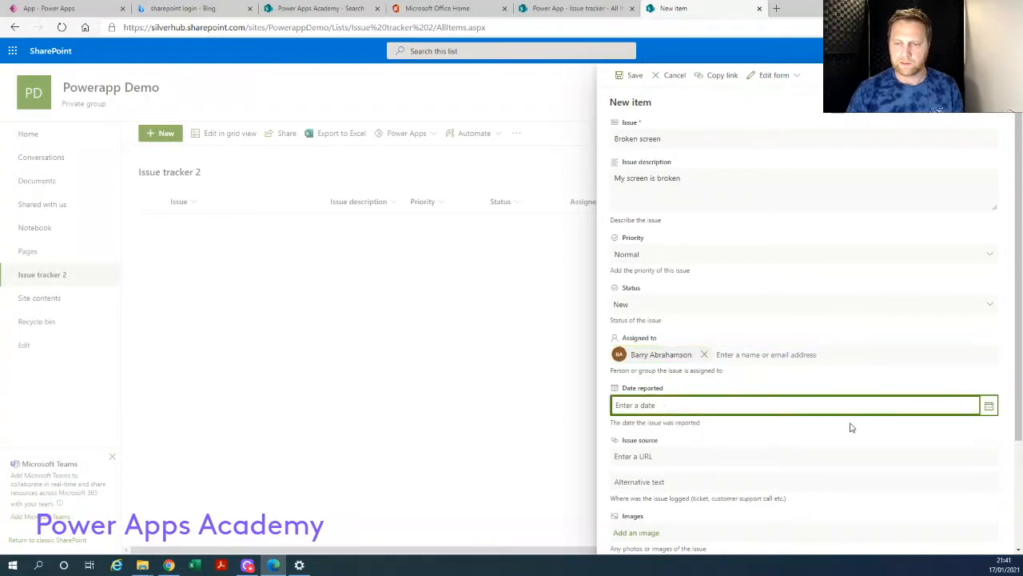
{"action": "left_click", "coordinate": [989, 408]}
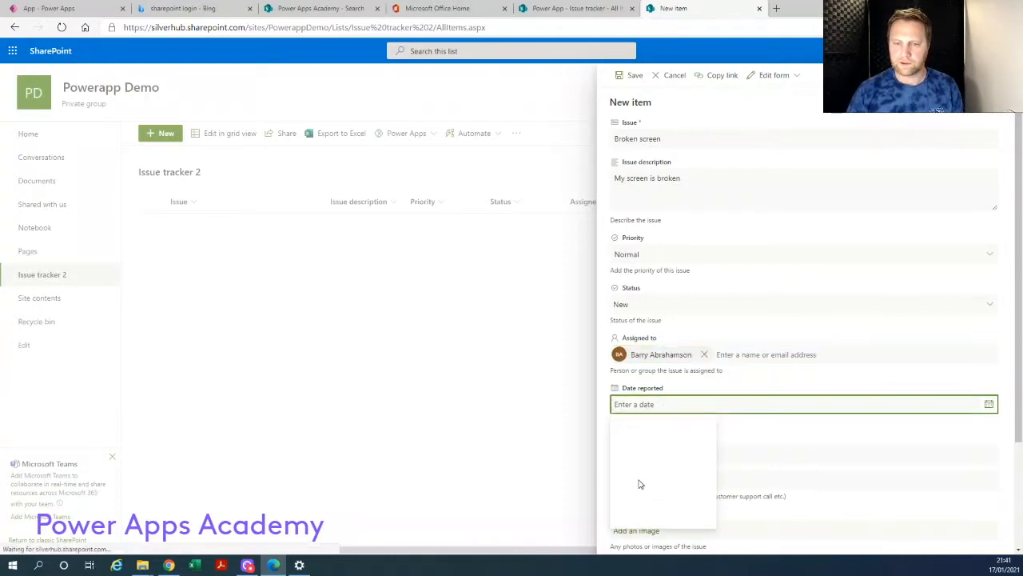
{"action": "left_click", "coordinate": [617, 487]}
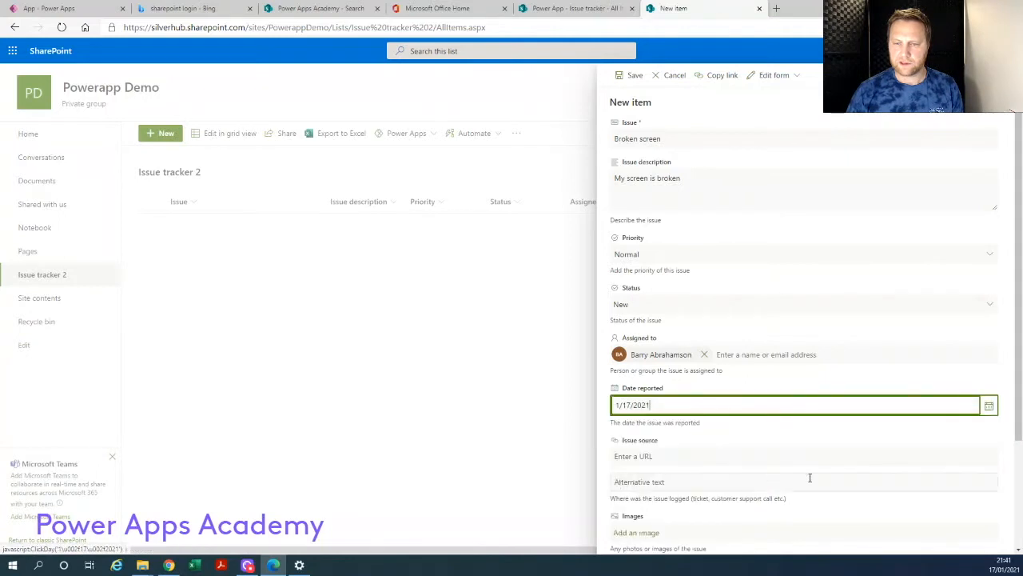
{"action": "scroll", "coordinate": [674, 480], "scroll_direction": "down", "scroll_amount": 2}
{"action": "left_click", "coordinate": [643, 536]}
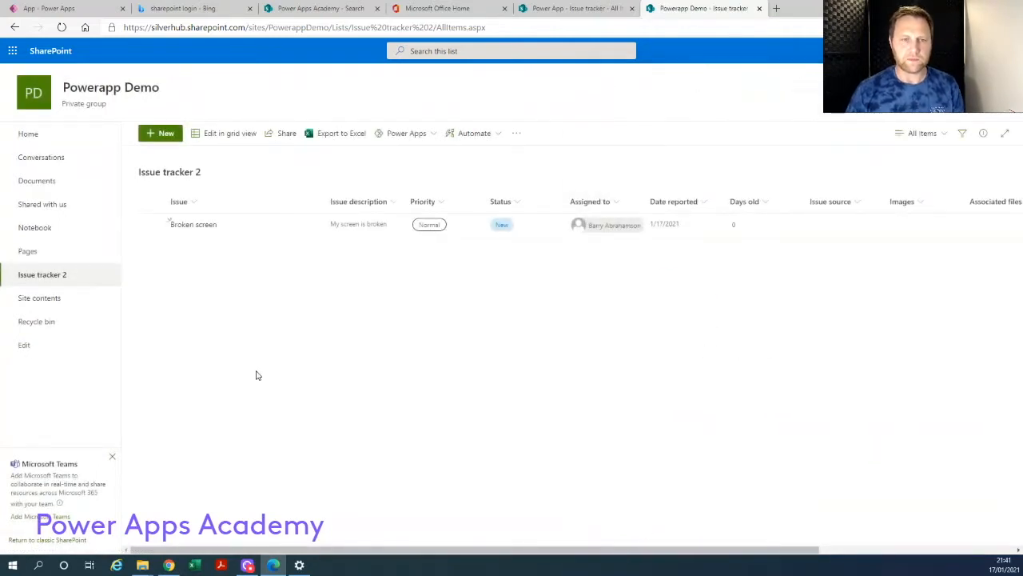
Start a new list item with the issue "Stolen laptop" and the description "Laptop was stolen on train"
{"action": "left_click", "coordinate": [166, 133]}
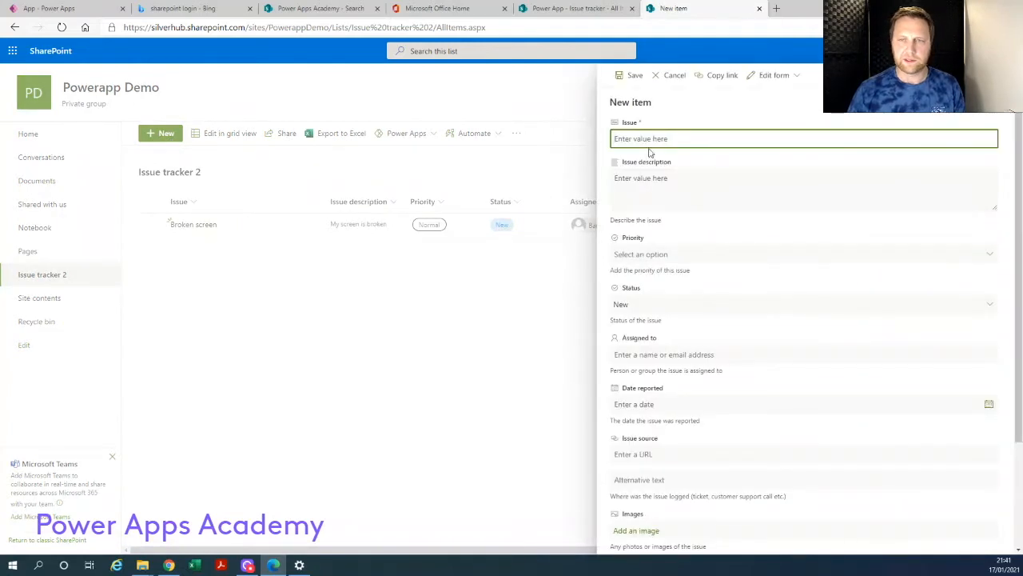
{"action": "type", "text": "Stolen laptop"}
{"action": "left_click", "coordinate": [657, 179]}
{"action": "type", "text": "Laptop was stole"}
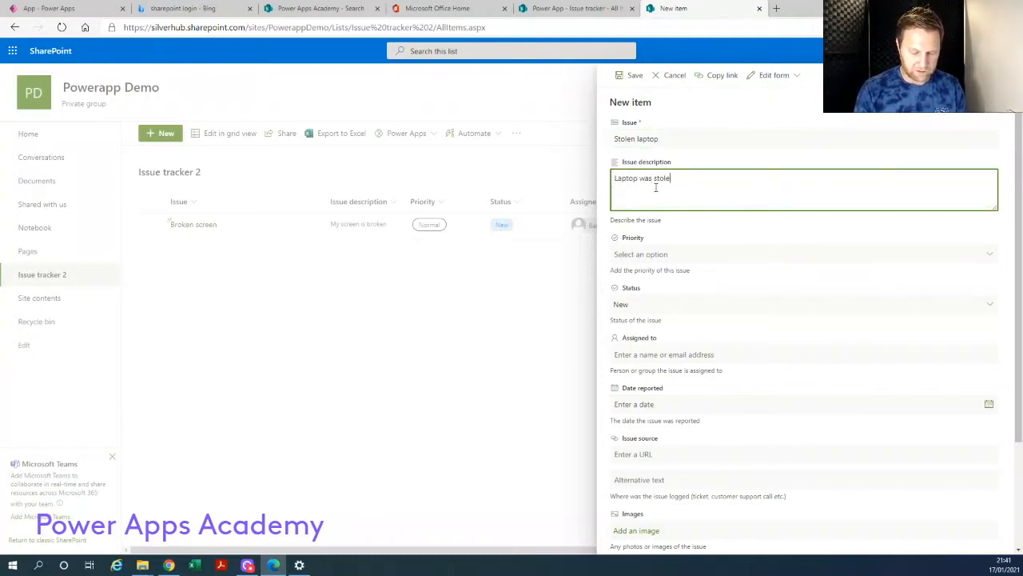
{"action": "type", "text": "n on train"}
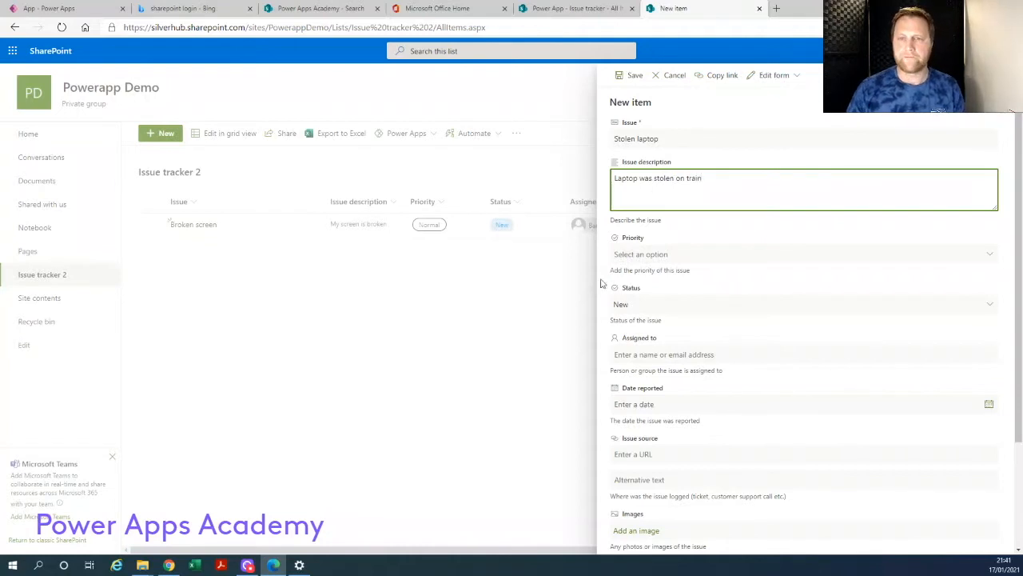
Set the stolen laptop item's priority to Critical and assign it to the site owner's account
{"action": "left_click", "coordinate": [641, 256]}
{"action": "left_click", "coordinate": [642, 289]}
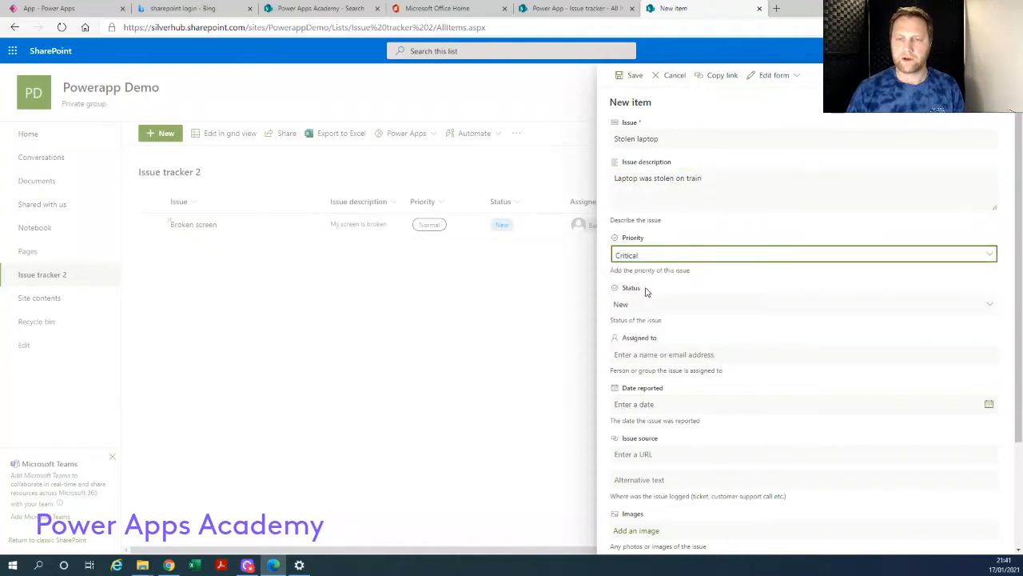
{"action": "left_click", "coordinate": [648, 304]}
{"action": "left_click", "coordinate": [655, 354]}
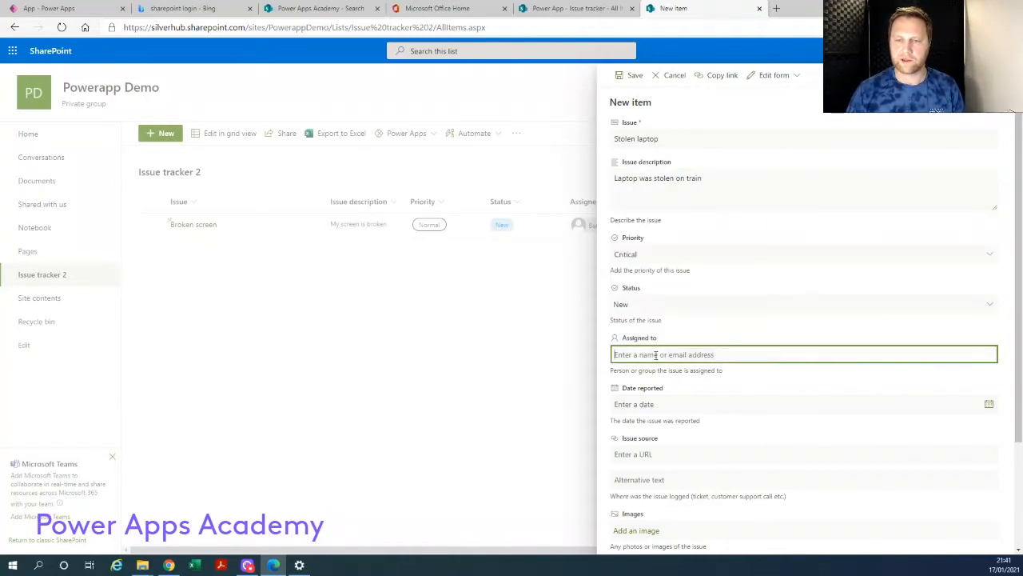
{"action": "type", "text": "Barry"}
{"action": "left_click", "coordinate": [665, 381]}
Set the stolen laptop item's date reported to 1/17/2021 and save it to the list
{"action": "scroll", "coordinate": [669, 385], "scroll_direction": "down", "scroll_amount": 2}
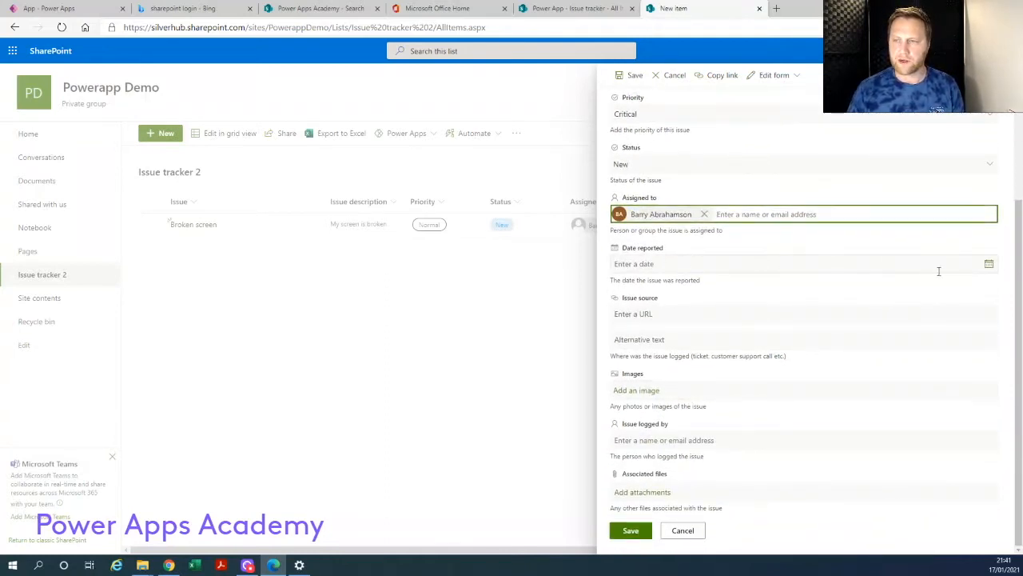
{"action": "left_click", "coordinate": [989, 264]}
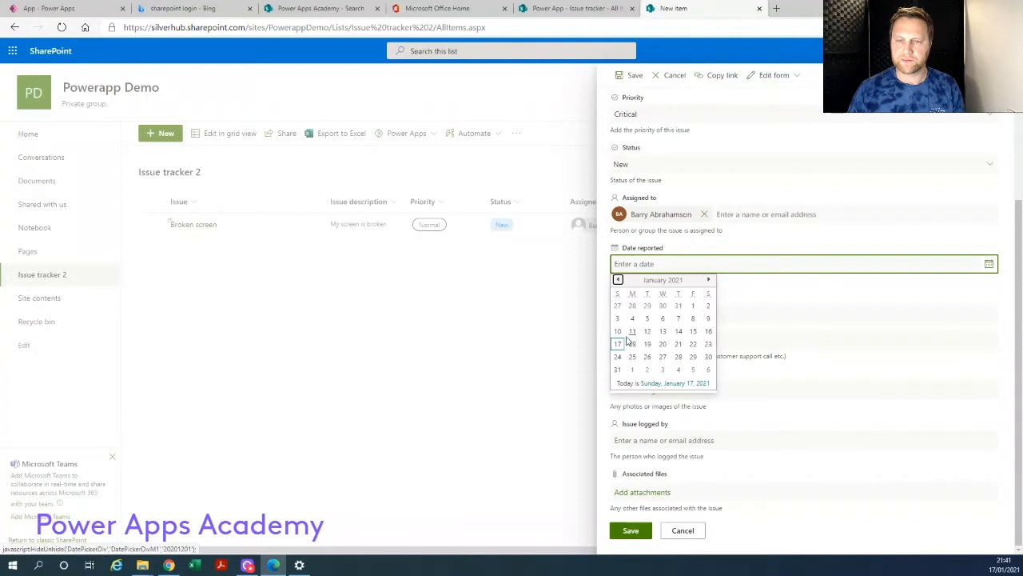
{"action": "left_click", "coordinate": [617, 344]}
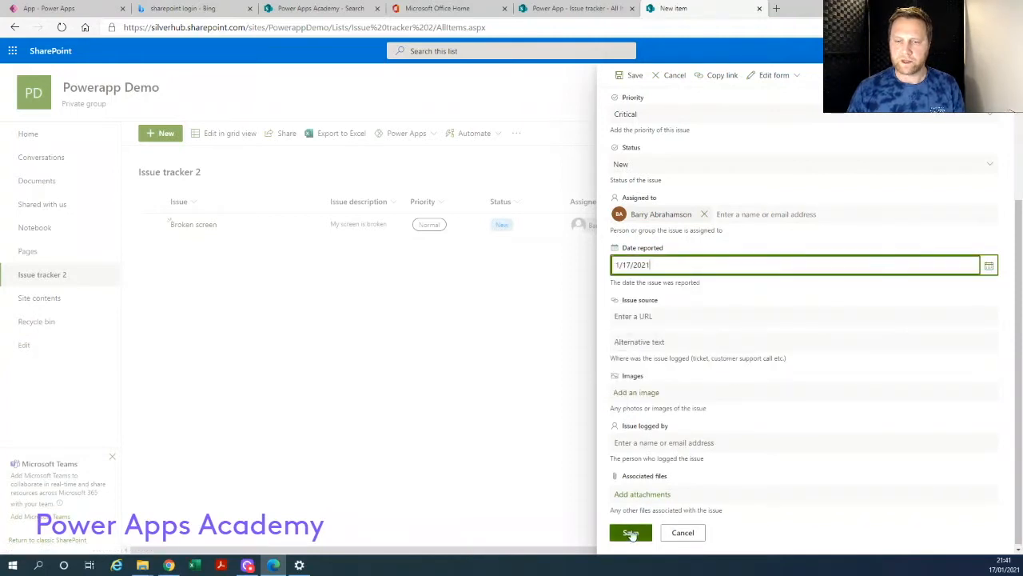
{"action": "left_click", "coordinate": [631, 534]}
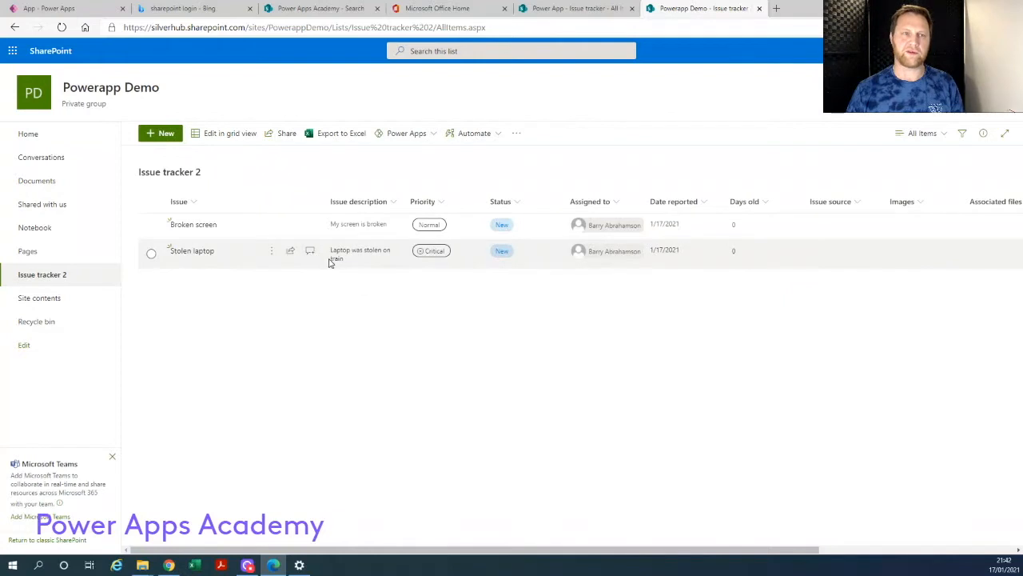
Switch to Power Apps and exit the preview of the existing issue tracker app, dismissing the testing tip
{"action": "left_click", "coordinate": [68, 14]}
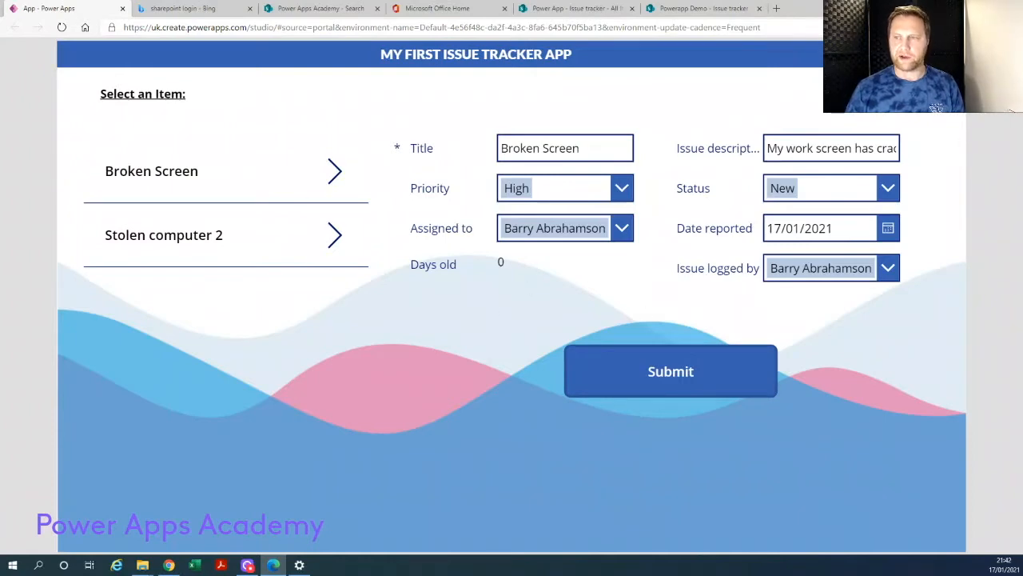
{"action": "key", "text": "Escape"}
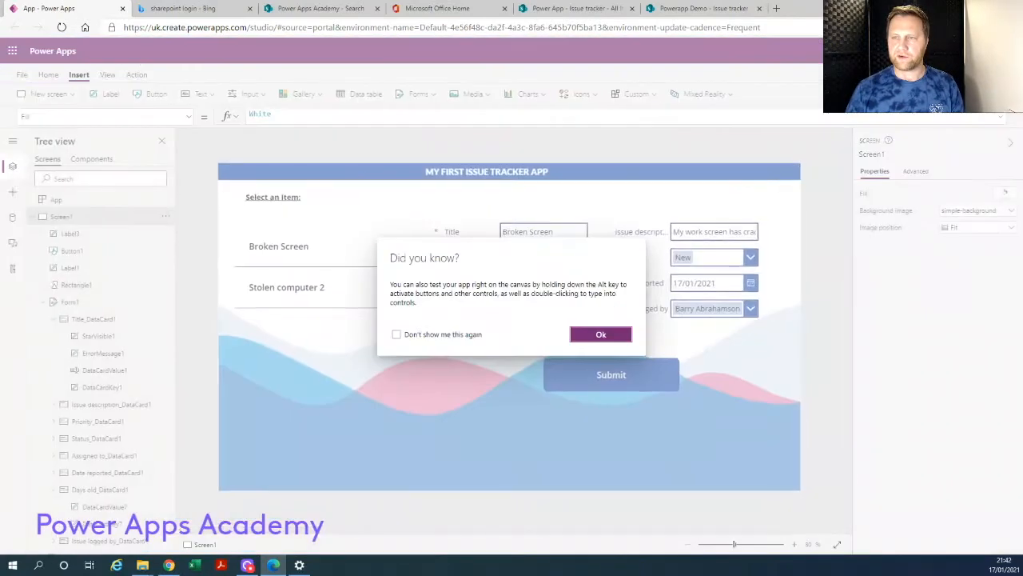
{"action": "left_click", "coordinate": [599, 334]}
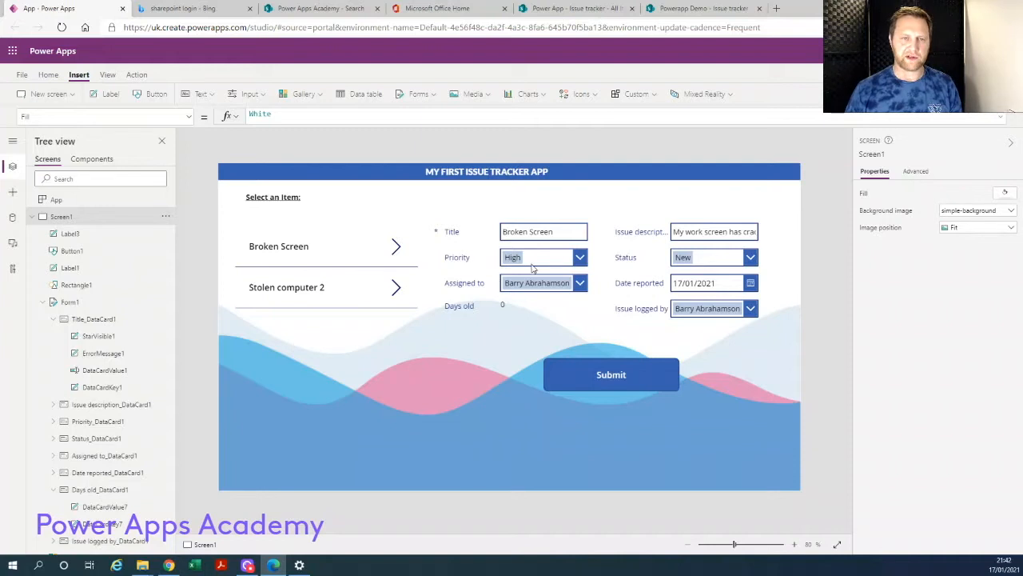
{"action": "left_click", "coordinate": [24, 75]}
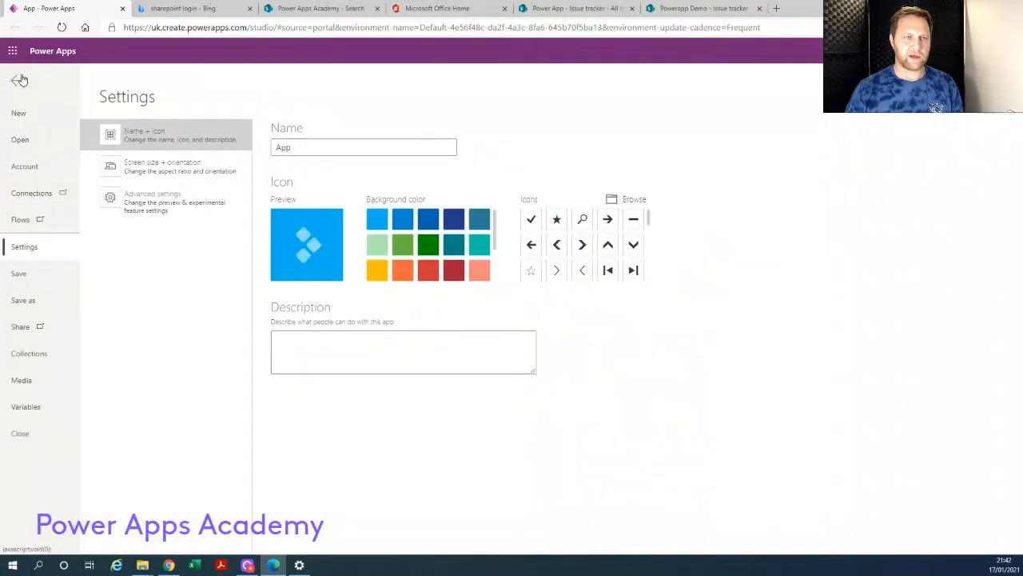
{"action": "left_click", "coordinate": [19, 433]}
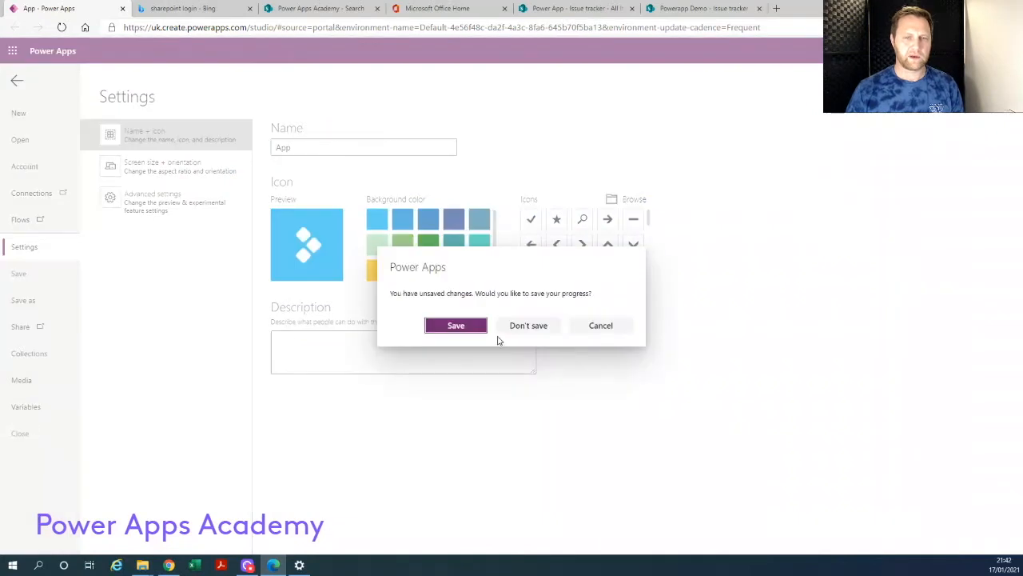
{"action": "left_click", "coordinate": [476, 330]}
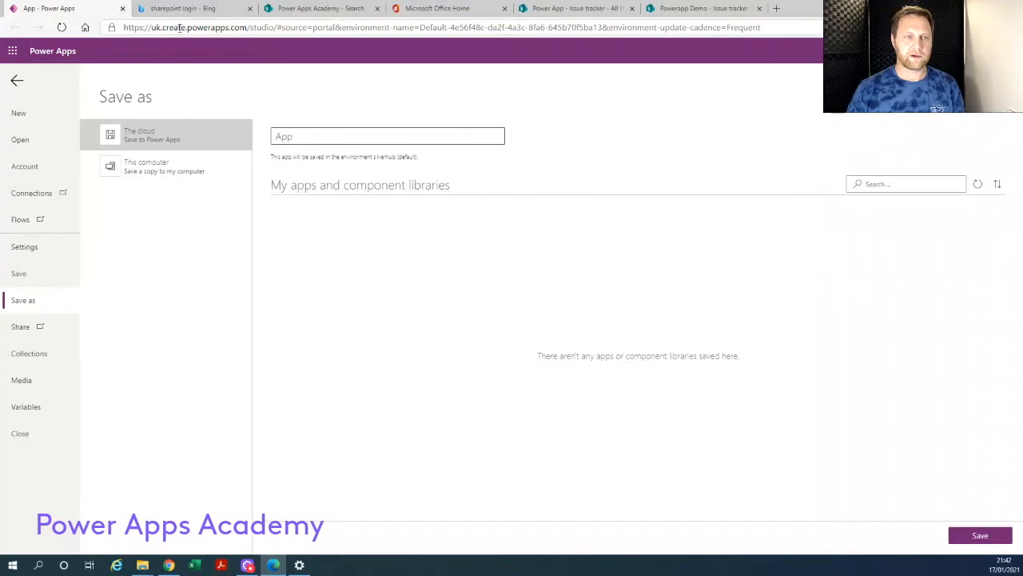
{"action": "left_click", "coordinate": [17, 81]}
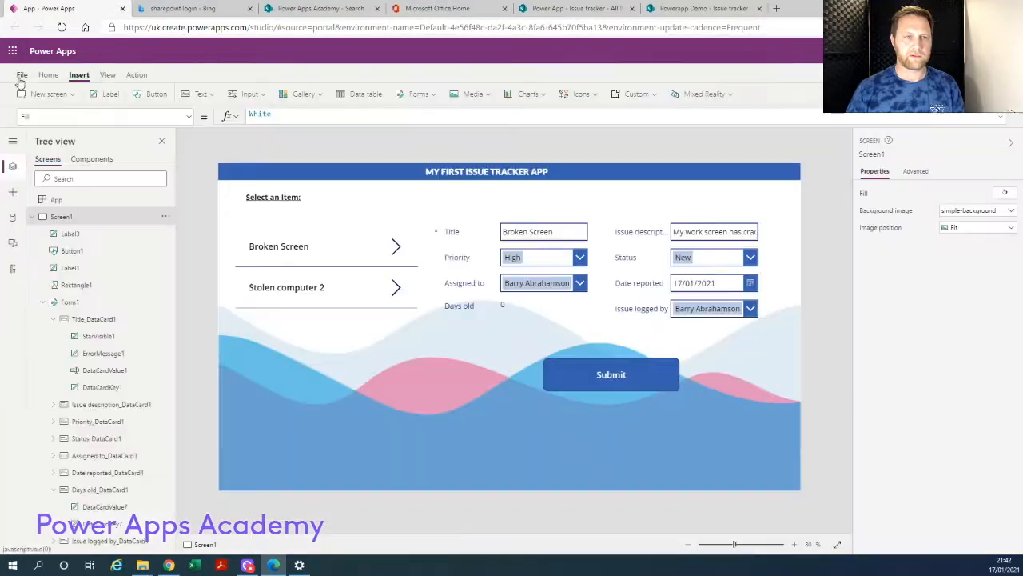
Go to the Power Apps home page at make.powerapps.com, leaving the open app without saving
{"action": "left_click", "coordinate": [163, 31]}
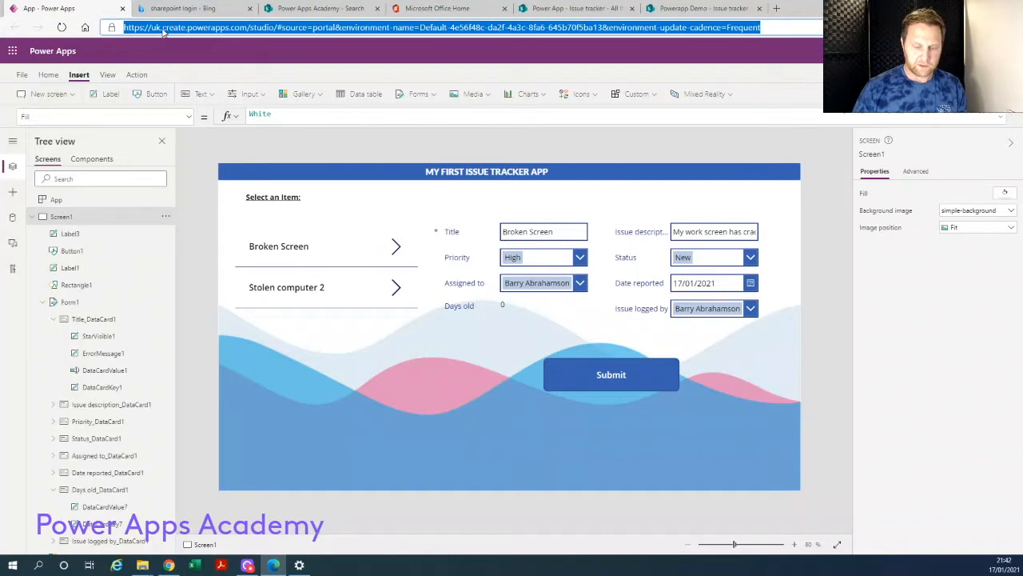
{"action": "type", "text": "power"}
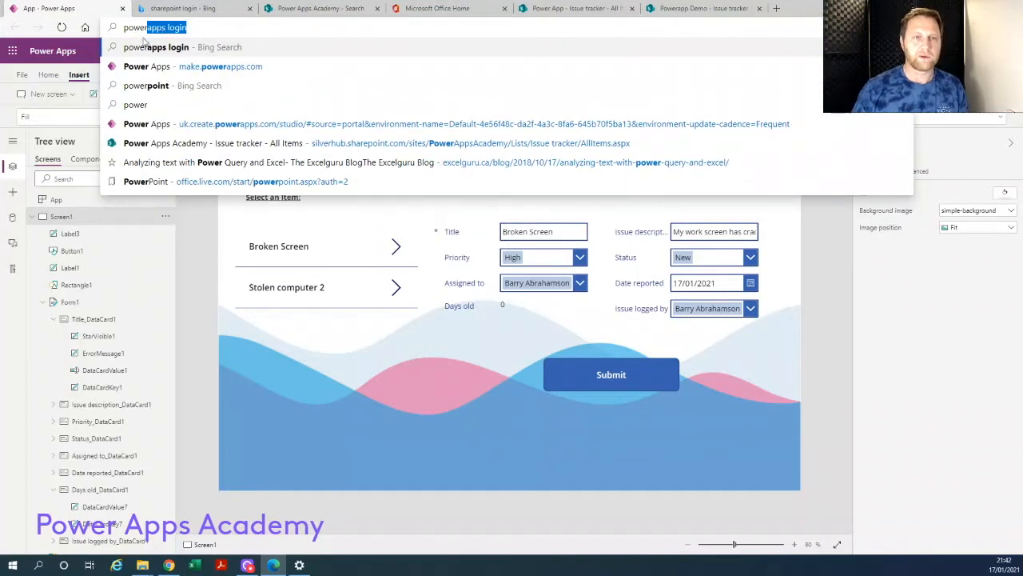
{"action": "key", "text": "Down"}
{"action": "key", "text": "Return"}
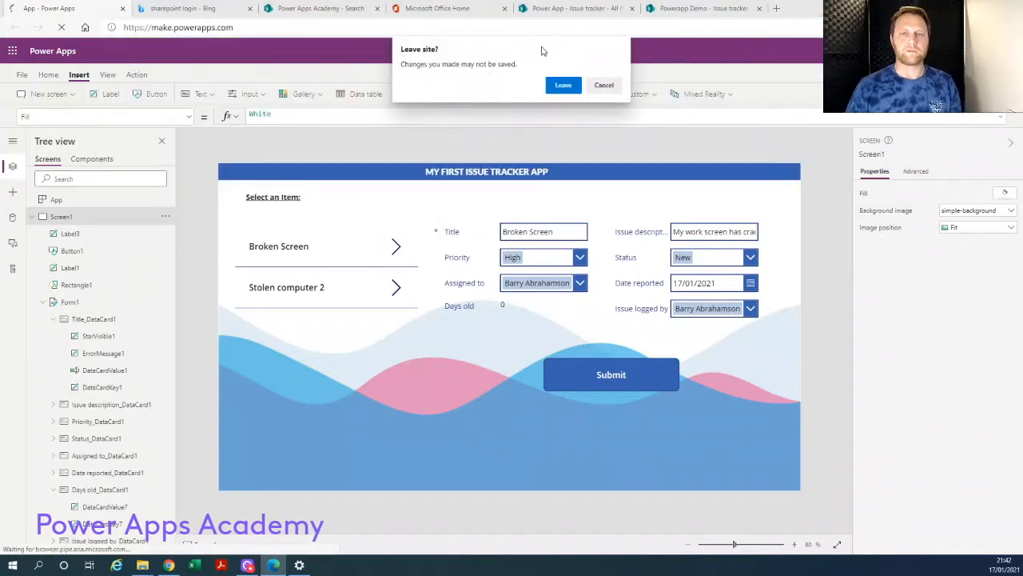
{"action": "left_click", "coordinate": [567, 88]}
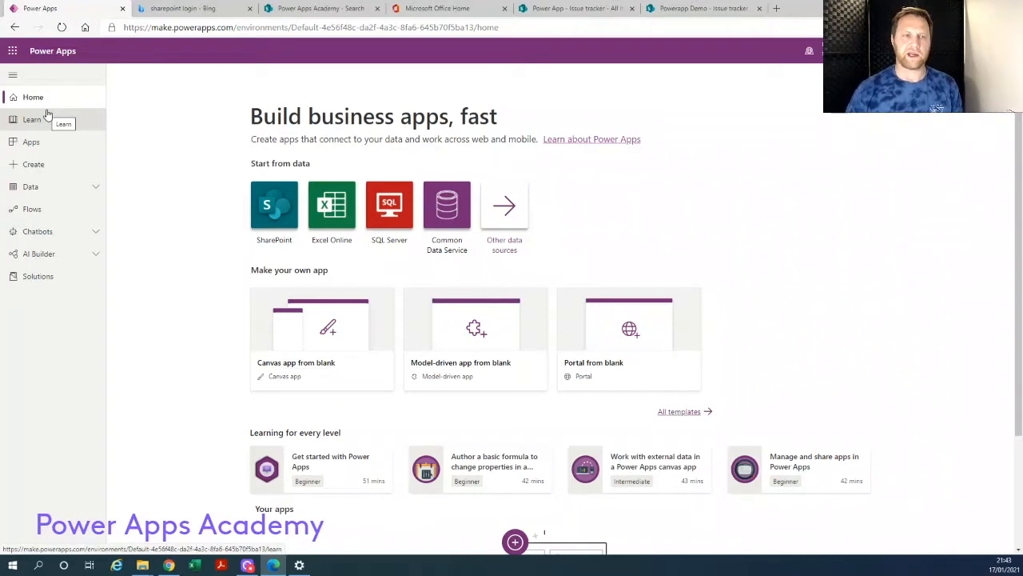
Create a new blank canvas app with the tablet layout from the apps overview
{"action": "left_click", "coordinate": [40, 142]}
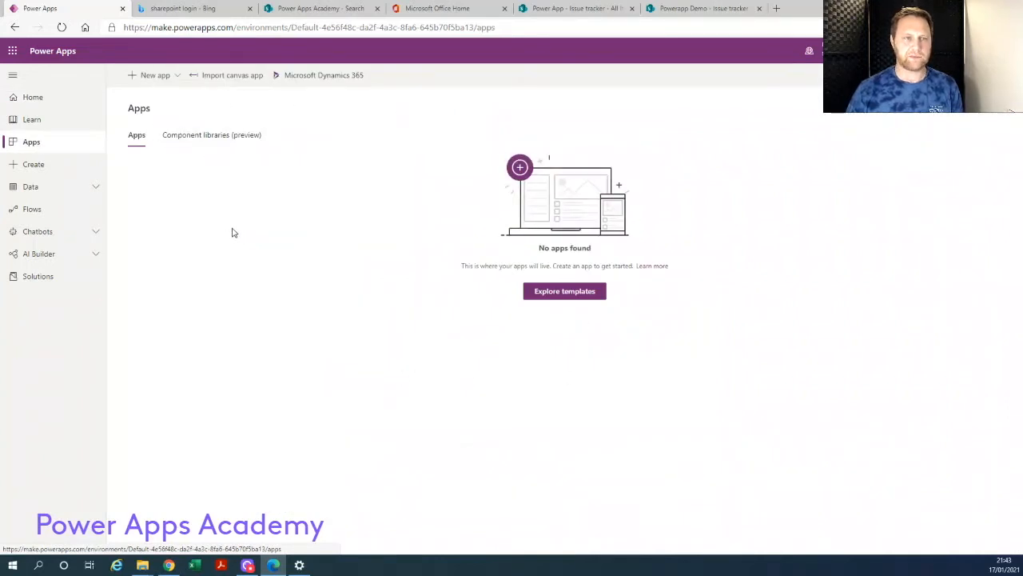
{"action": "left_click", "coordinate": [155, 77]}
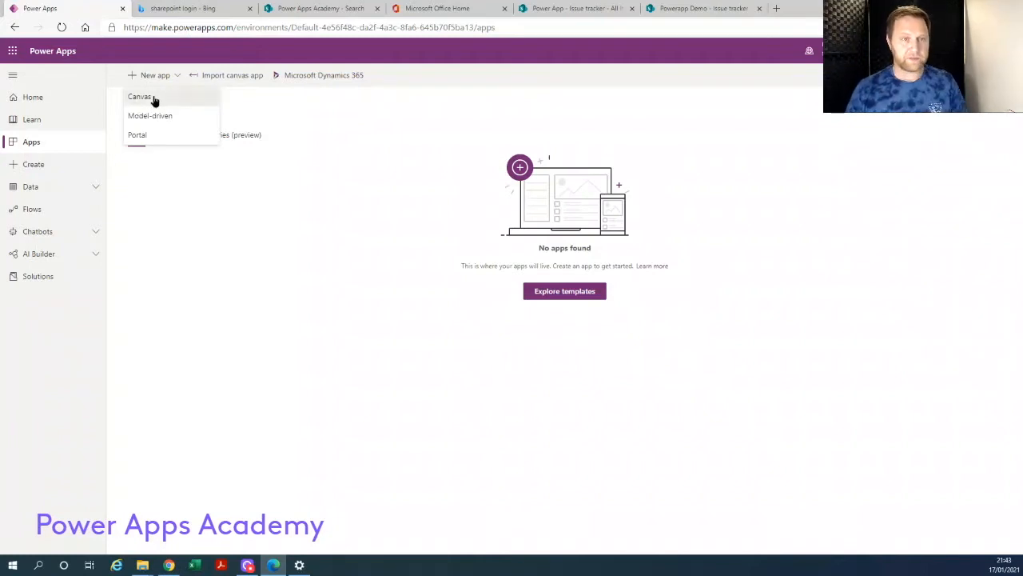
{"action": "left_click", "coordinate": [152, 97]}
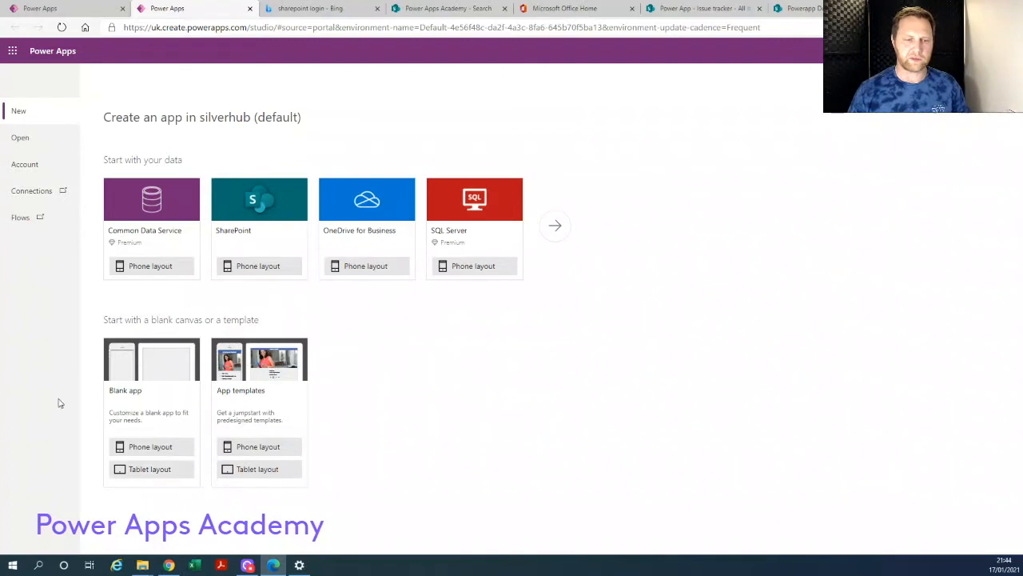
{"action": "left_click", "coordinate": [146, 474]}
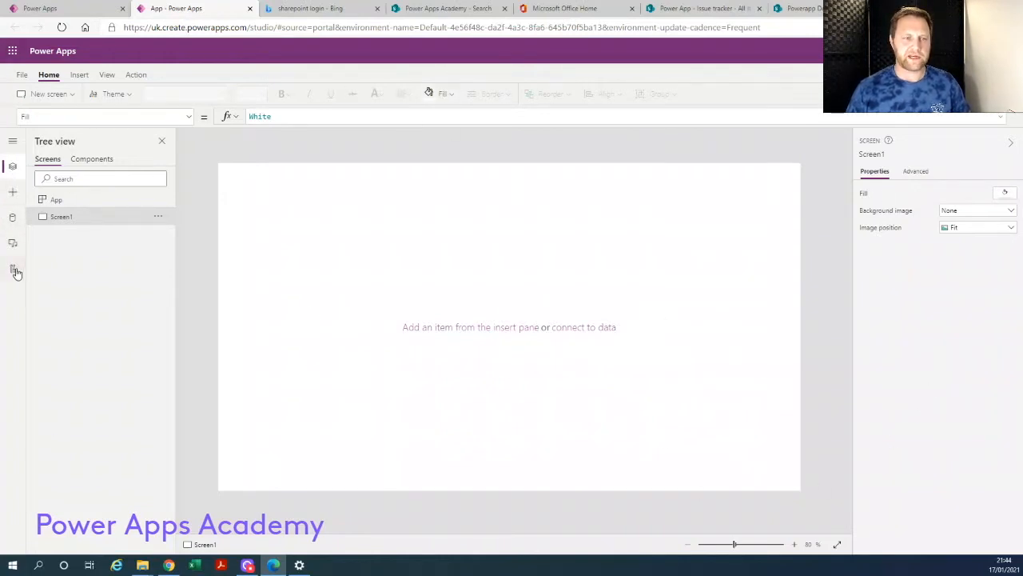
{"action": "left_click", "coordinate": [13, 167]}
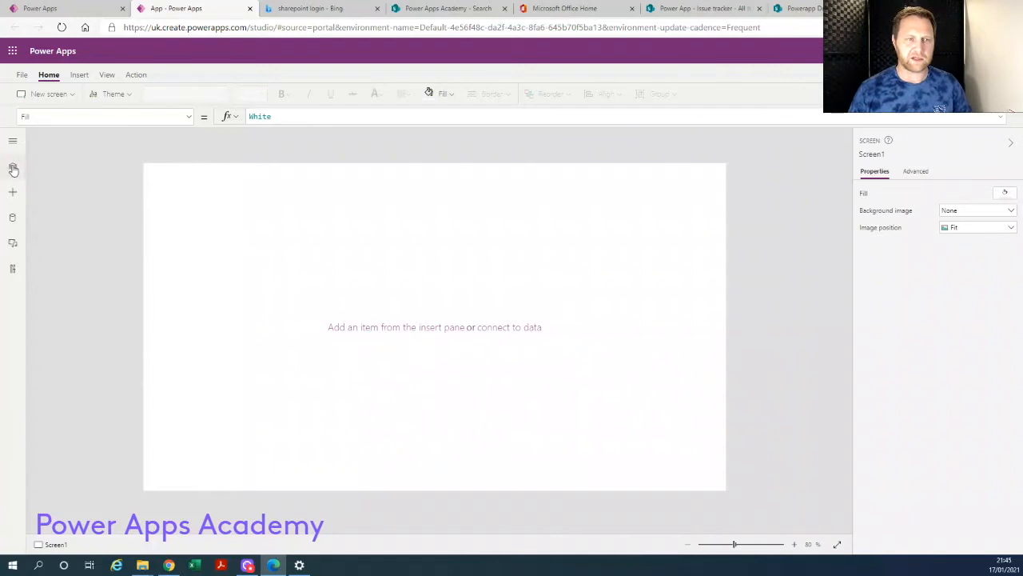
{"action": "left_click", "coordinate": [13, 222]}
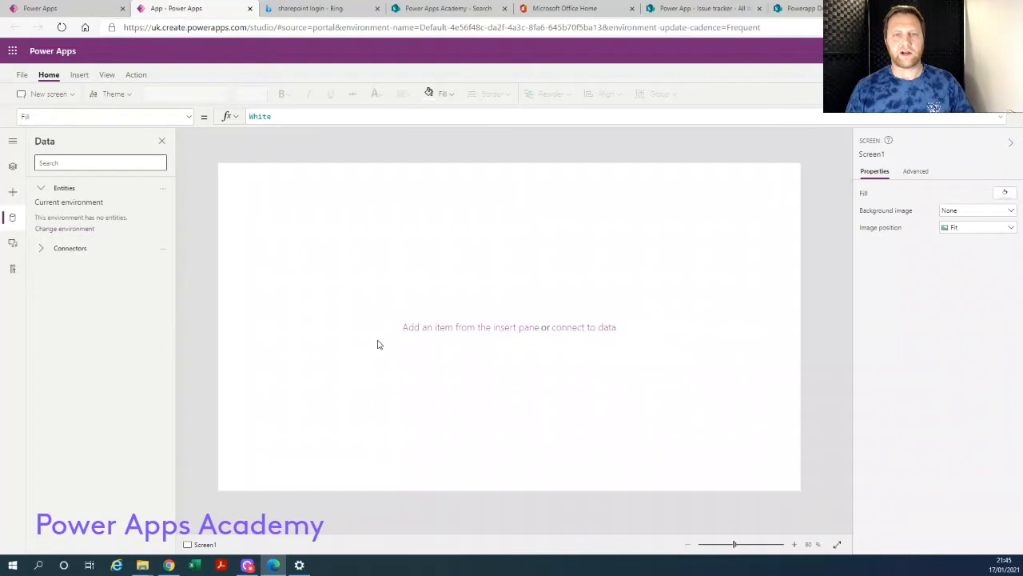
{"action": "left_click", "coordinate": [412, 271]}
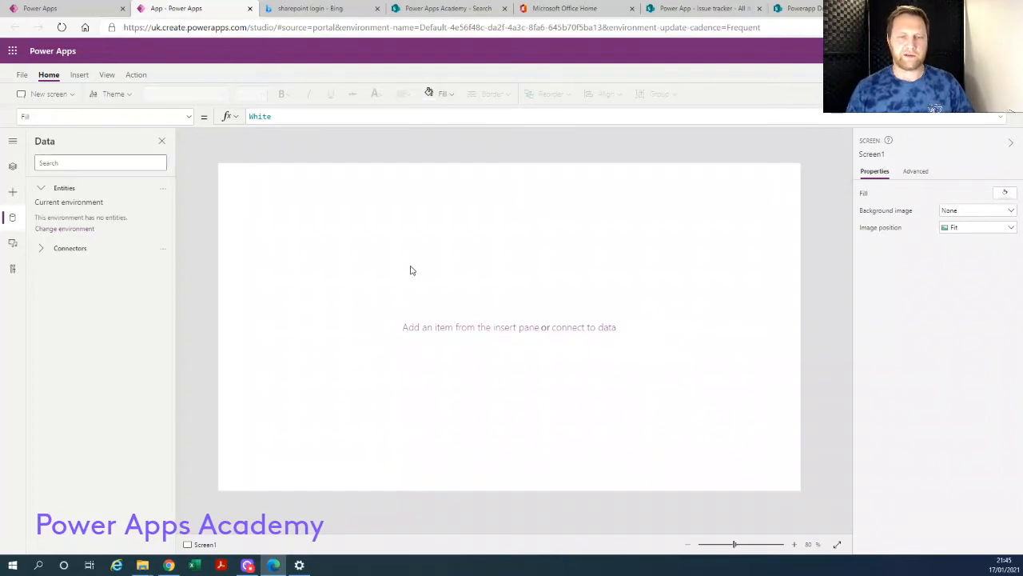
{"action": "left_click", "coordinate": [18, 166]}
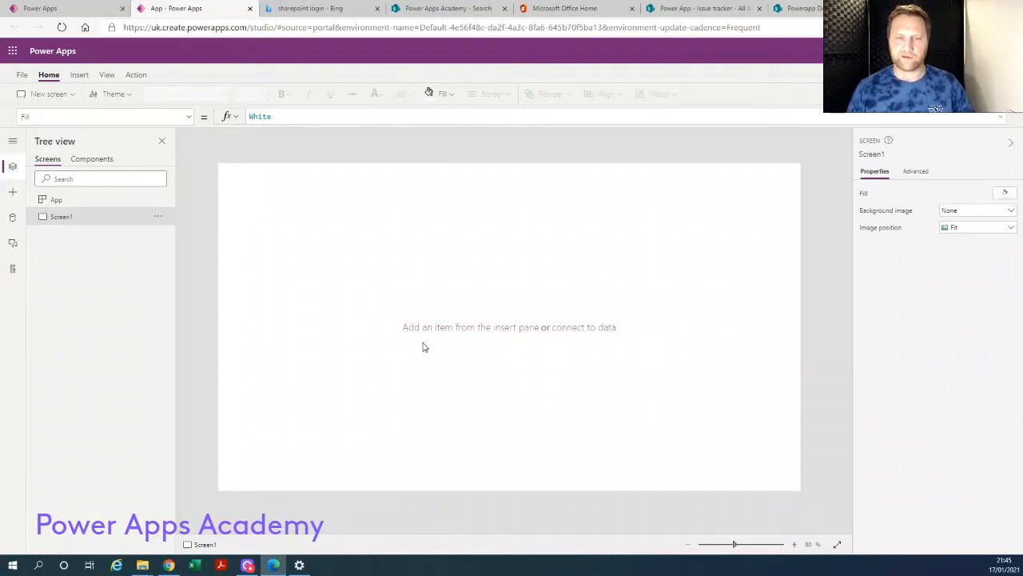
Add a blank second screen to the app and delete it again
{"action": "left_click", "coordinate": [45, 95]}
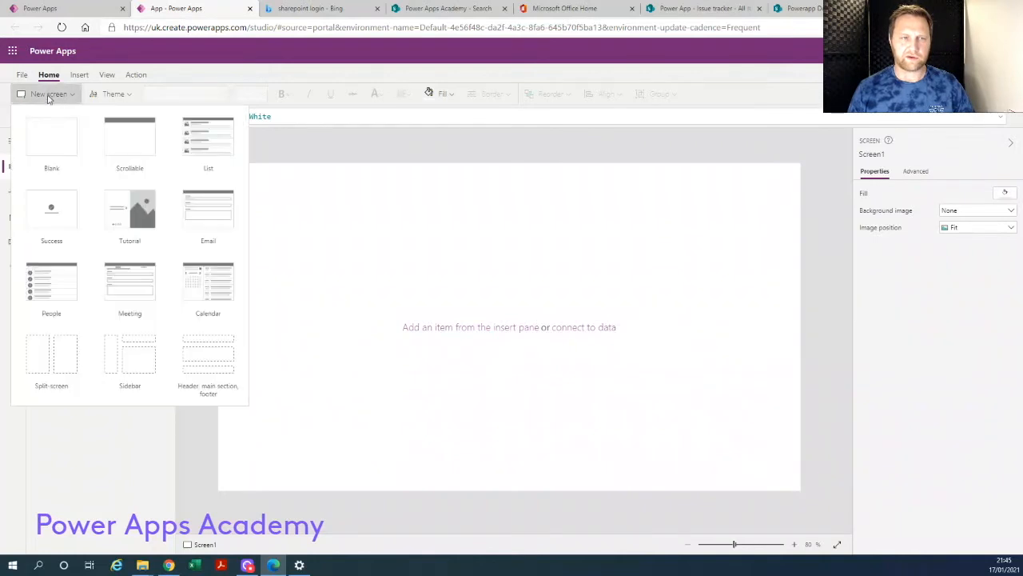
{"action": "left_click", "coordinate": [54, 151]}
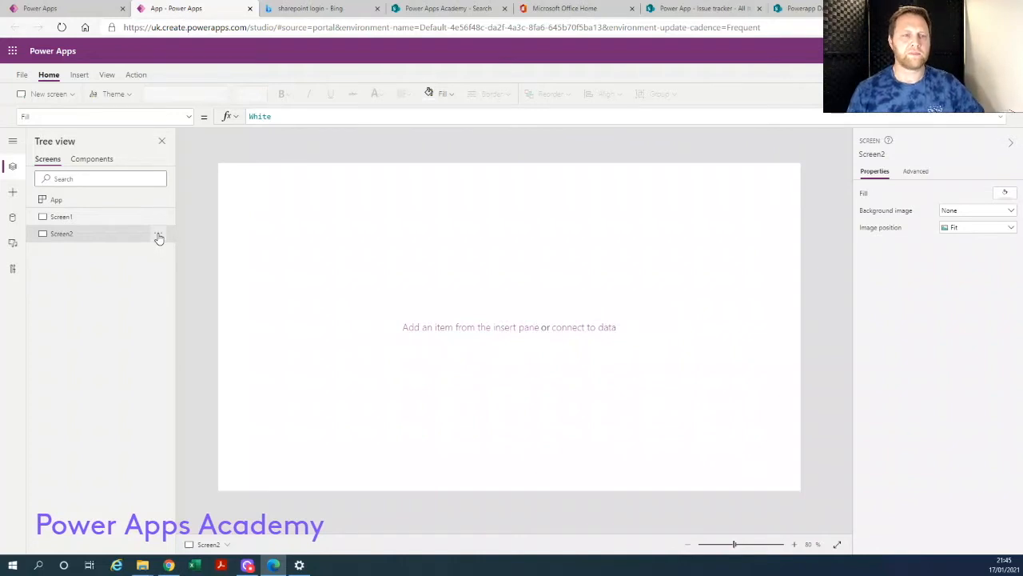
{"action": "left_click", "coordinate": [159, 238]}
{"action": "left_click", "coordinate": [184, 285]}
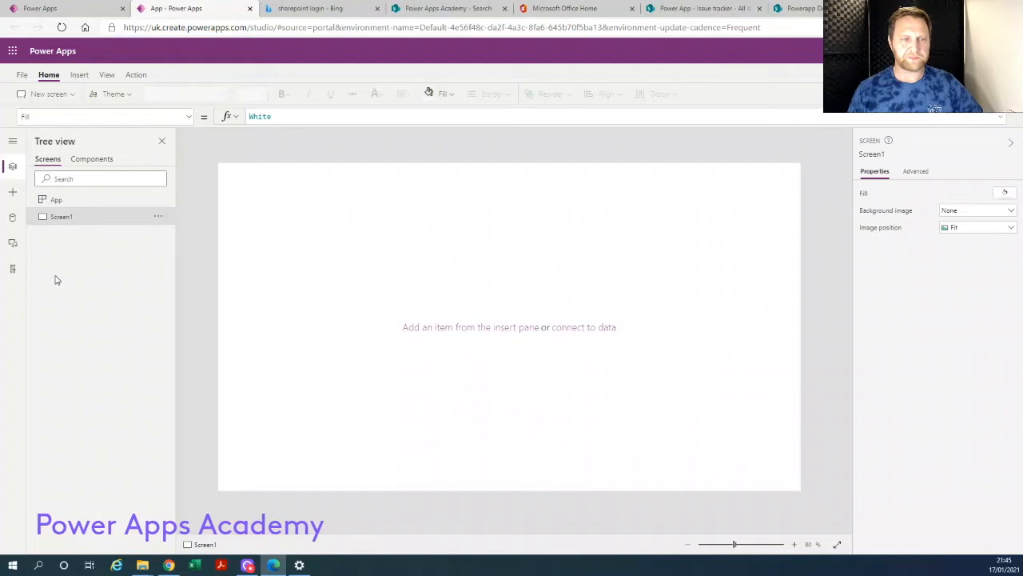
Expand the full list of data connectors and examine which data sources the app can connect to
{"action": "left_click", "coordinate": [13, 219]}
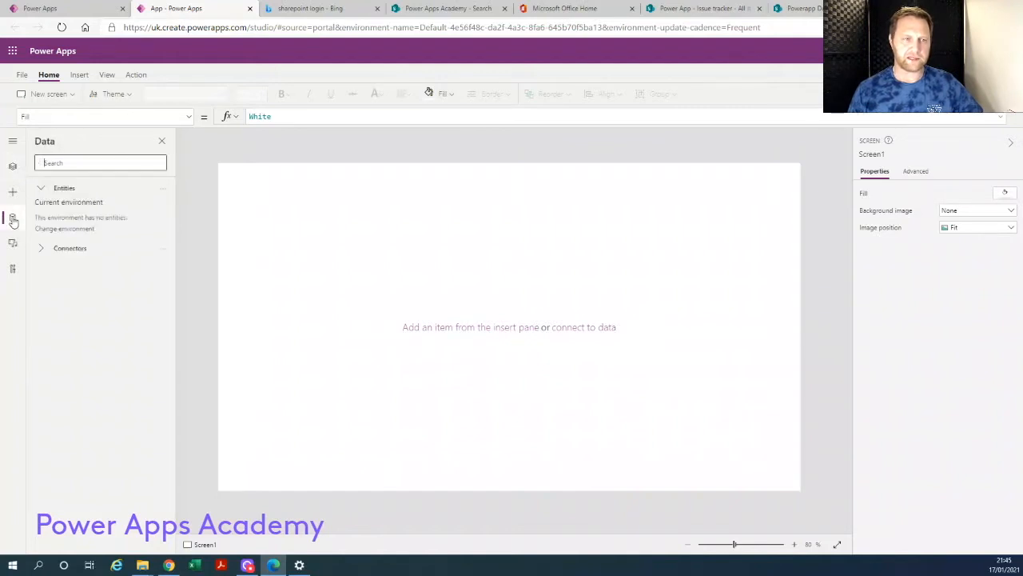
{"action": "left_click", "coordinate": [41, 249]}
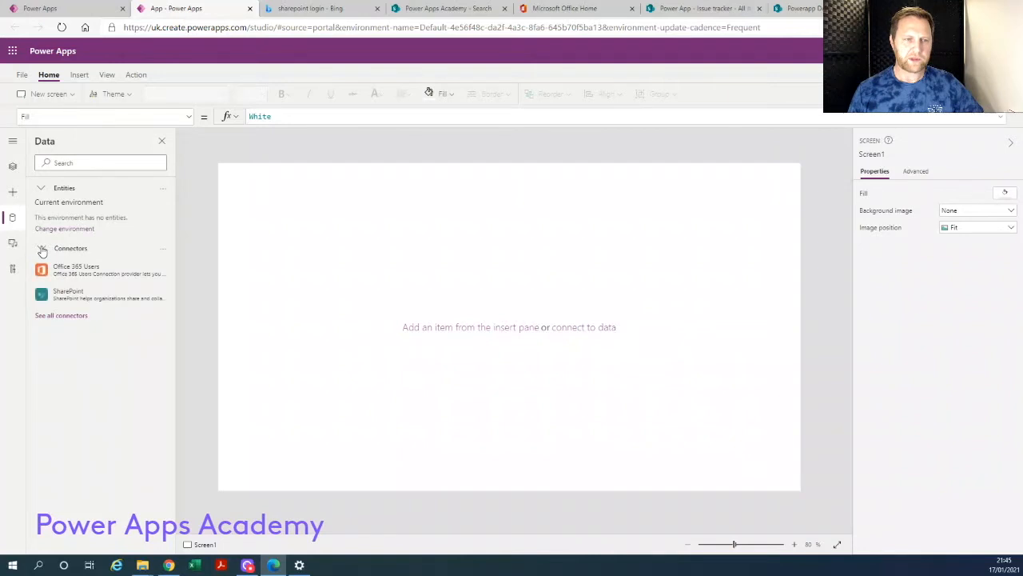
{"action": "left_click", "coordinate": [58, 316]}
{"action": "scroll", "coordinate": [64, 489], "scroll_direction": "down", "scroll_amount": 5}
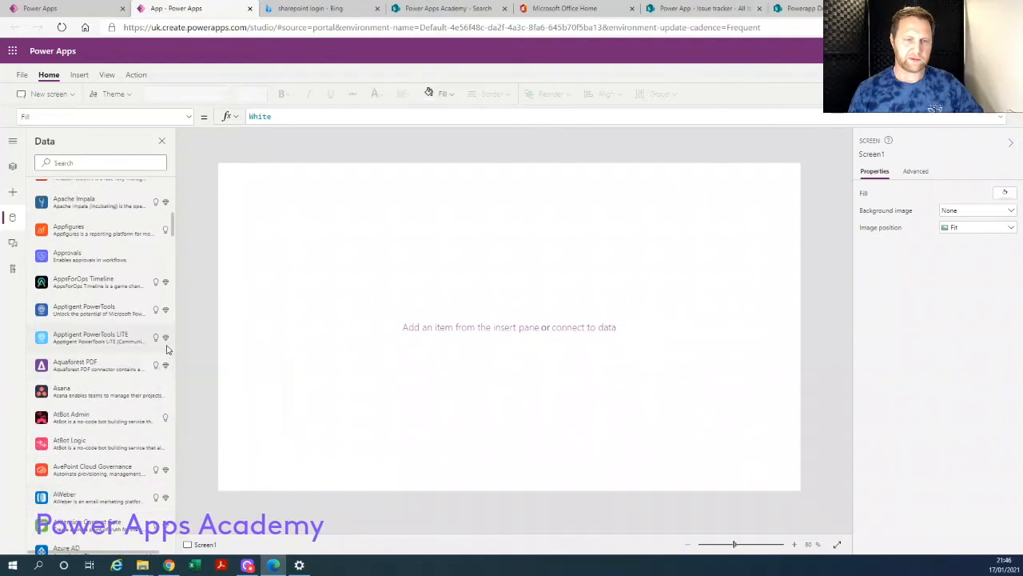
{"action": "scroll", "coordinate": [167, 348], "scroll_direction": "up", "scroll_amount": 4}
{"action": "scroll", "coordinate": [166, 349], "scroll_direction": "up", "scroll_amount": 3}
{"action": "mouse_move", "coordinate": [134, 419]}
{"action": "mouse_move", "coordinate": [105, 439]}
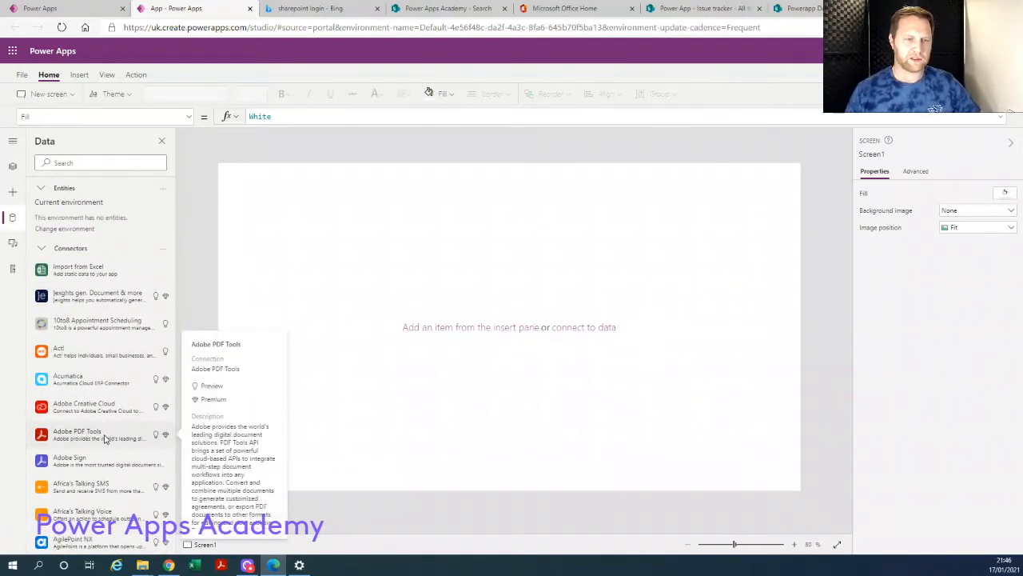
Search the data connectors for "share" and start adding data through the existing SharePoint connection
{"action": "mouse_move", "coordinate": [83, 275]}
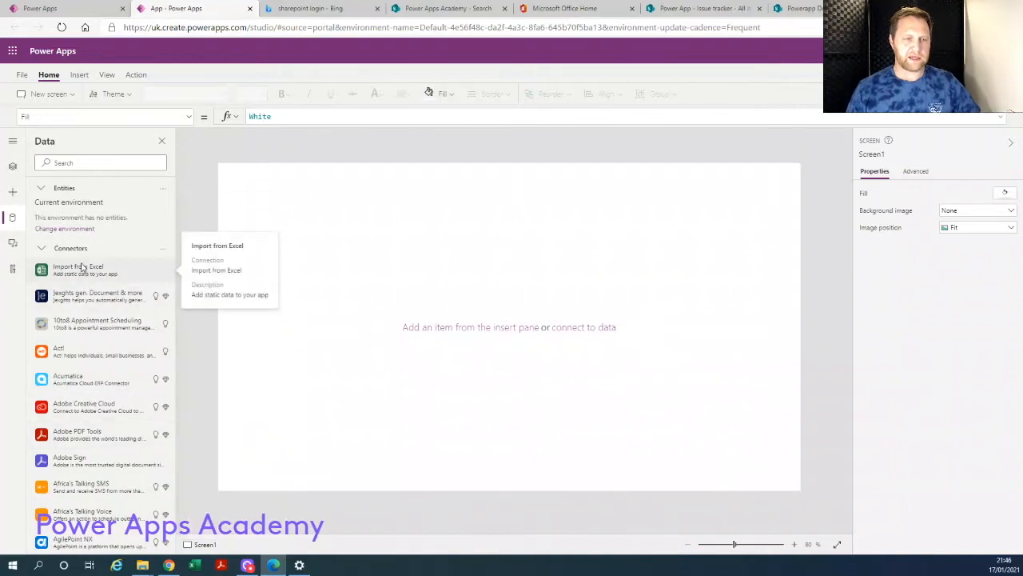
{"action": "left_click", "coordinate": [61, 163]}
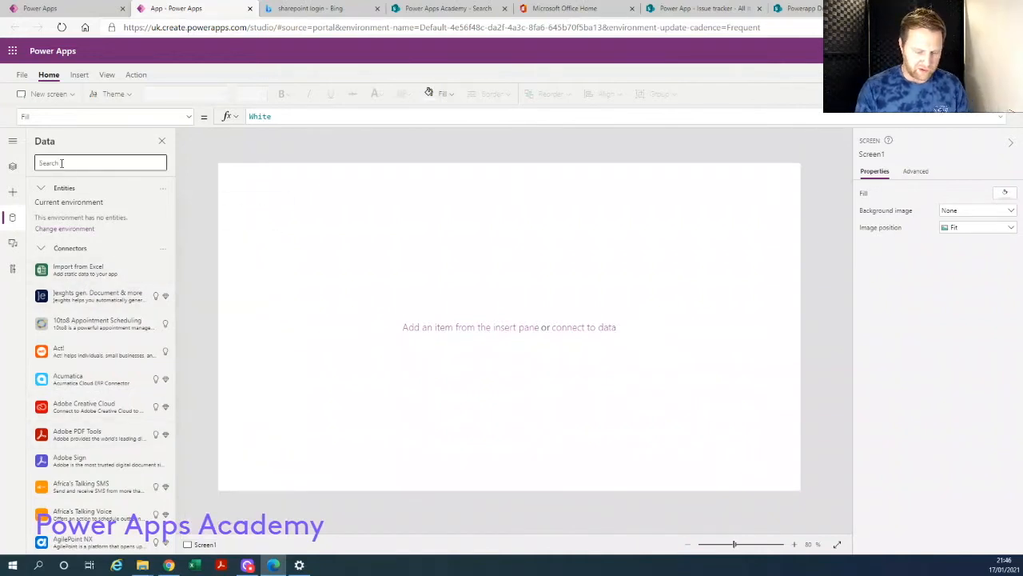
{"action": "type", "text": "share"}
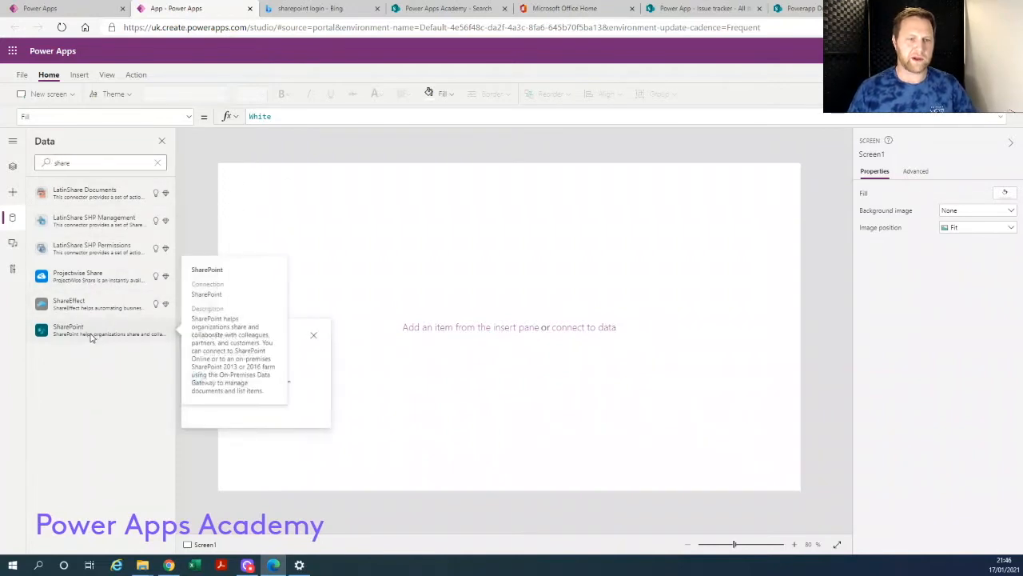
{"action": "left_click", "coordinate": [110, 337]}
{"action": "left_click", "coordinate": [229, 380]}
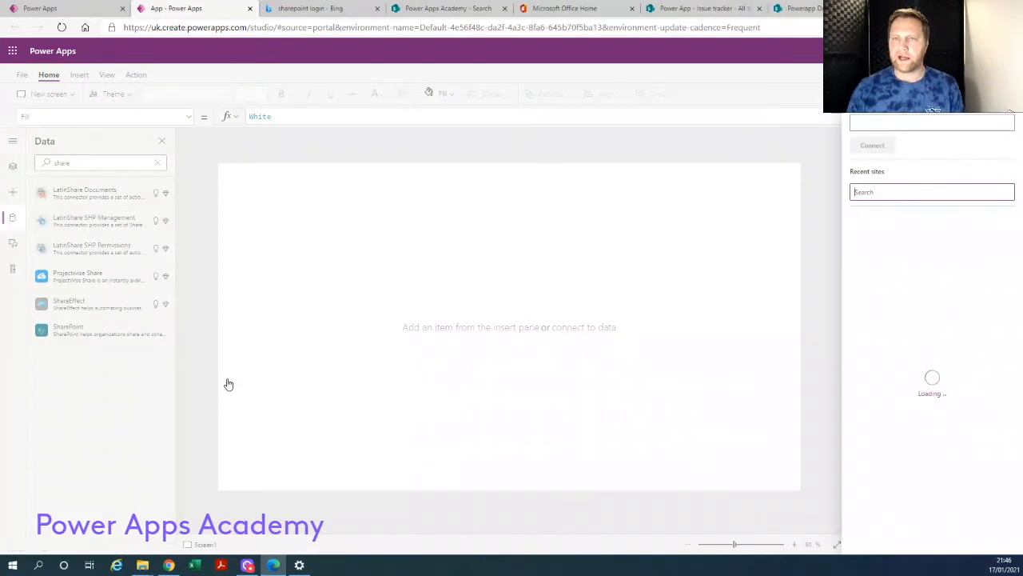
Copy the web address of the Issue tracker 2 list in the Powerapp Demo SharePoint site and connect the app to that address
{"action": "left_click", "coordinate": [795, 8]}
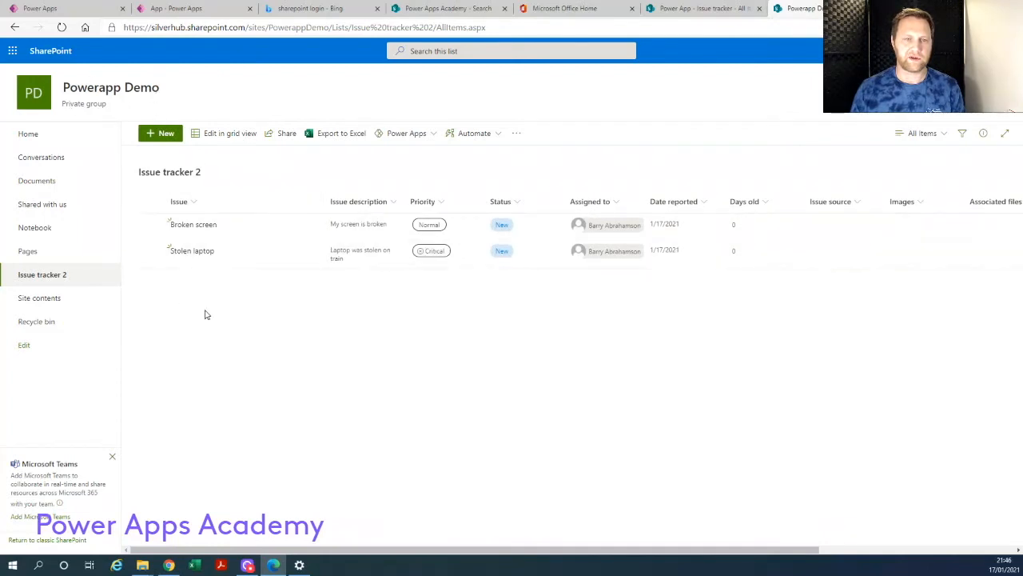
{"action": "left_click", "coordinate": [485, 29]}
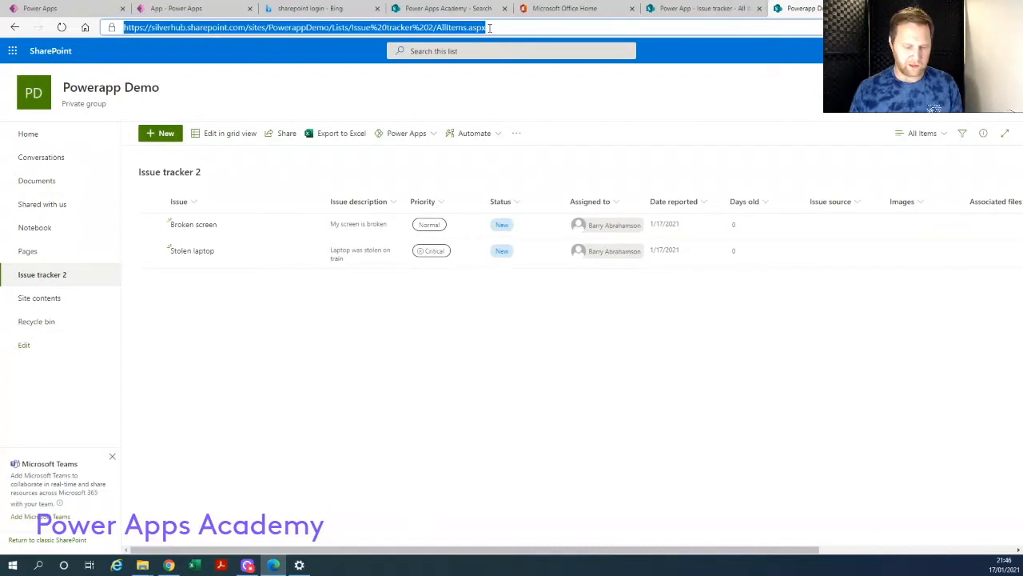
{"action": "left_click", "coordinate": [98, 8]}
{"action": "left_click", "coordinate": [182, 7]}
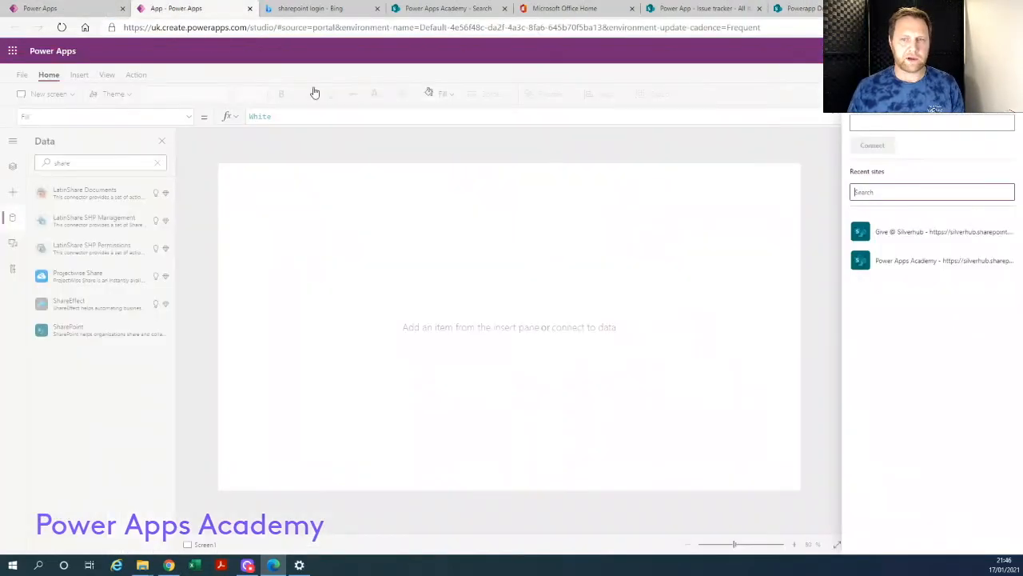
{"action": "left_click", "coordinate": [905, 122]}
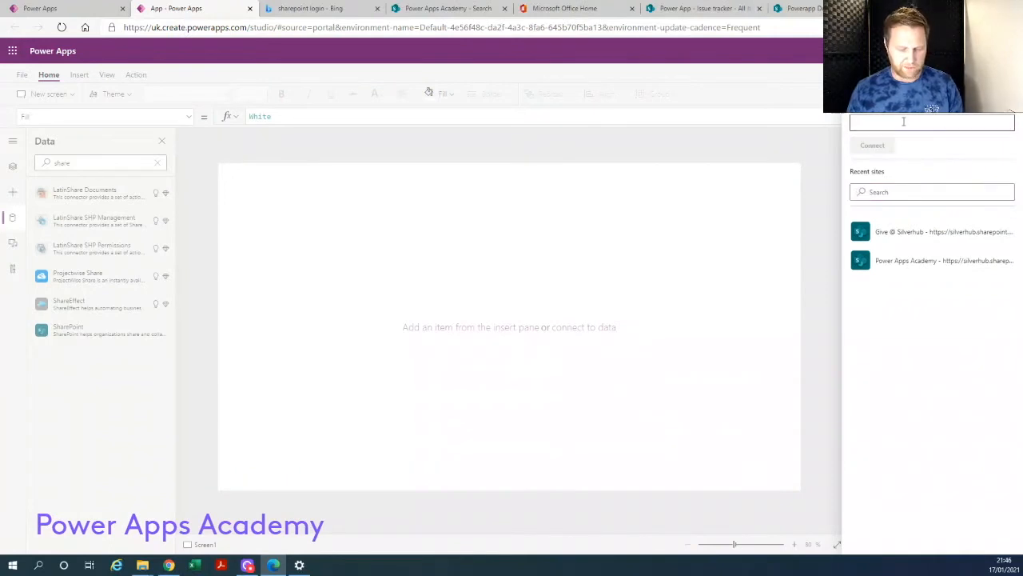
{"action": "left_click", "coordinate": [880, 149]}
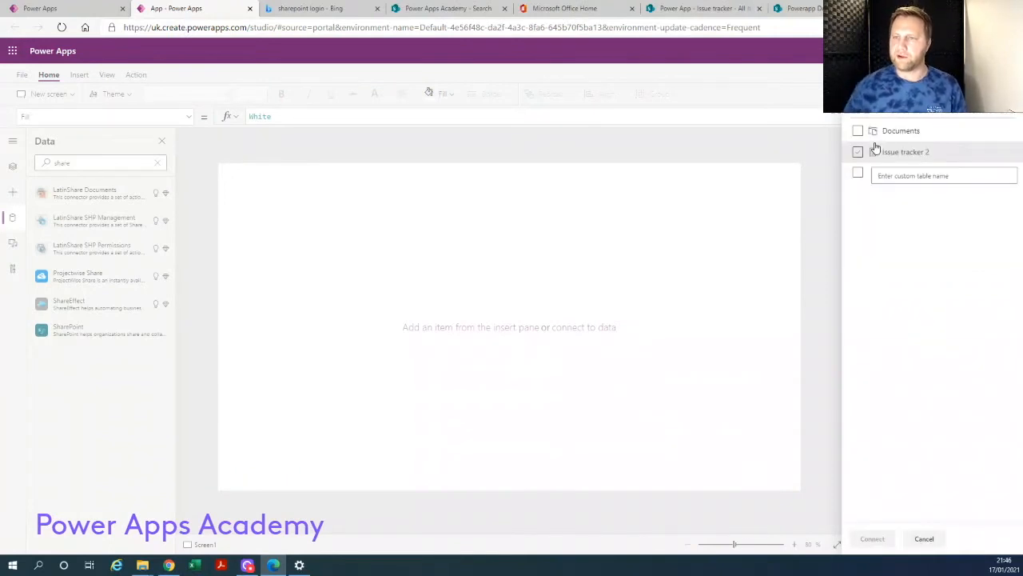
Select the Issue tracker 2 list and connect it as the app's data source
{"action": "left_click", "coordinate": [858, 153]}
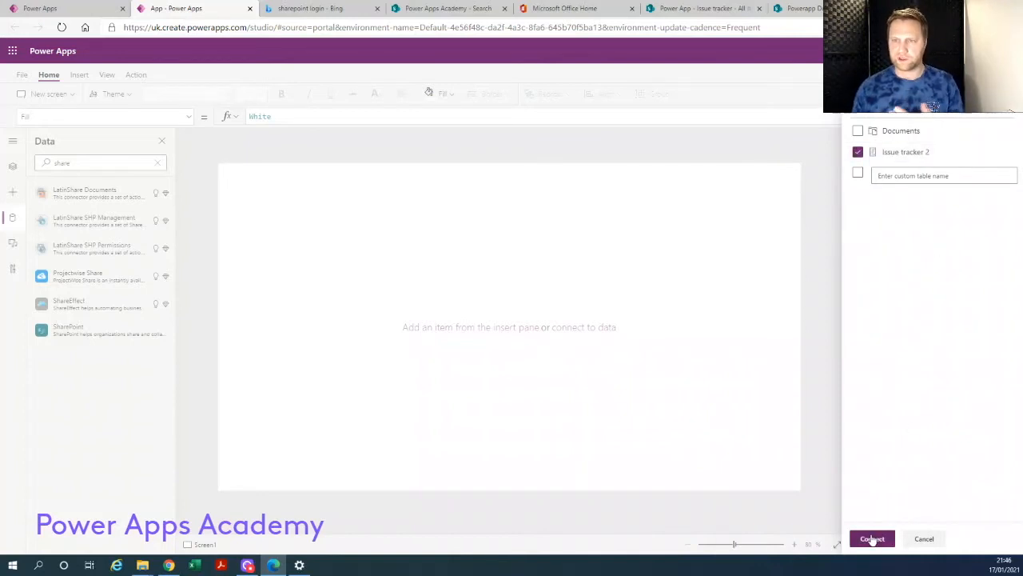
{"action": "left_click", "coordinate": [873, 540]}
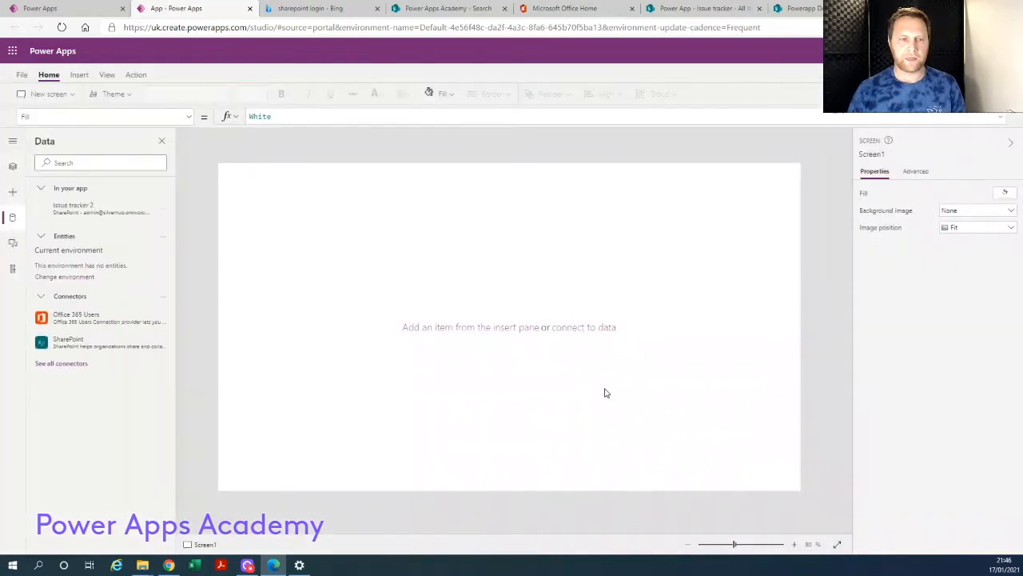
{"action": "mouse_move", "coordinate": [68, 206]}
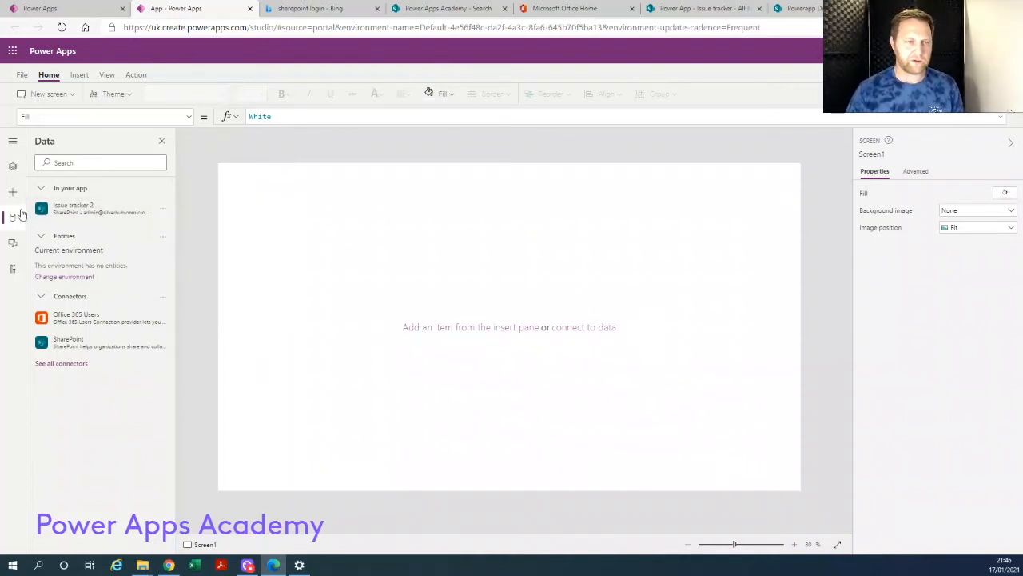
Set the background image of Screen1 to simple-background.png from the Pictures folder
{"action": "left_click", "coordinate": [12, 166]}
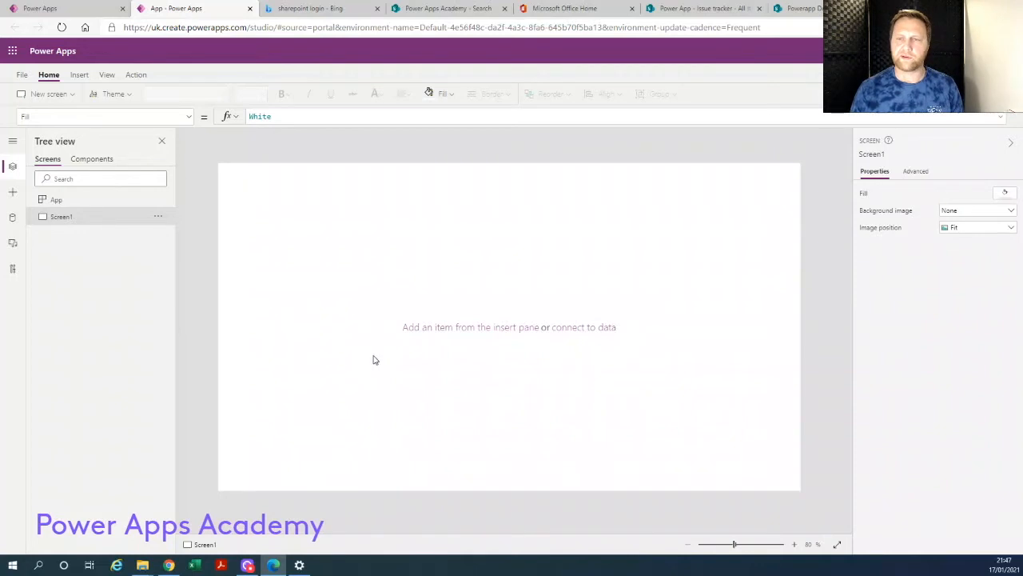
{"action": "left_click", "coordinate": [1011, 211]}
{"action": "left_click", "coordinate": [990, 224]}
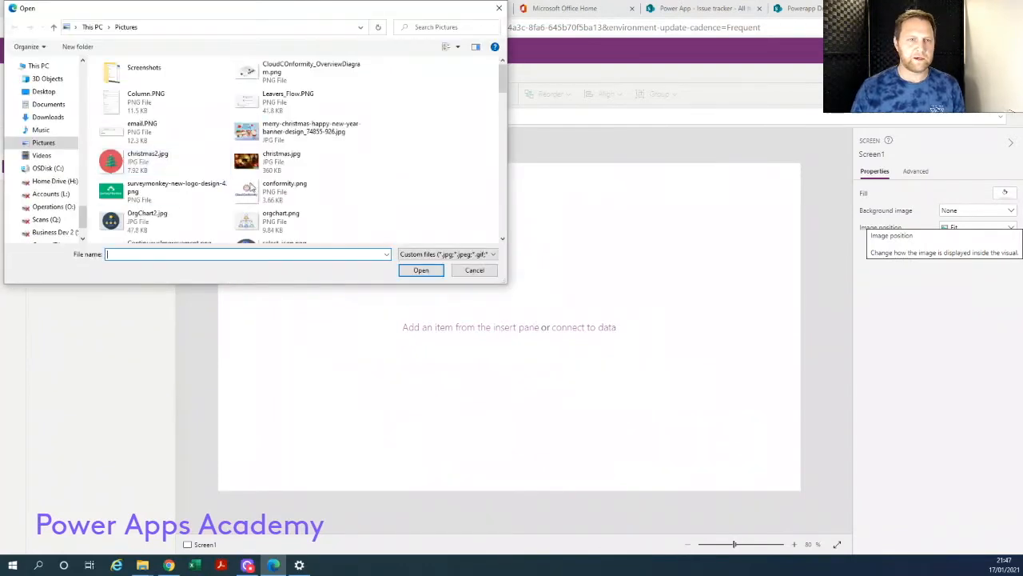
{"action": "scroll", "coordinate": [226, 75], "scroll_direction": "down", "scroll_amount": 10}
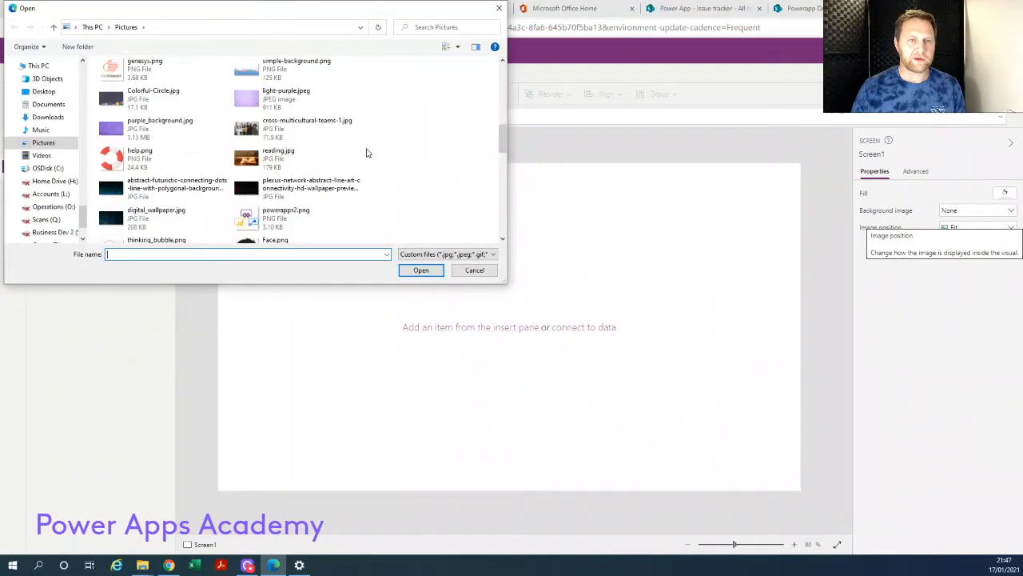
{"action": "left_click", "coordinate": [255, 160]}
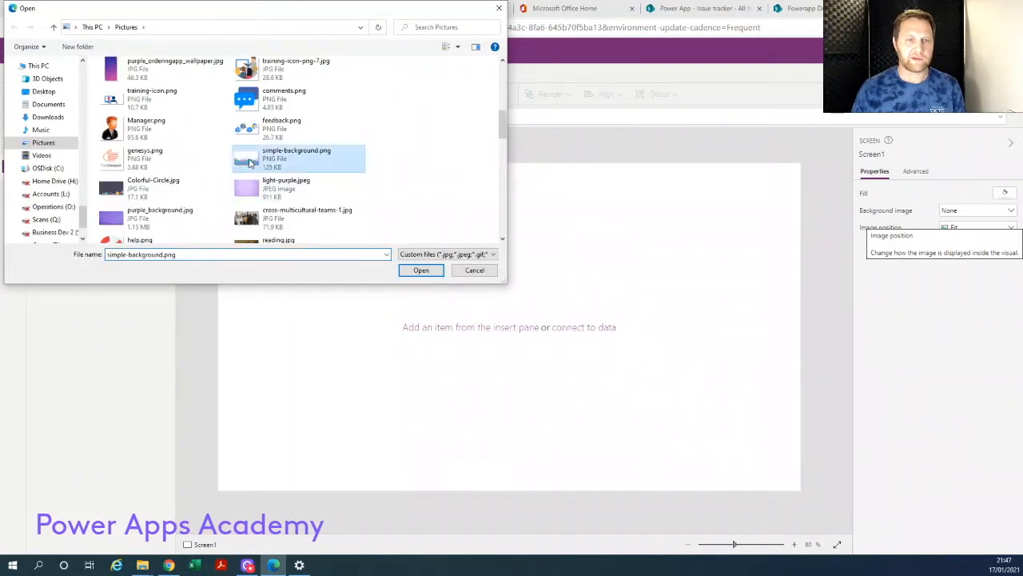
{"action": "left_click", "coordinate": [422, 271]}
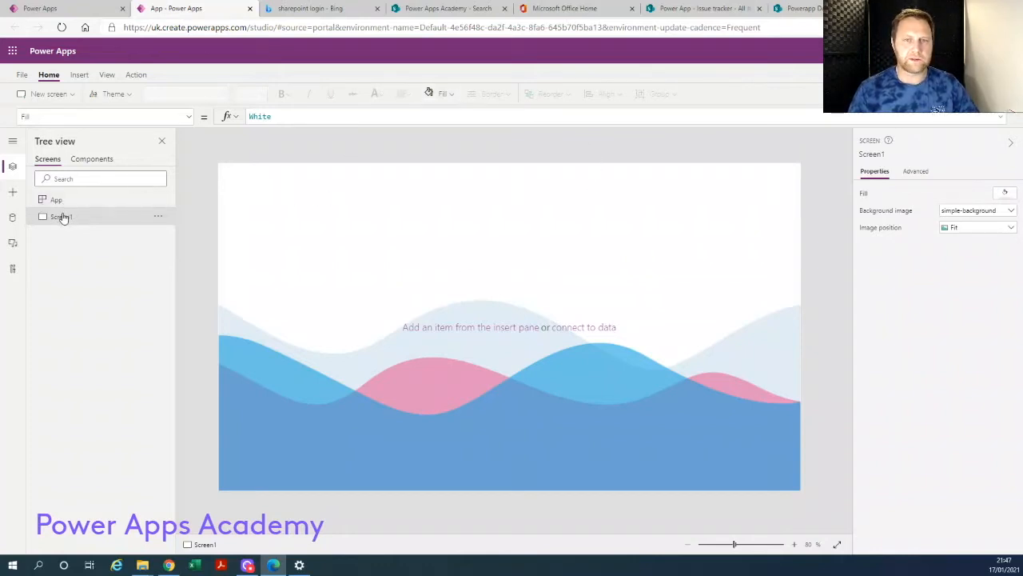
Insert a rectangle and stretch it across the top edge of Screen1 as a header bar, about 1366 wide and 51 high
{"action": "left_click", "coordinate": [80, 75]}
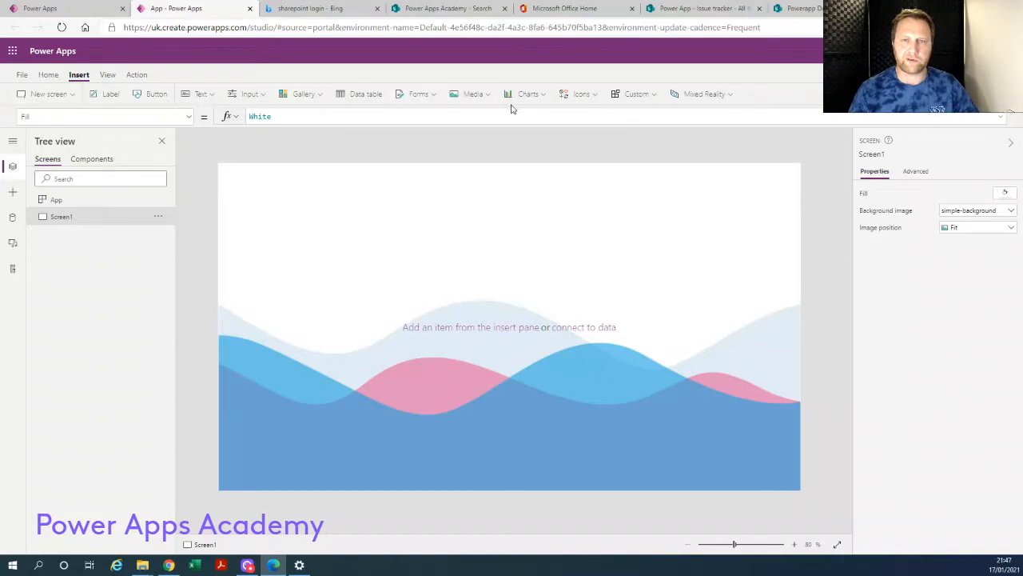
{"action": "left_click", "coordinate": [595, 95]}
{"action": "left_click_drag", "start_coordinate": [686, 122], "coordinate": [700, 290]}
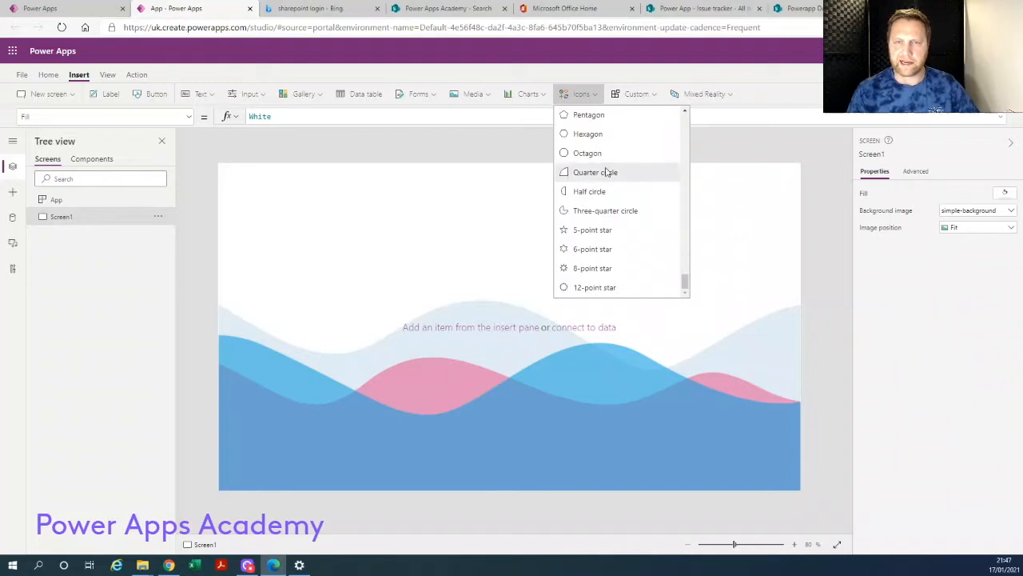
{"action": "scroll", "coordinate": [639, 219], "scroll_direction": "up", "scroll_amount": 3}
{"action": "scroll", "coordinate": [639, 220], "scroll_direction": "up", "scroll_amount": 1}
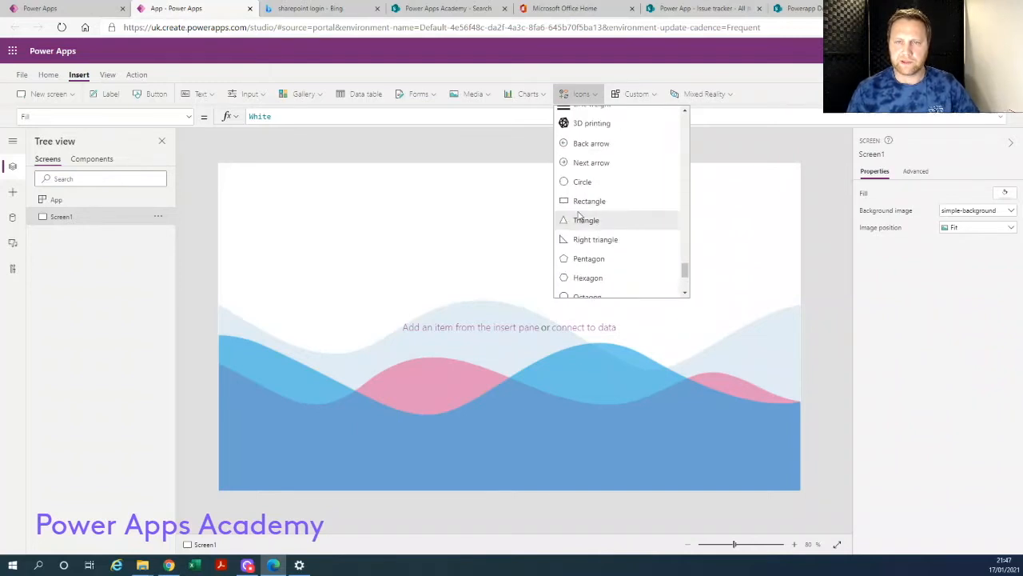
{"action": "left_click", "coordinate": [565, 201]}
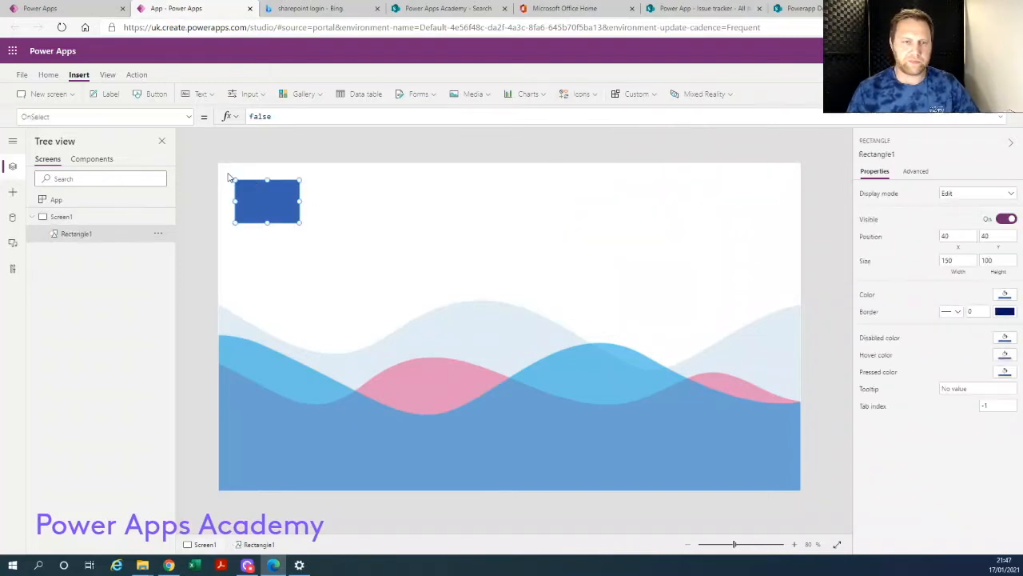
{"action": "left_click_drag", "start_coordinate": [251, 192], "coordinate": [802, 177]}
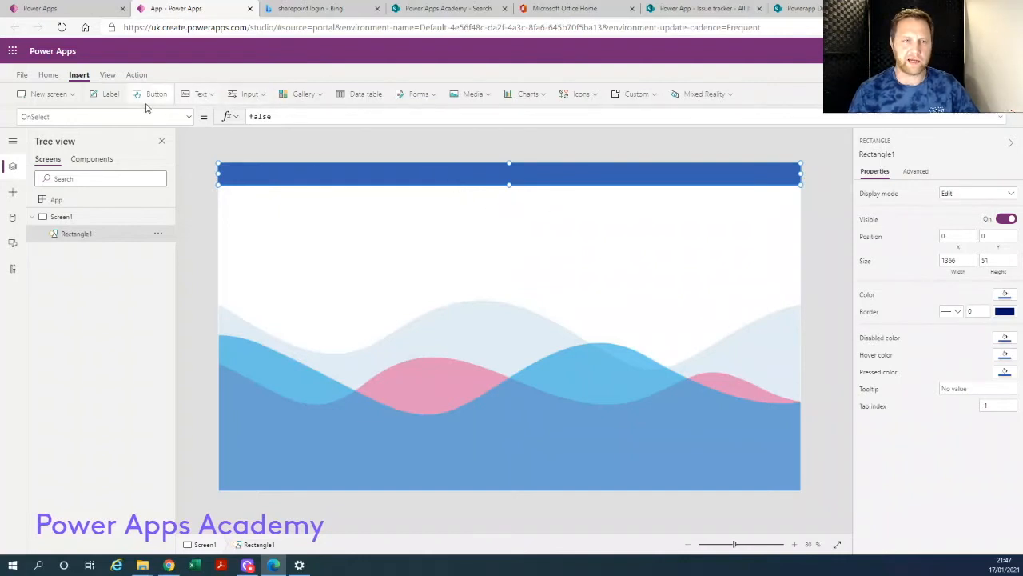
Insert a text label on the header bar and widen it to about 967 by 46
{"action": "left_click", "coordinate": [109, 93]}
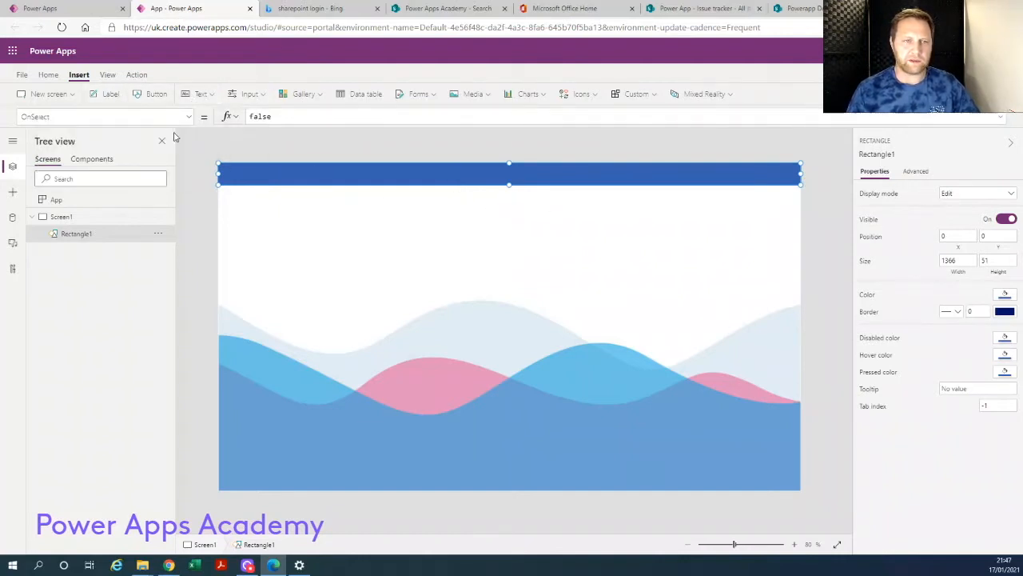
{"action": "left_click_drag", "start_coordinate": [270, 190], "coordinate": [340, 174]}
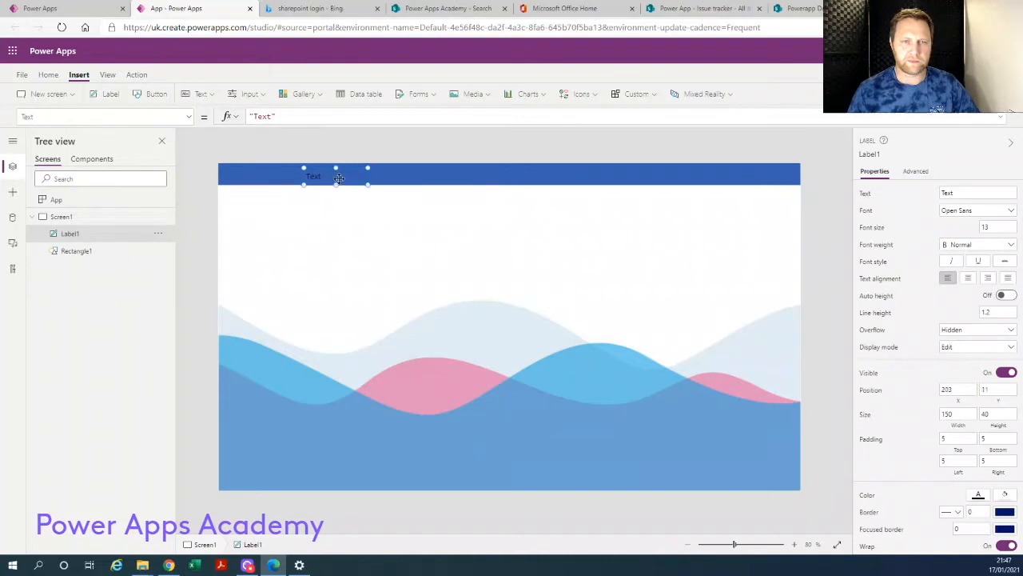
{"action": "left_click_drag", "start_coordinate": [367, 181], "coordinate": [717, 181]}
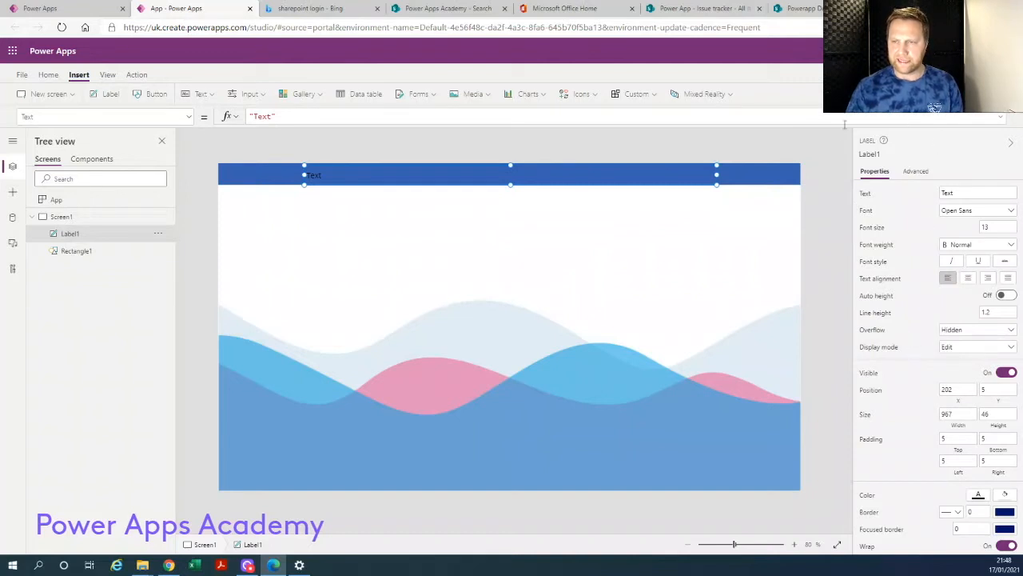
Examine the header label's advanced settings and the full list of properties that formulas can control
{"action": "left_click", "coordinate": [918, 175]}
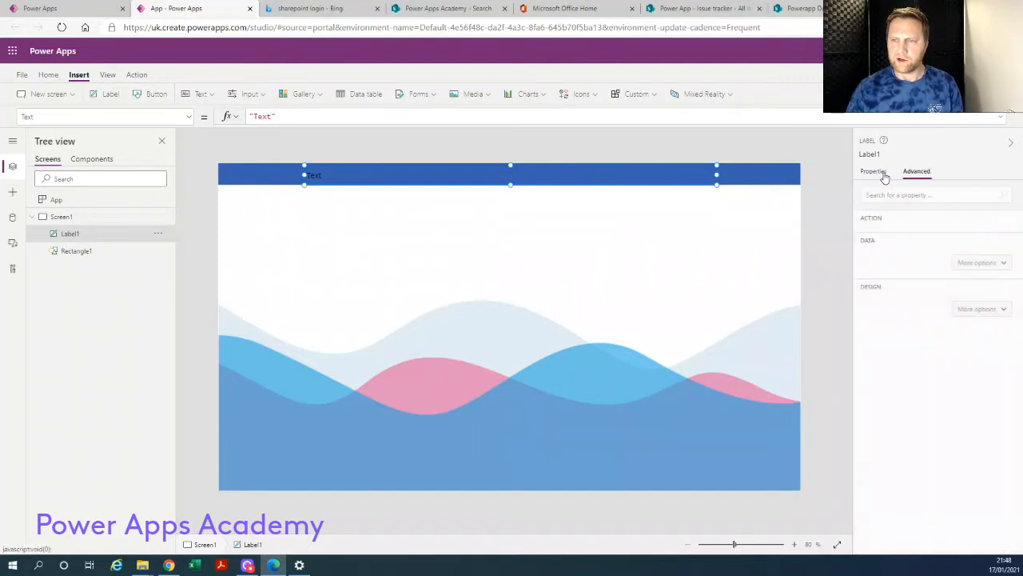
{"action": "scroll", "coordinate": [920, 393], "scroll_direction": "down", "scroll_amount": 1}
{"action": "scroll", "coordinate": [919, 384], "scroll_direction": "up", "scroll_amount": 1}
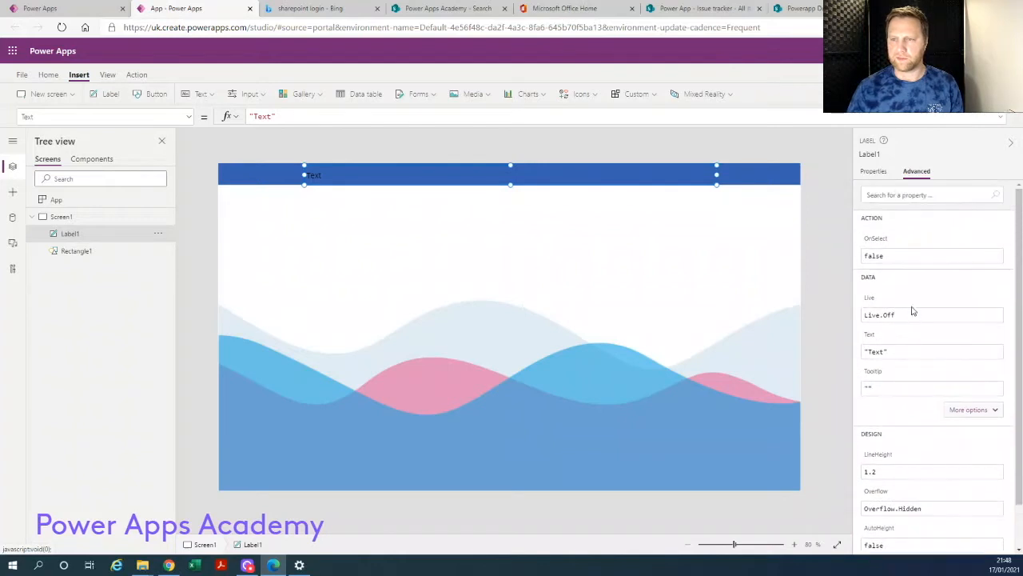
{"action": "left_click", "coordinate": [873, 175]}
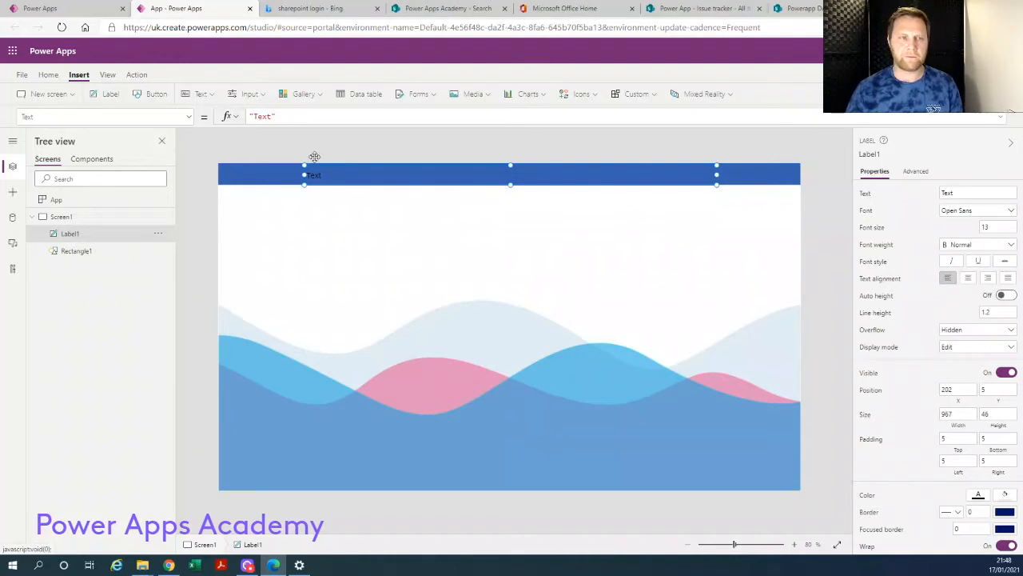
{"action": "left_click", "coordinate": [191, 119]}
{"action": "scroll", "coordinate": [133, 308], "scroll_direction": "up", "scroll_amount": 7}
{"action": "scroll", "coordinate": [133, 280], "scroll_direction": "up", "scroll_amount": 3}
{"action": "scroll", "coordinate": [132, 210], "scroll_direction": "down", "scroll_amount": 10}
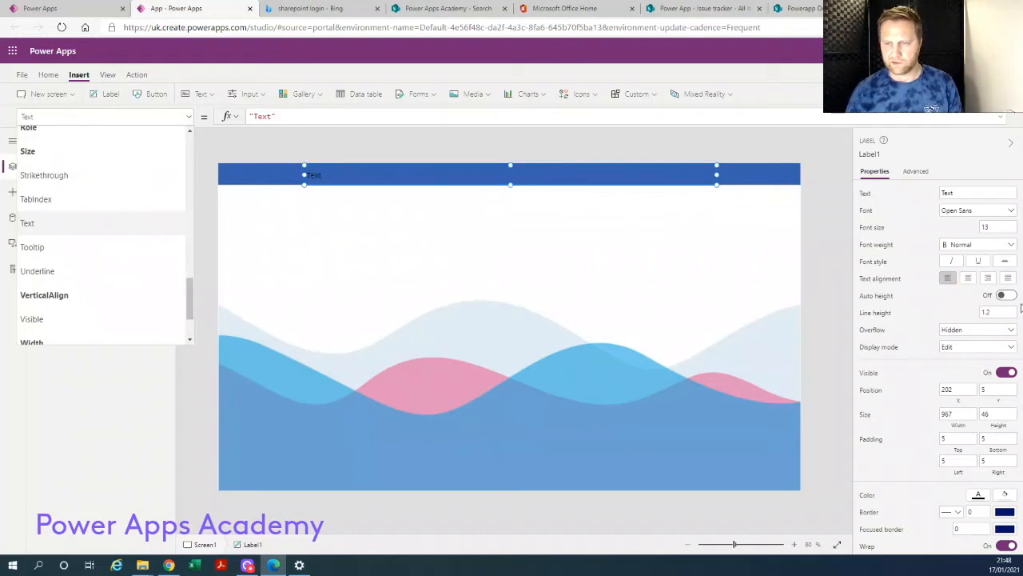
{"action": "left_click", "coordinate": [464, 265]}
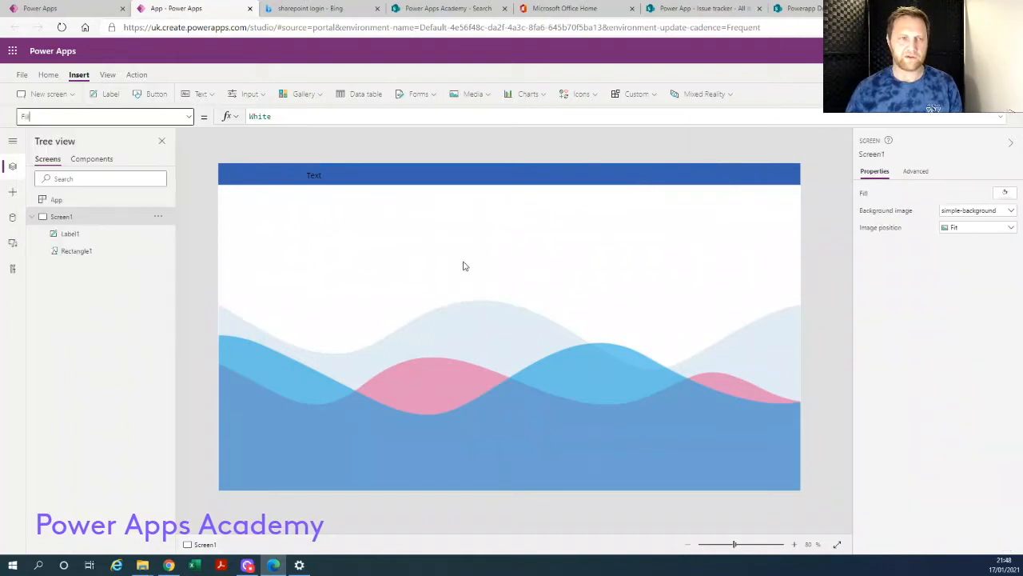
Replace the header label's text with "MY FIRST ISSUE TRACKER APP"
{"action": "left_click", "coordinate": [346, 174]}
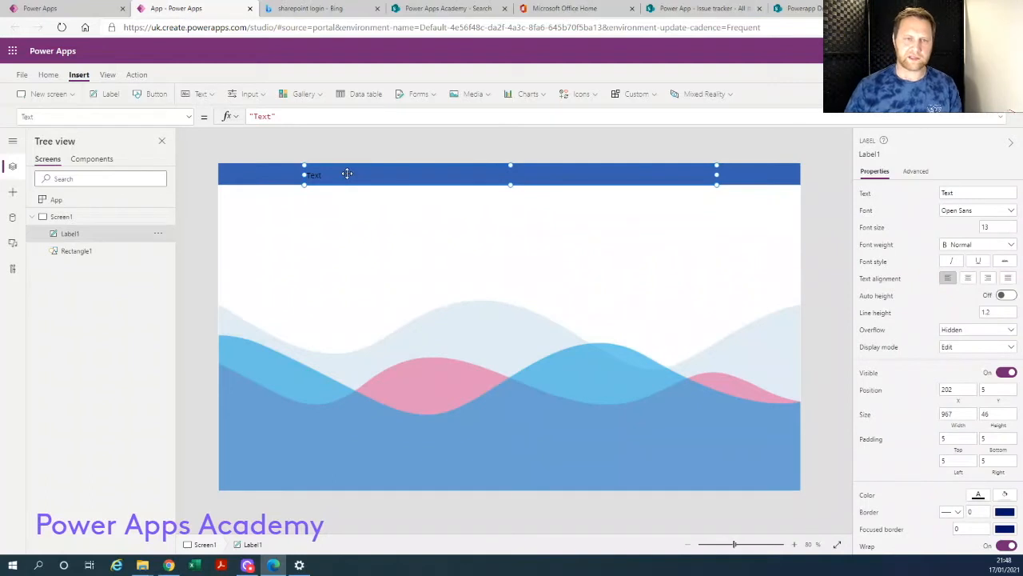
{"action": "left_click", "coordinate": [271, 117]}
{"action": "key", "text": "BackSpace"}
{"action": "key", "text": "BackSpace"}
{"action": "key", "text": "BackSpace"}
{"action": "key", "text": "BackSpace"}
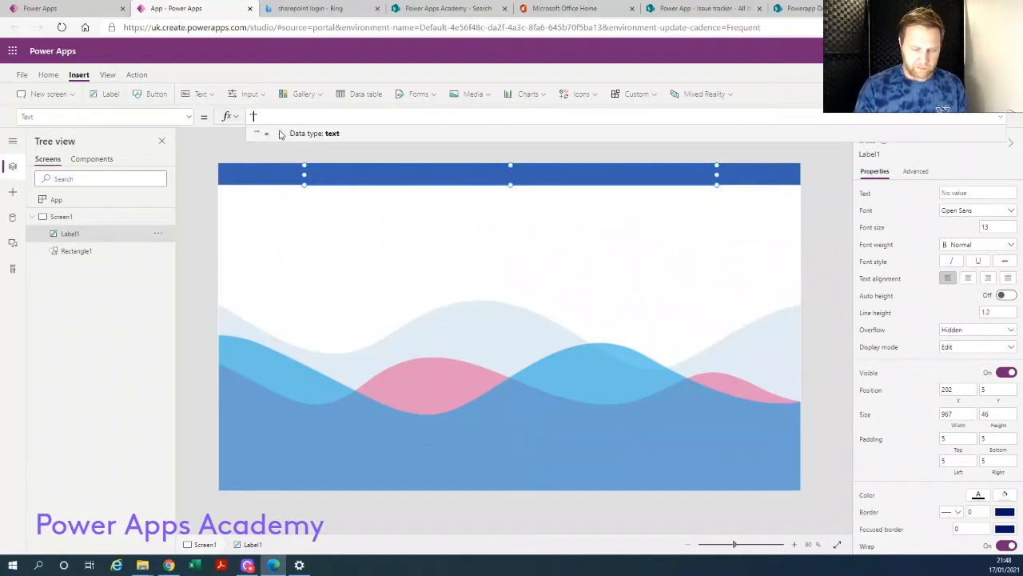
{"action": "type", "text": "MY FIRST ISSUE TRACKER APP"}
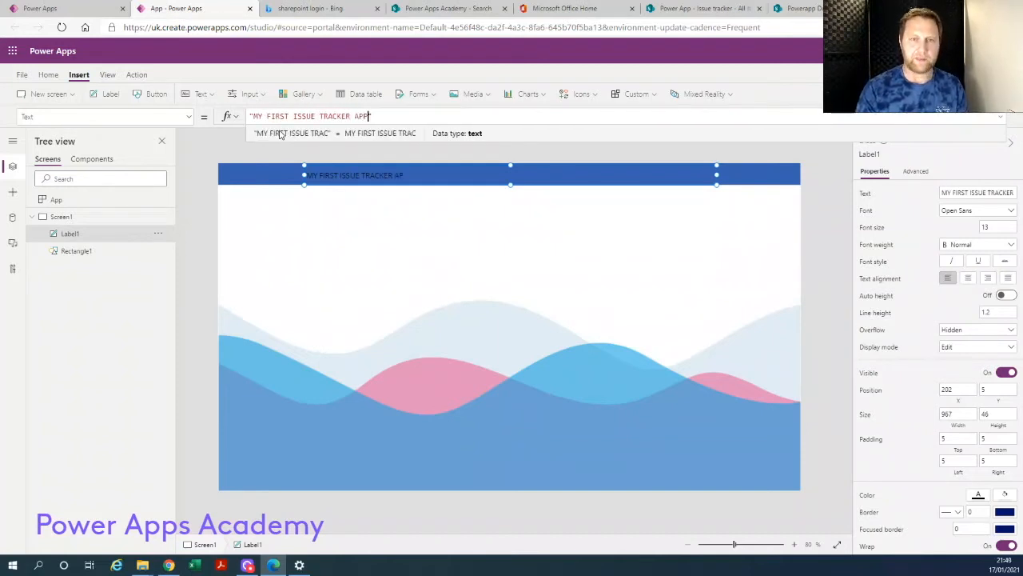
Set the header label's font size to 18 and its font weight to Bold
{"action": "left_click", "coordinate": [997, 235]}
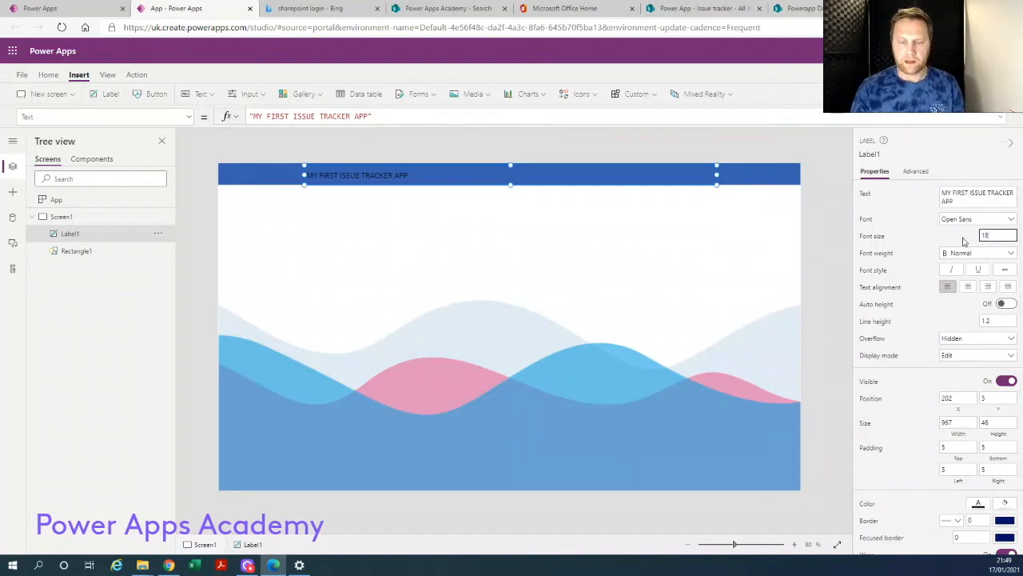
{"action": "left_click", "coordinate": [971, 254]}
{"action": "left_click", "coordinate": [965, 267]}
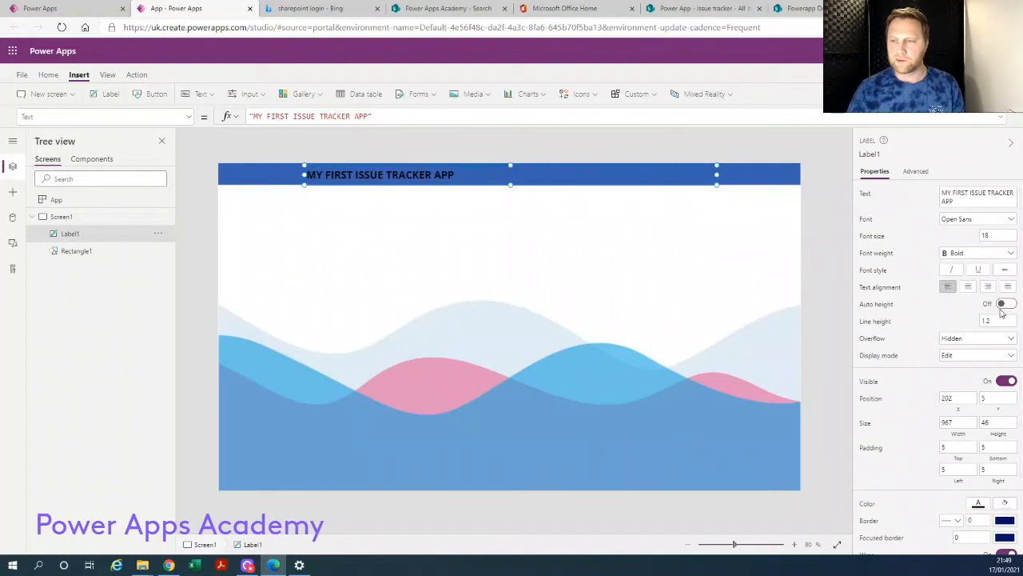
Change the header label's font color to white and center its text
{"action": "left_click", "coordinate": [978, 504]}
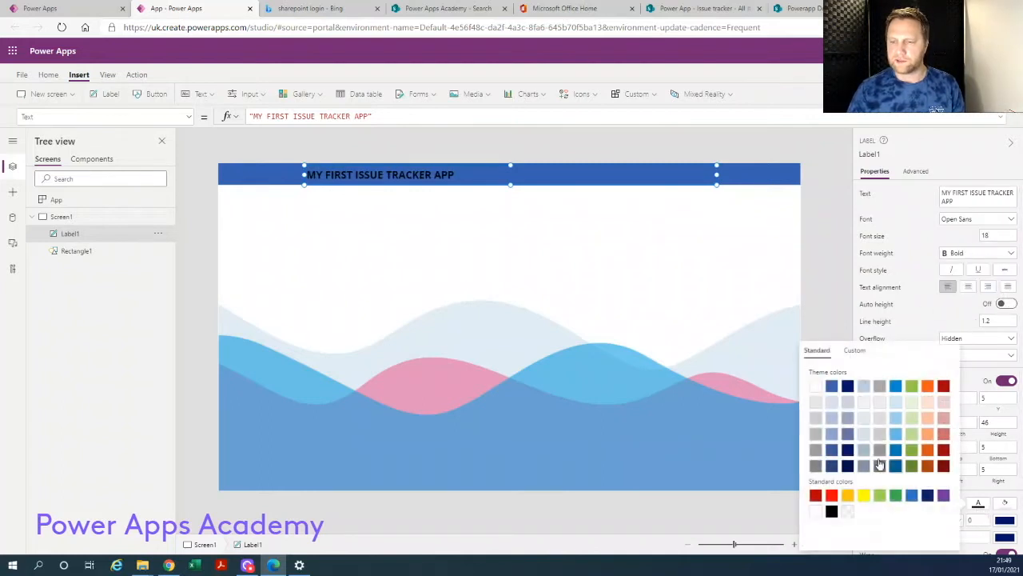
{"action": "left_click", "coordinate": [816, 387]}
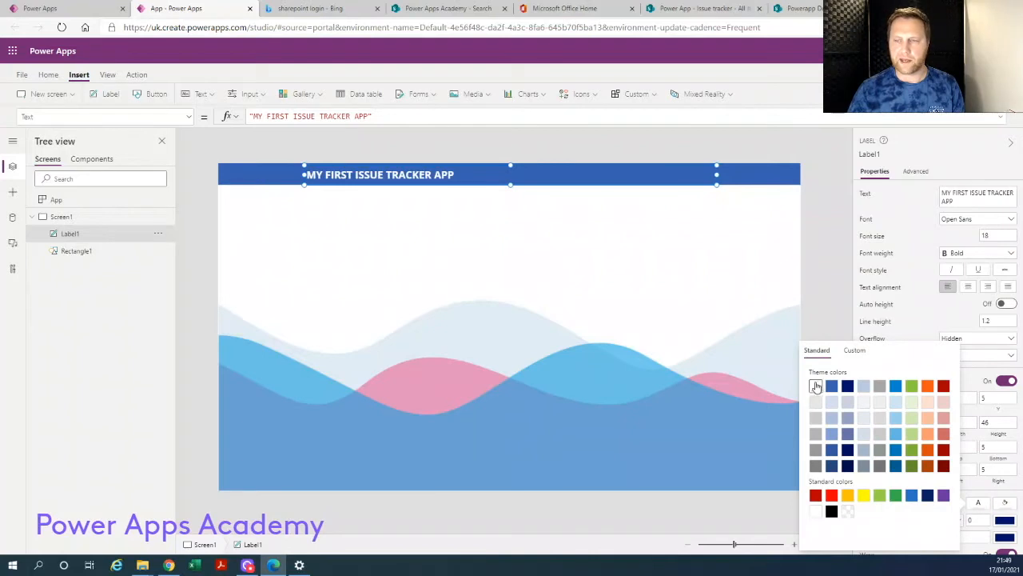
{"action": "left_click", "coordinate": [936, 308]}
{"action": "left_click", "coordinate": [968, 288]}
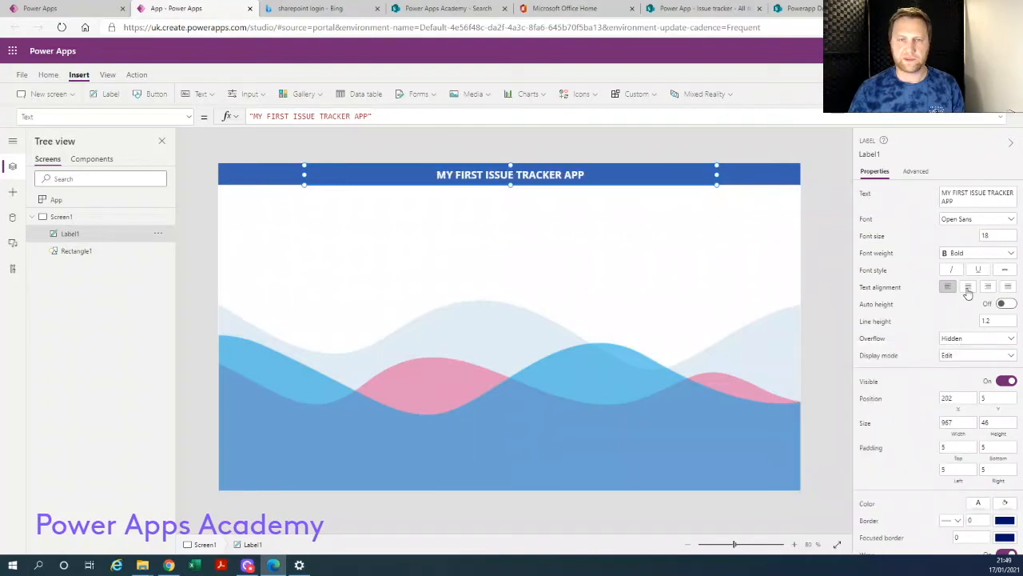
{"action": "left_click", "coordinate": [543, 296]}
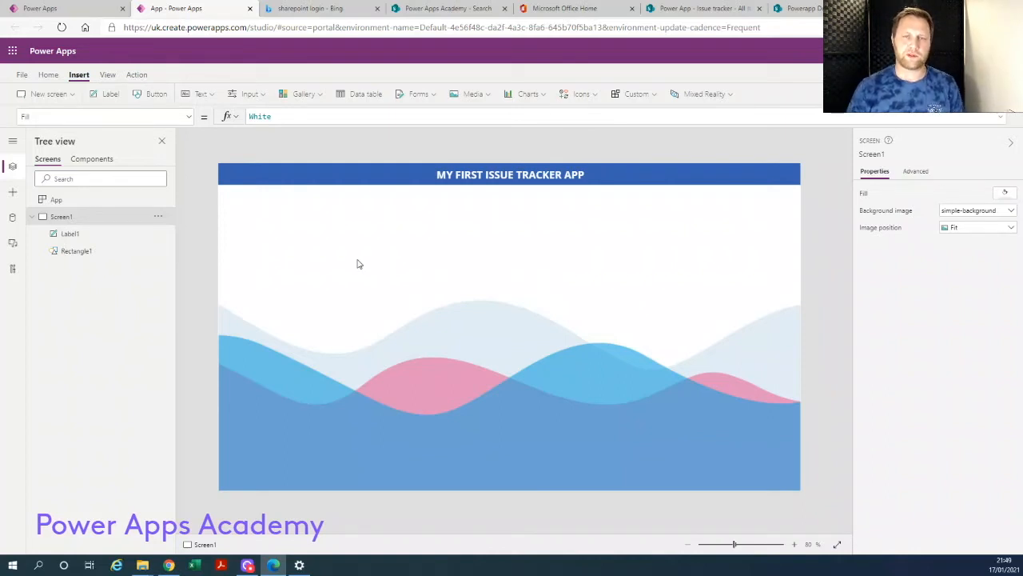
Insert a vertical gallery connected to the Issue tracker 2 data source
{"action": "left_click", "coordinate": [317, 95]}
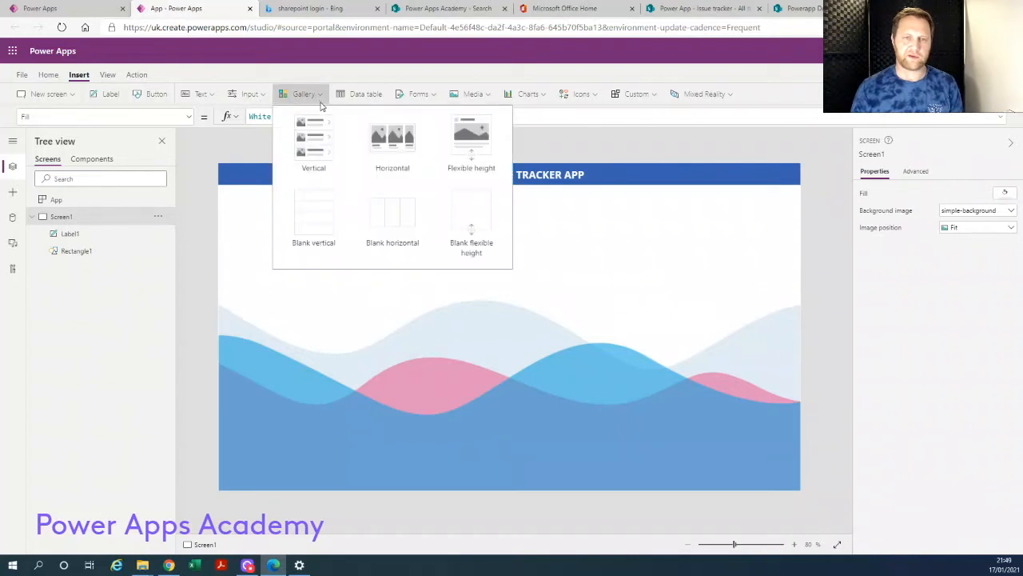
{"action": "left_click", "coordinate": [322, 142]}
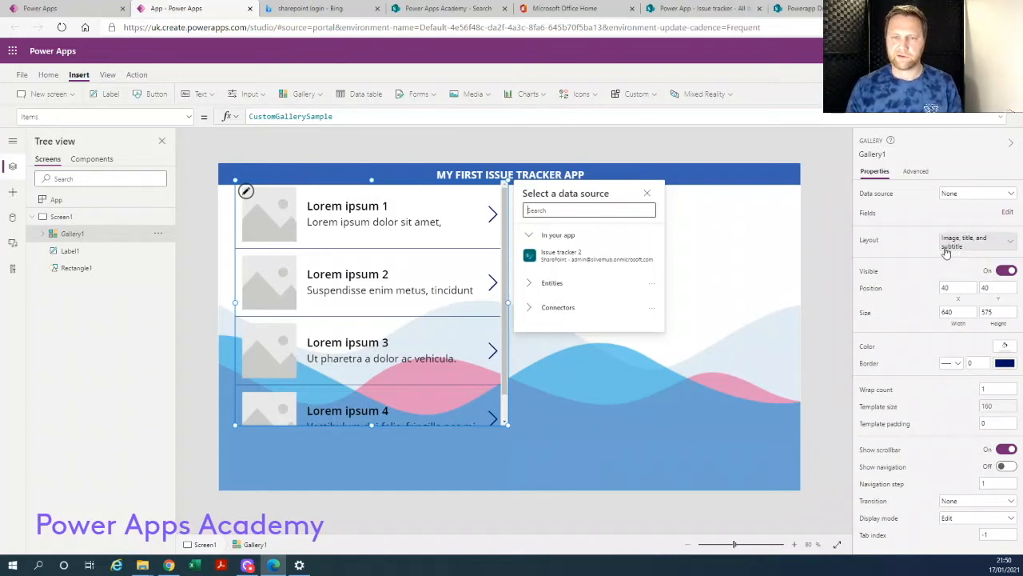
{"action": "left_click", "coordinate": [557, 261]}
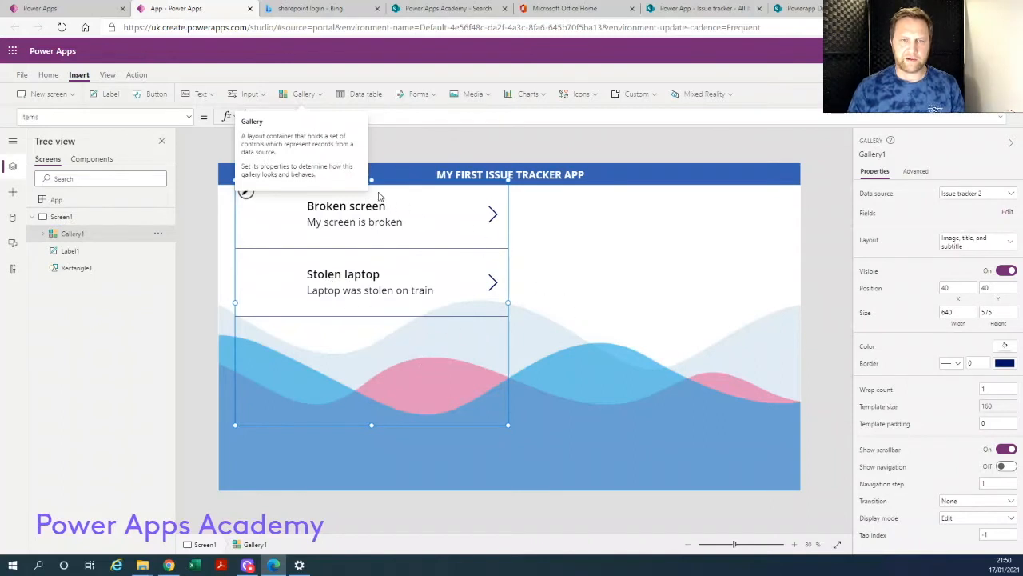
Lower the gallery's upper edge below the header bar and resize the gallery to about 583 by 532
{"action": "left_click", "coordinate": [574, 234]}
{"action": "left_click", "coordinate": [382, 205]}
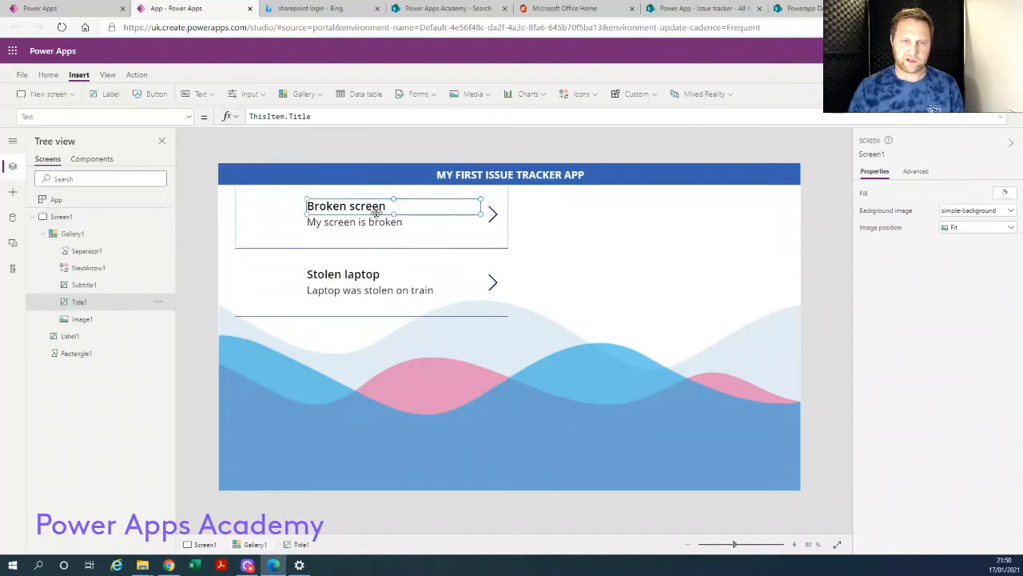
{"action": "left_click", "coordinate": [256, 289]}
{"action": "left_click_drag", "start_coordinate": [371, 181], "coordinate": [370, 200]}
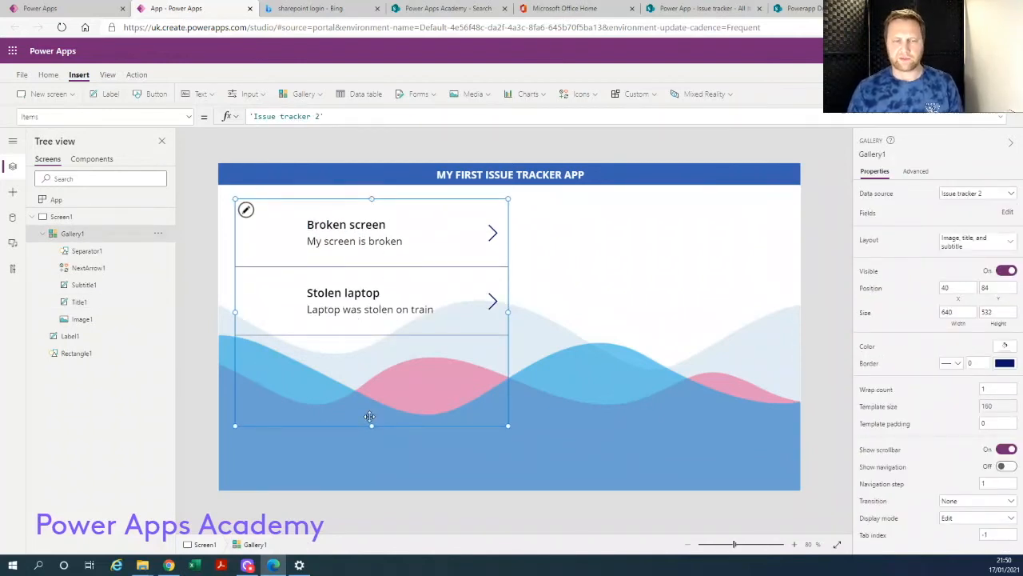
{"action": "left_click_drag", "start_coordinate": [506, 313], "coordinate": [484, 315]}
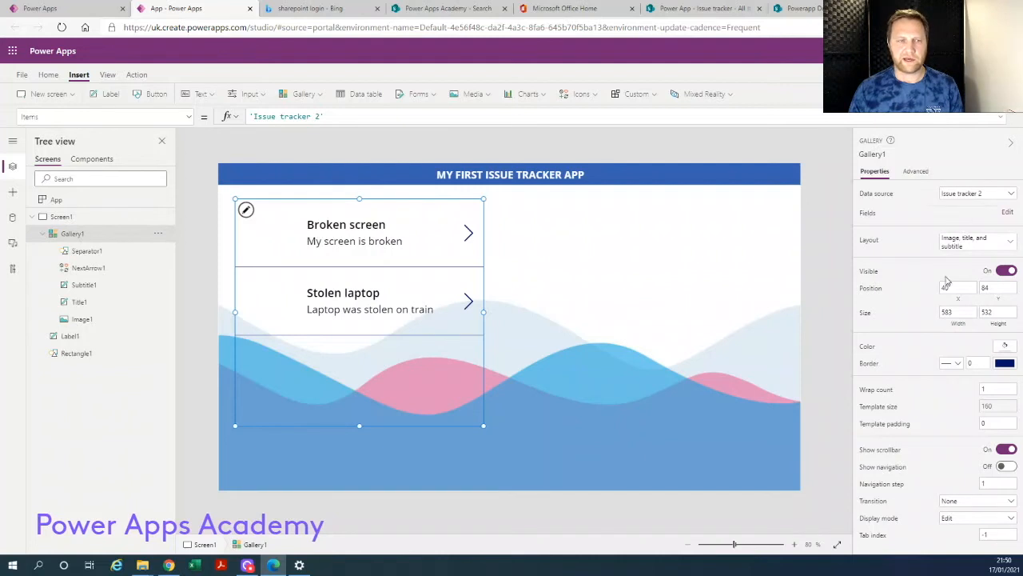
Set the gallery title's font size to 15 and the subtitle's font size to 12
{"action": "left_click", "coordinate": [89, 253]}
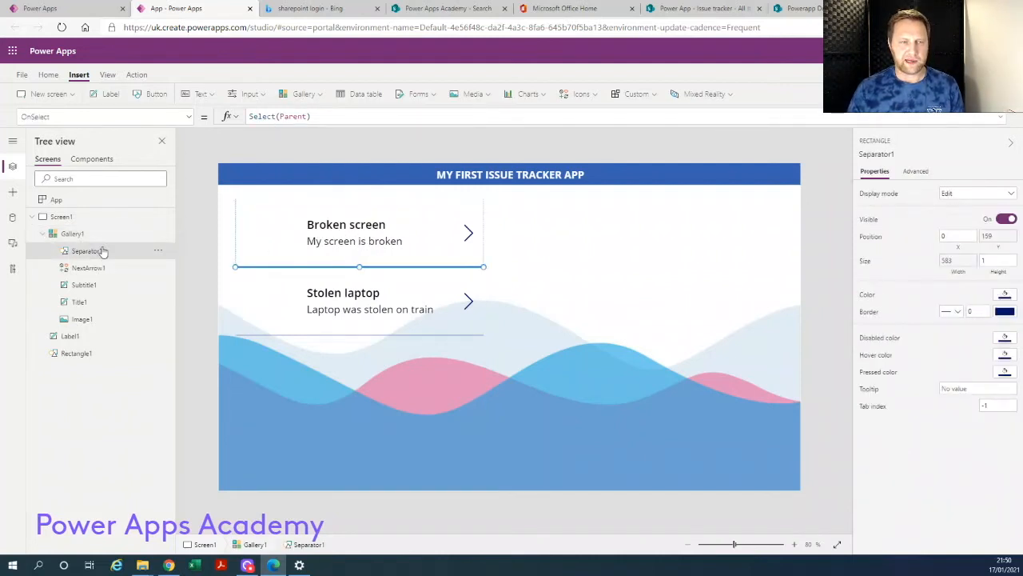
{"action": "left_click", "coordinate": [89, 270]}
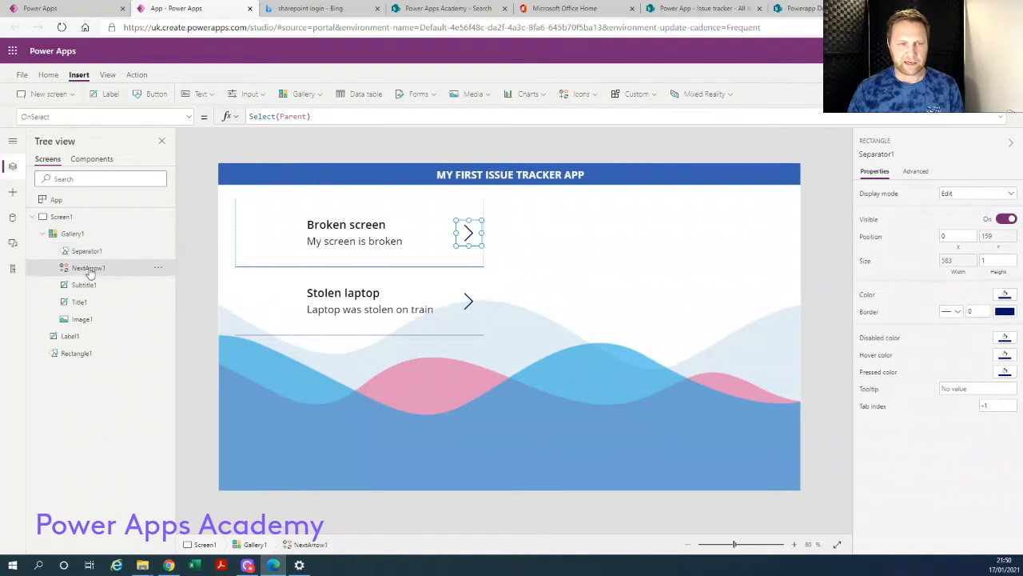
{"action": "left_click", "coordinate": [86, 286]}
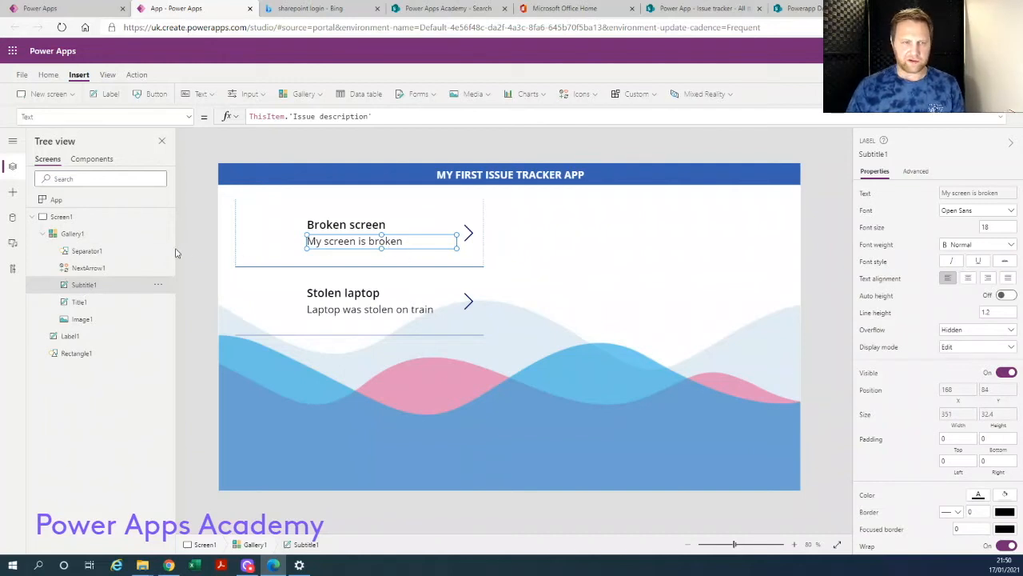
{"action": "left_click", "coordinate": [348, 224]}
{"action": "left_click", "coordinate": [996, 227]}
{"action": "left_click_drag", "start_coordinate": [995, 227], "coordinate": [969, 230]}
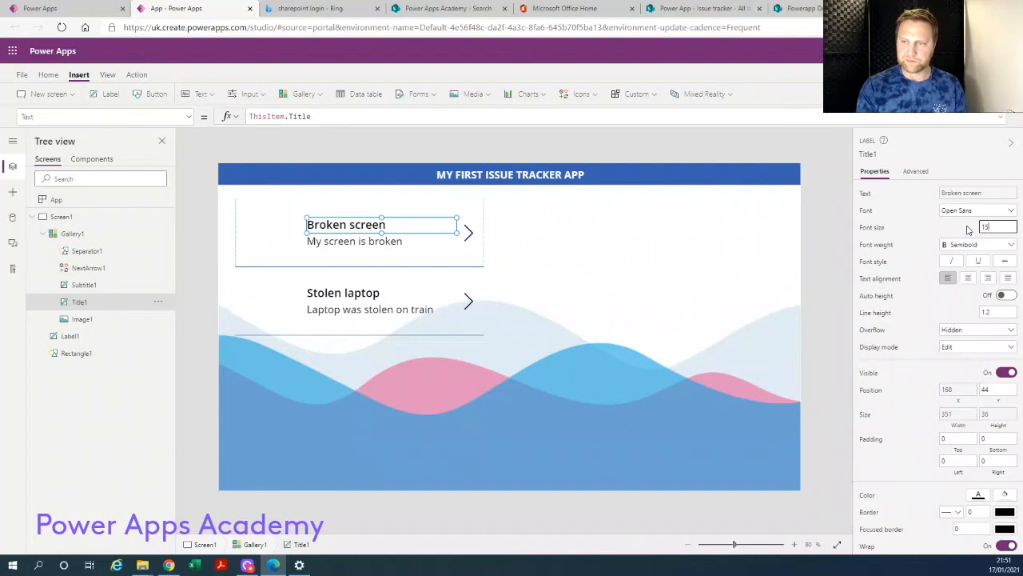
{"action": "type", "text": "15"}
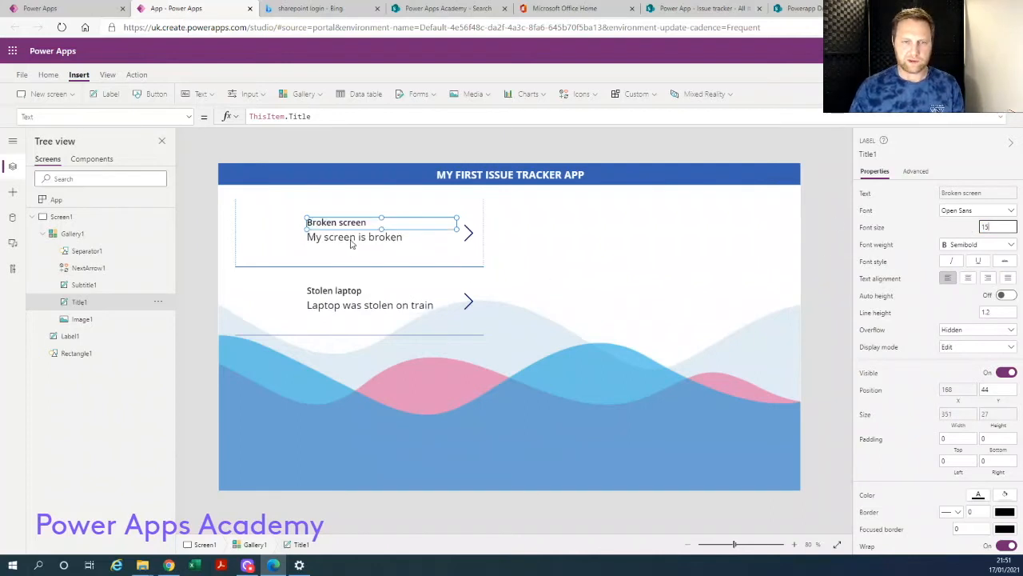
{"action": "left_click", "coordinate": [349, 237]}
{"action": "left_click_drag", "start_coordinate": [1006, 228], "coordinate": [963, 226]}
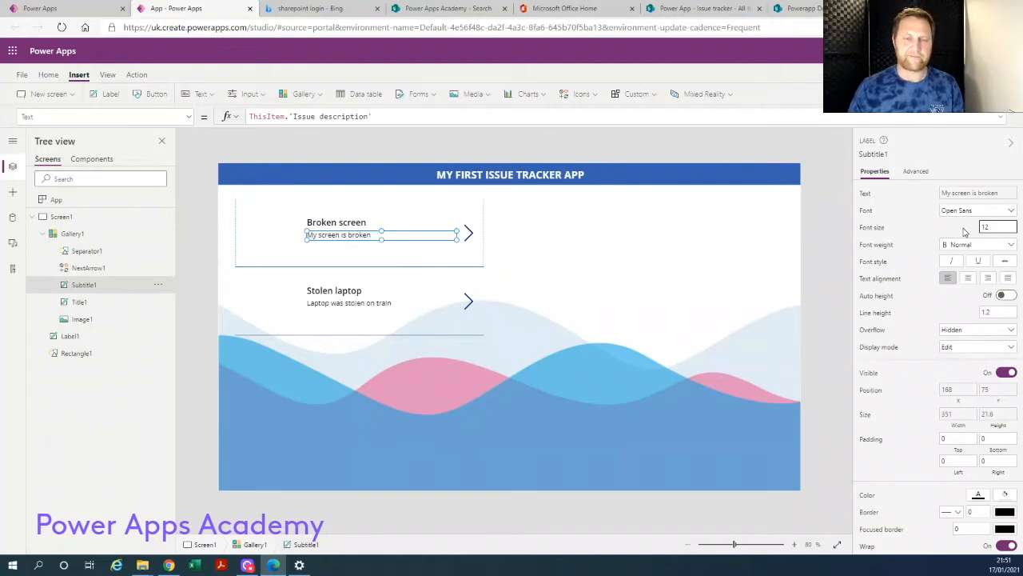
Move the gallery's title to about X 69, Y 23 and its next arrow to about X 375, Y 16
{"action": "left_click", "coordinate": [341, 227]}
{"action": "left_click_drag", "start_coordinate": [335, 224], "coordinate": [293, 214]}
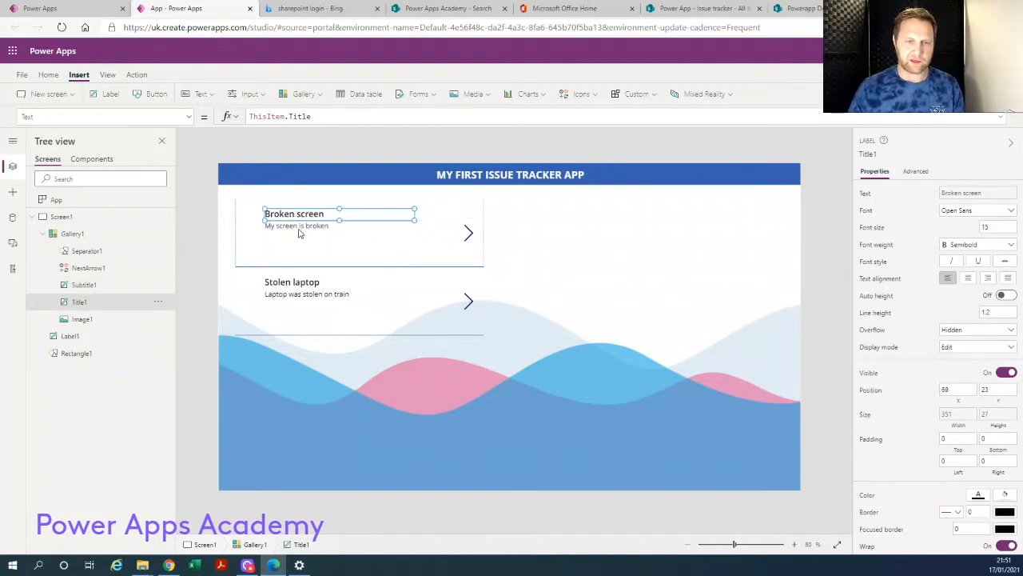
{"action": "left_click", "coordinate": [467, 232]}
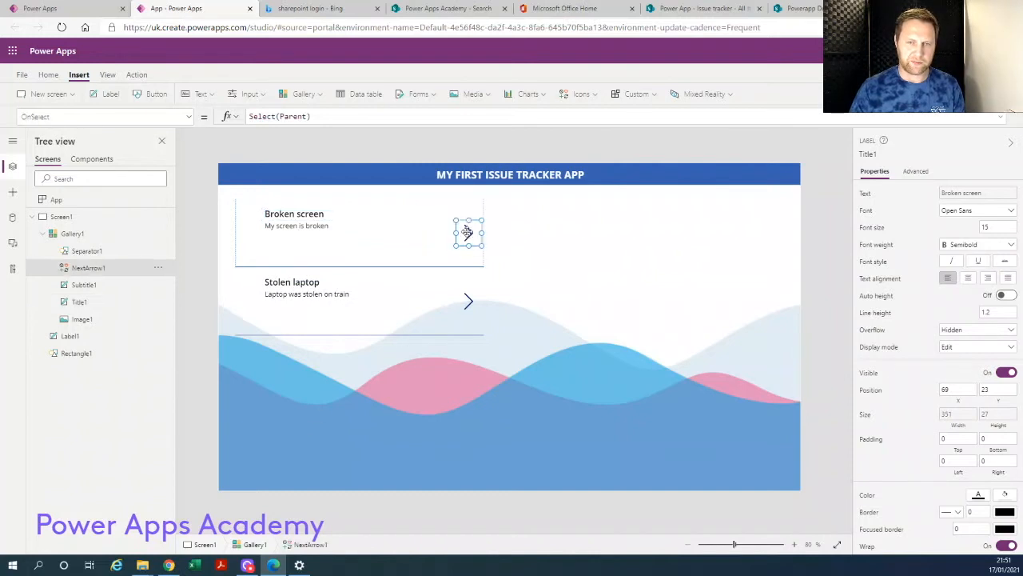
{"action": "left_click_drag", "start_coordinate": [468, 231], "coordinate": [406, 218]}
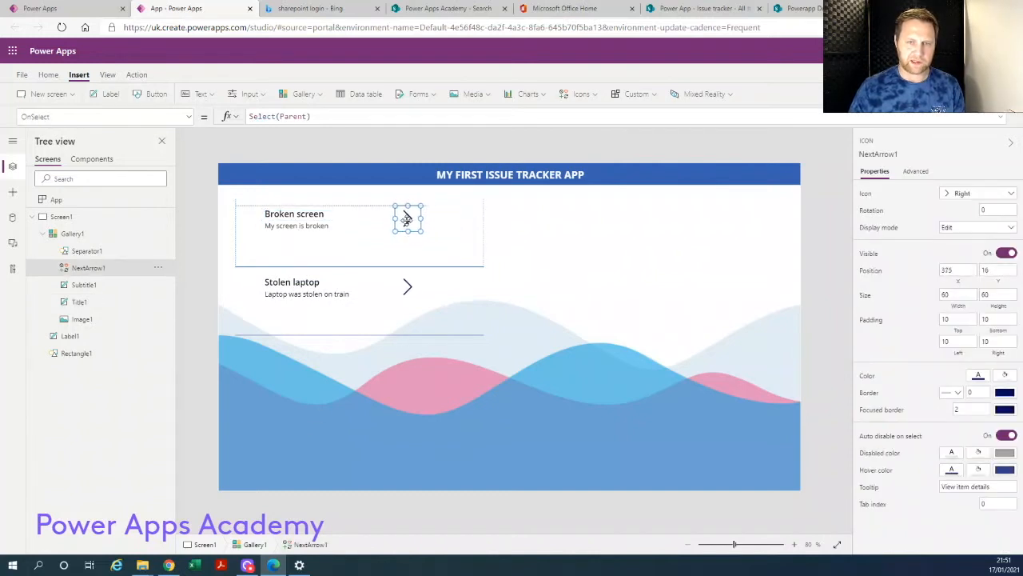
Shorten the gallery's item template to about 80 and move the next arrow to about X 327, Y 8
{"action": "left_click", "coordinate": [376, 263]}
{"action": "left_click_drag", "start_coordinate": [360, 266], "coordinate": [359, 235]}
{"action": "left_click_drag", "start_coordinate": [359, 199], "coordinate": [359, 203]}
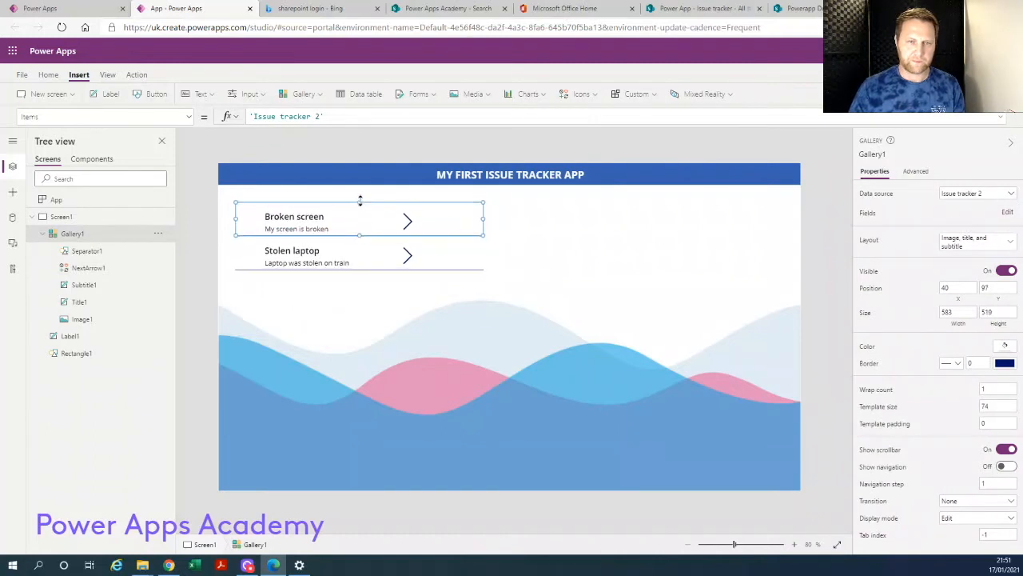
{"action": "left_click", "coordinate": [318, 215]}
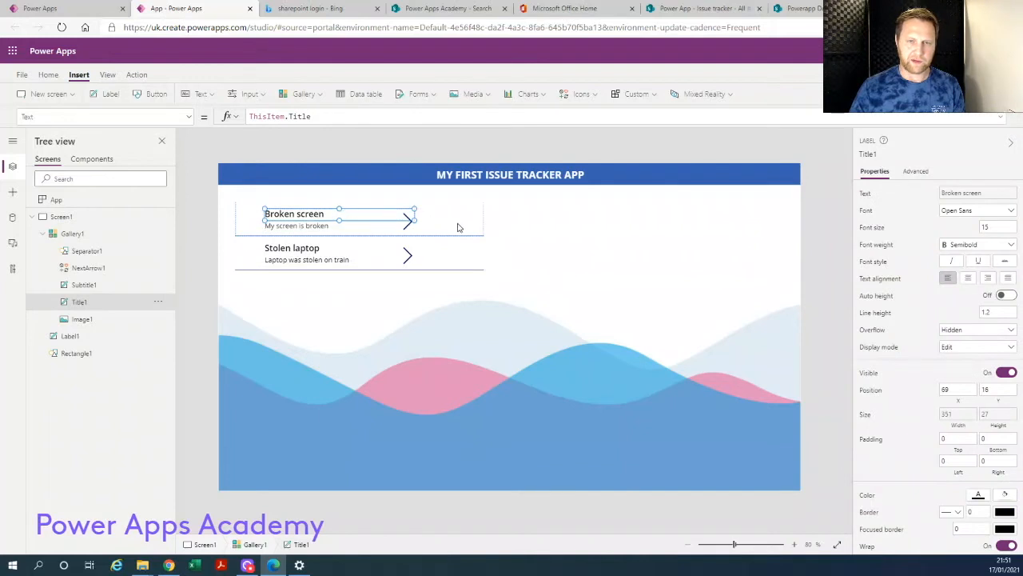
{"action": "left_click", "coordinate": [406, 220]}
{"action": "left_click_drag", "start_coordinate": [407, 219], "coordinate": [385, 219]}
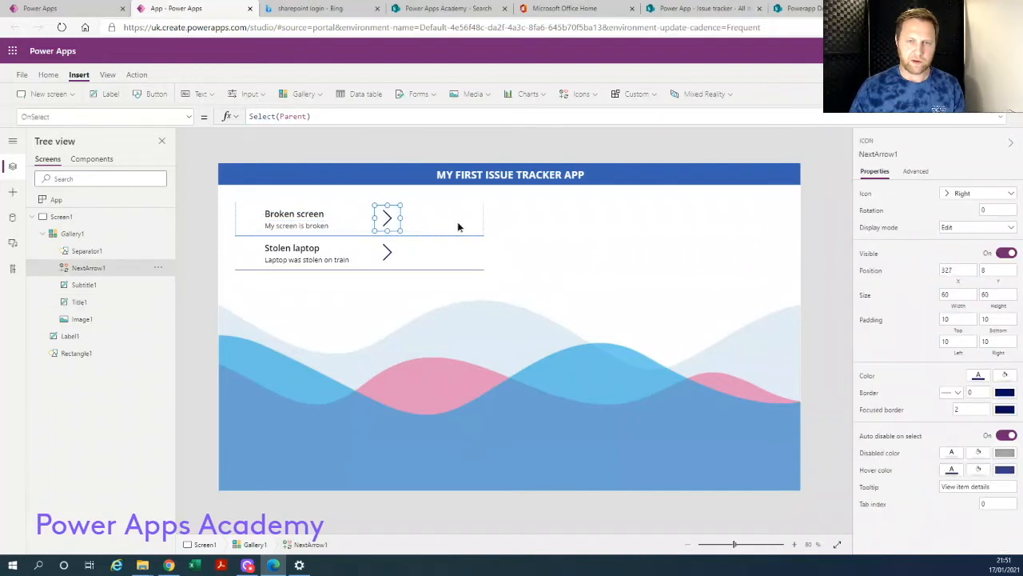
Narrow the gallery to about 423 wide and lower its upper edge to about Y 136, leaving about 478 of height
{"action": "left_click", "coordinate": [458, 227]}
{"action": "left_click_drag", "start_coordinate": [483, 219], "coordinate": [414, 222]}
{"action": "left_click", "coordinate": [492, 266]}
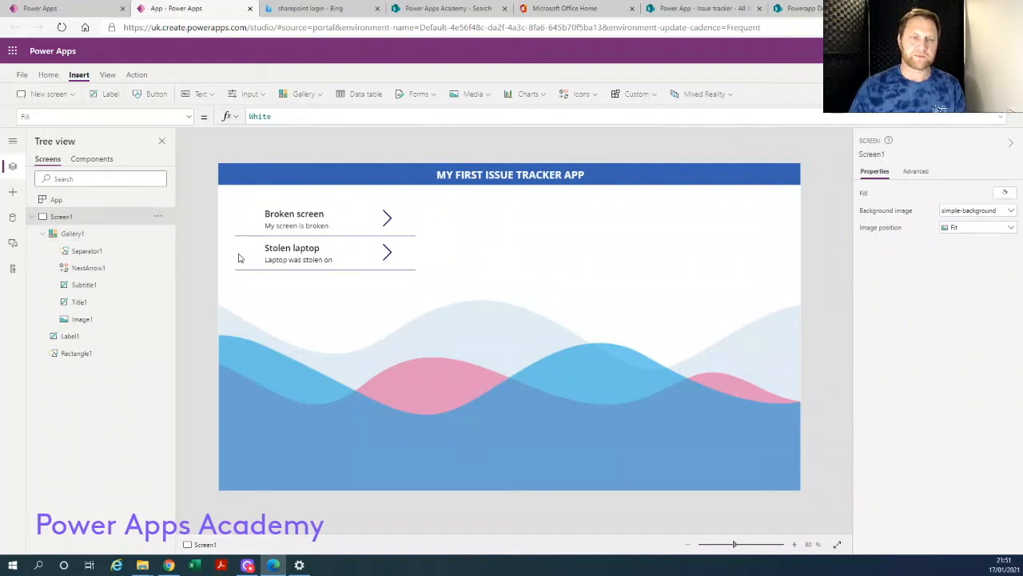
{"action": "left_click", "coordinate": [250, 273]}
{"action": "left_click_drag", "start_coordinate": [325, 200], "coordinate": [325, 221]}
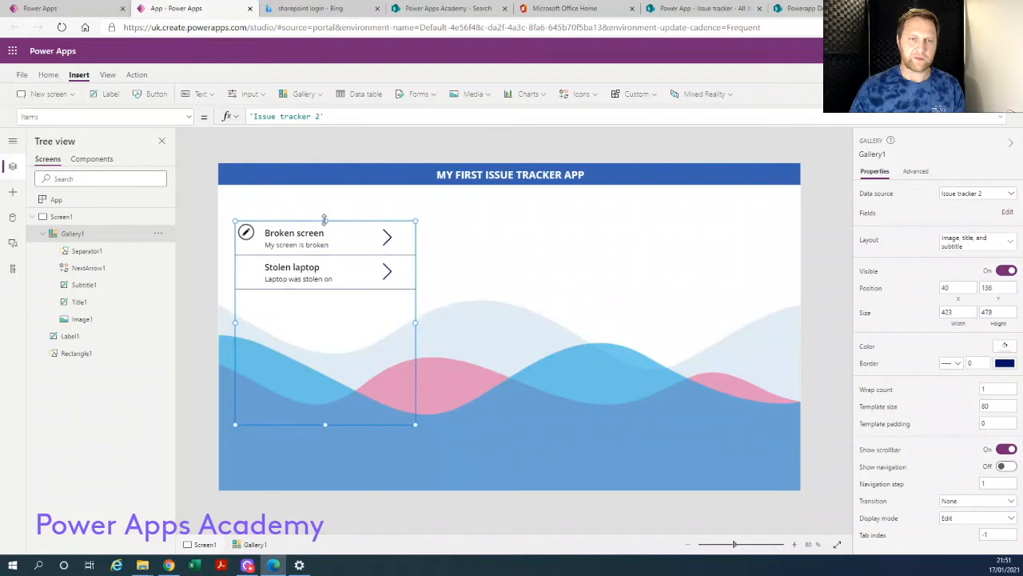
Insert a text label about 357 by 47 above the gallery with the text "Select an Issue Below:"
{"action": "left_click", "coordinate": [112, 96]}
{"action": "left_click_drag", "start_coordinate": [287, 205], "coordinate": [401, 216]}
{"action": "double_click", "coordinate": [264, 205]}
{"action": "type", "text": "Select an "}
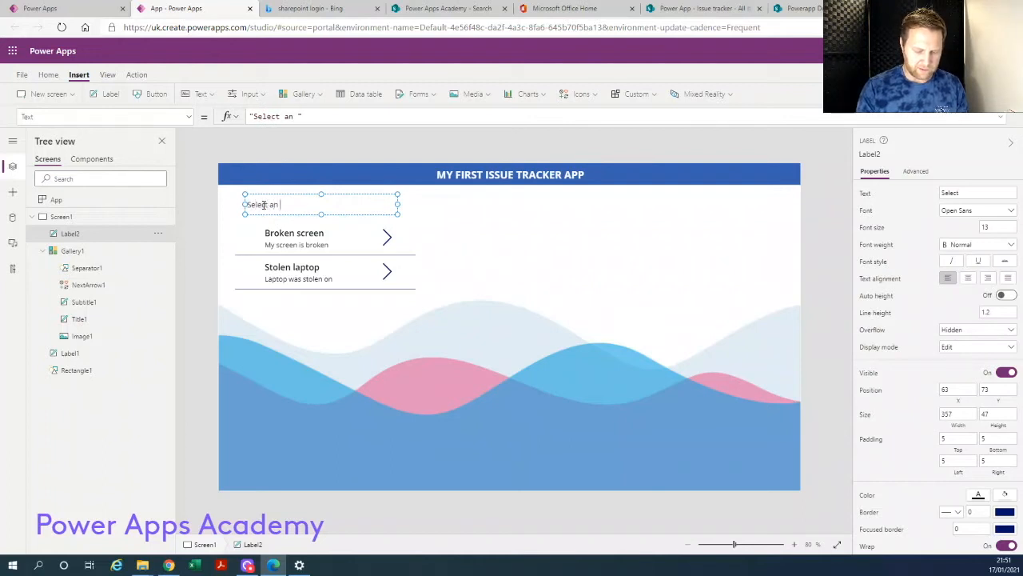
{"action": "type", "text": "Issue "}
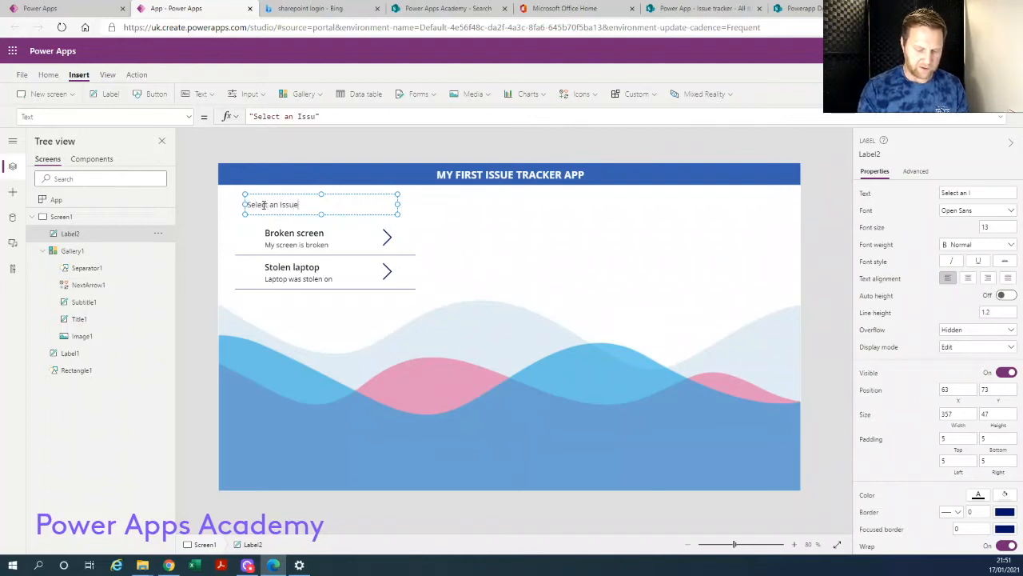
{"action": "type", "text": "Below:"}
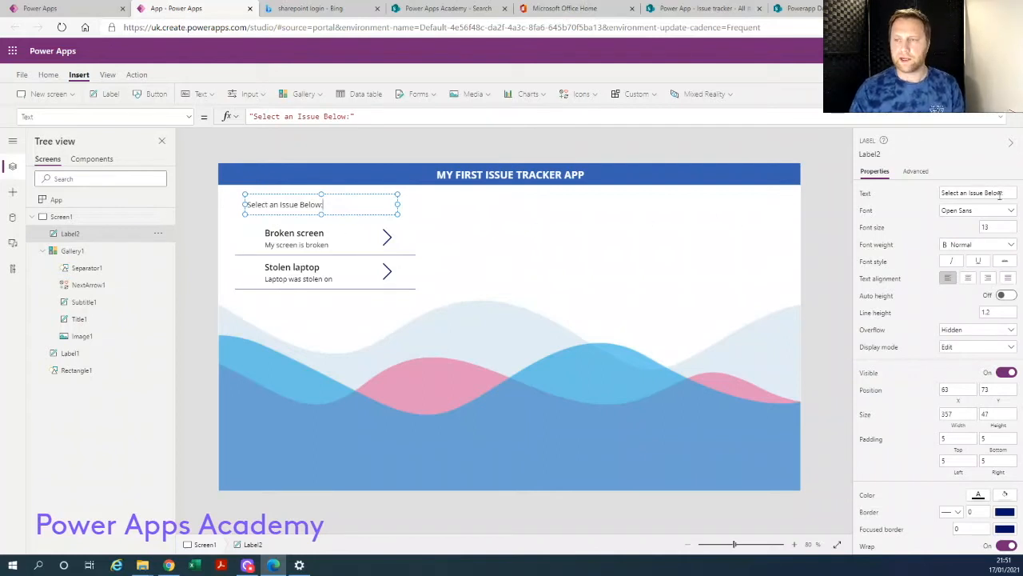
Set the "Select an Issue Below:" label's font weight to Bold and center its text
{"action": "left_click", "coordinate": [991, 247]}
{"action": "left_click", "coordinate": [971, 256]}
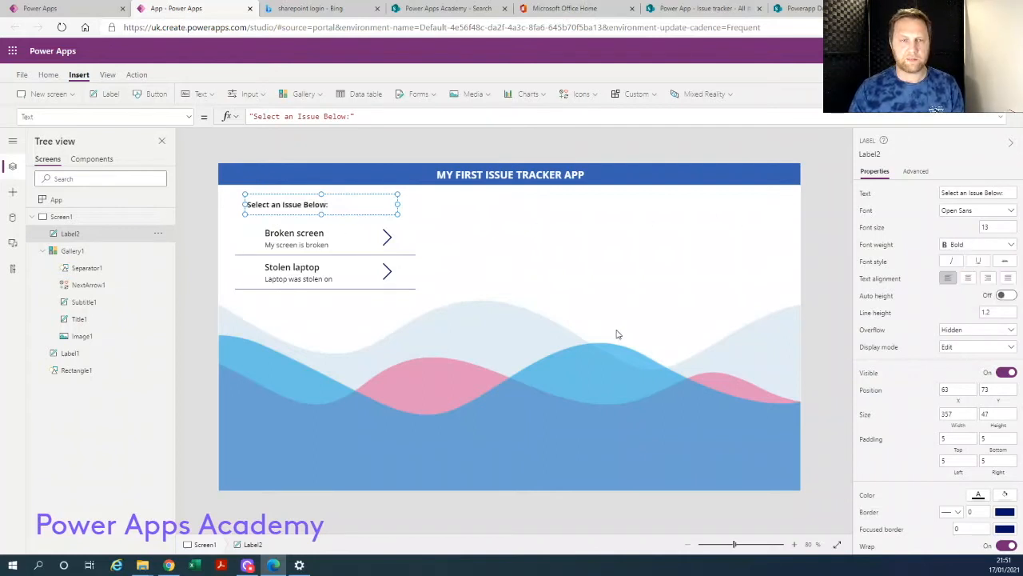
{"action": "left_click", "coordinate": [365, 430]}
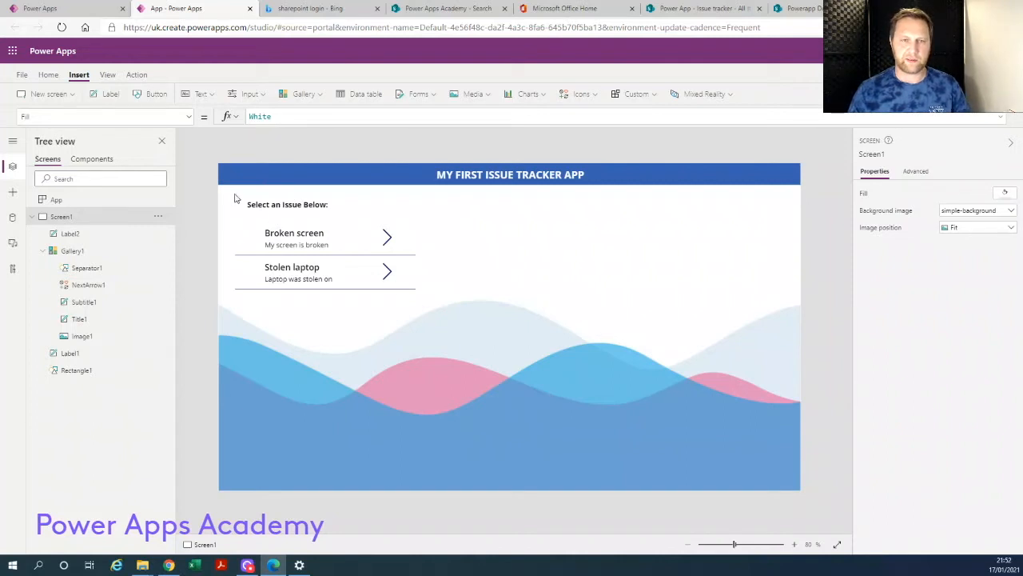
{"action": "left_click", "coordinate": [284, 207]}
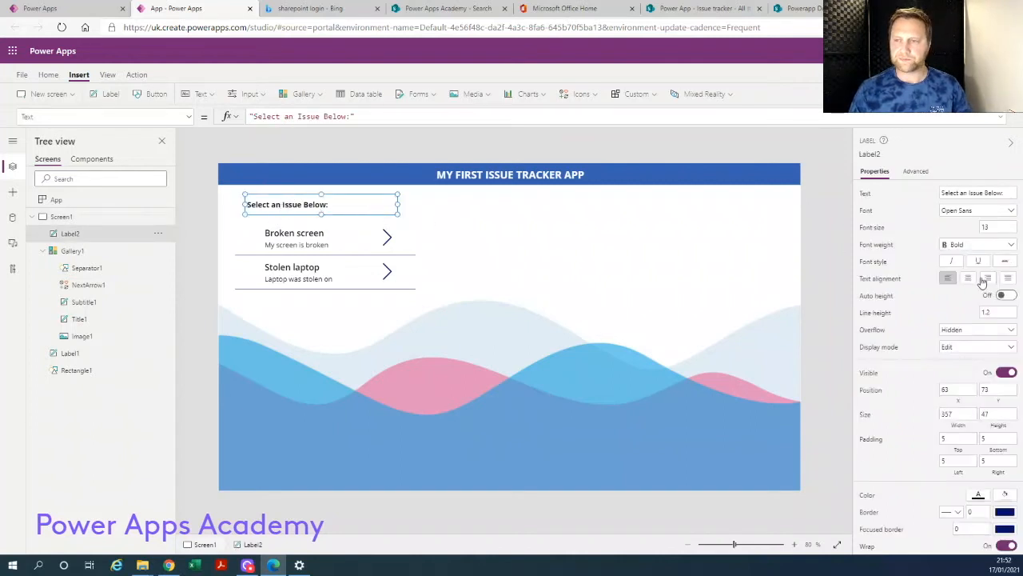
{"action": "left_click", "coordinate": [967, 278]}
{"action": "left_click", "coordinate": [639, 338]}
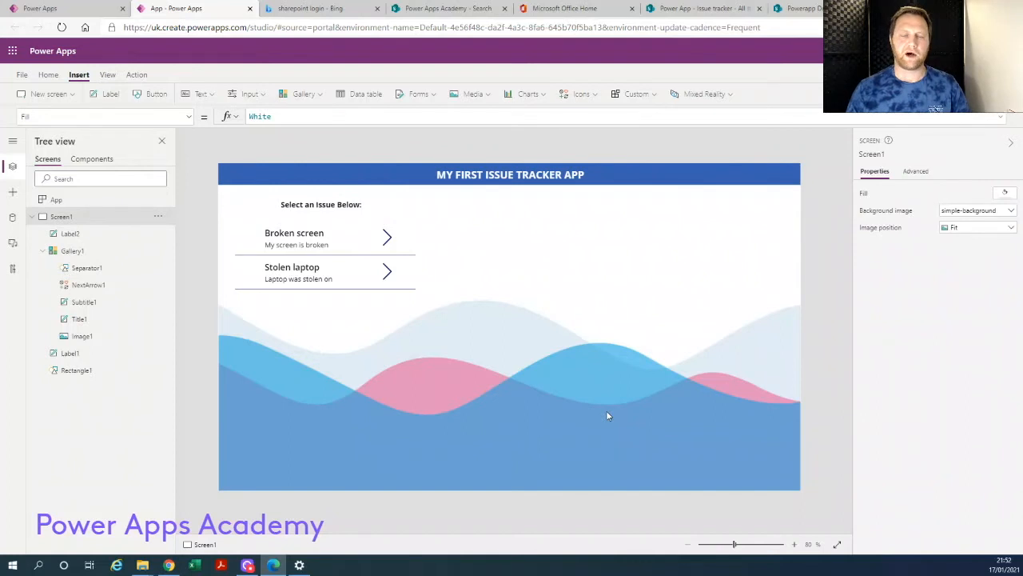
Insert an edit form beside the gallery at about X 517, Y 60 and size it to about 808 by 521
{"action": "left_click", "coordinate": [432, 97]}
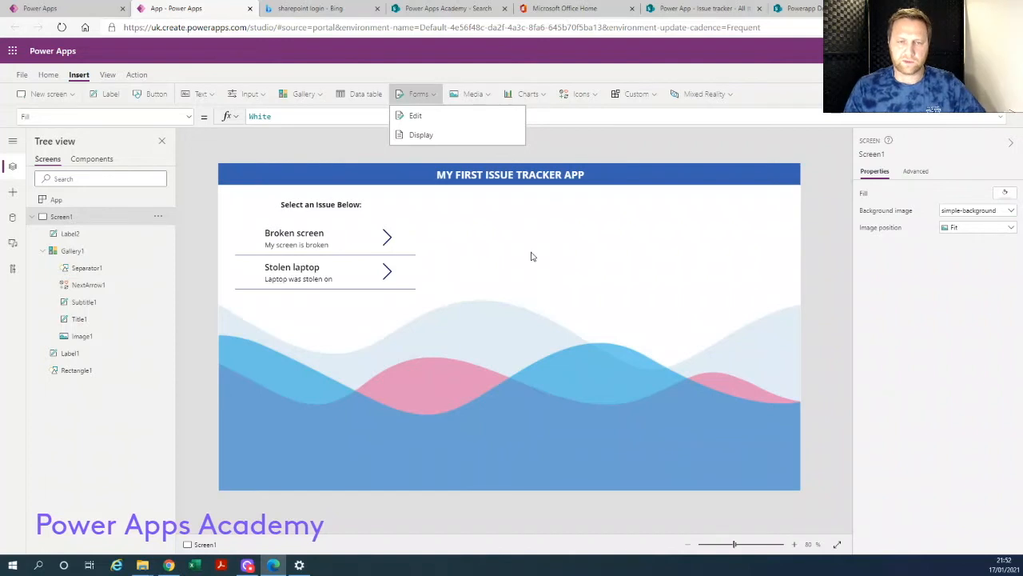
{"action": "left_click", "coordinate": [415, 117]}
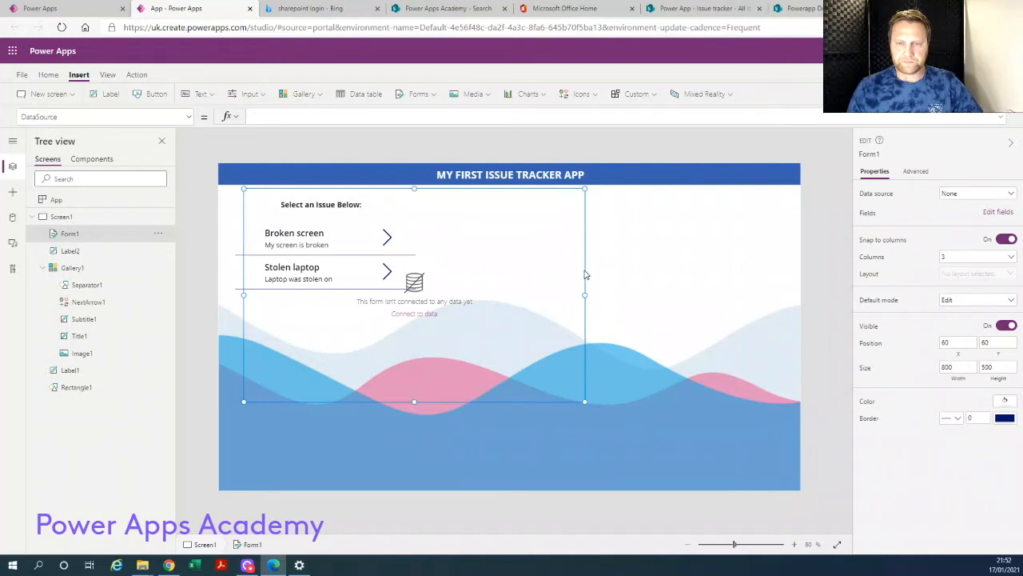
{"action": "left_click_drag", "start_coordinate": [584, 296], "coordinate": [765, 311]}
{"action": "left_click_drag", "start_coordinate": [244, 296], "coordinate": [438, 317]}
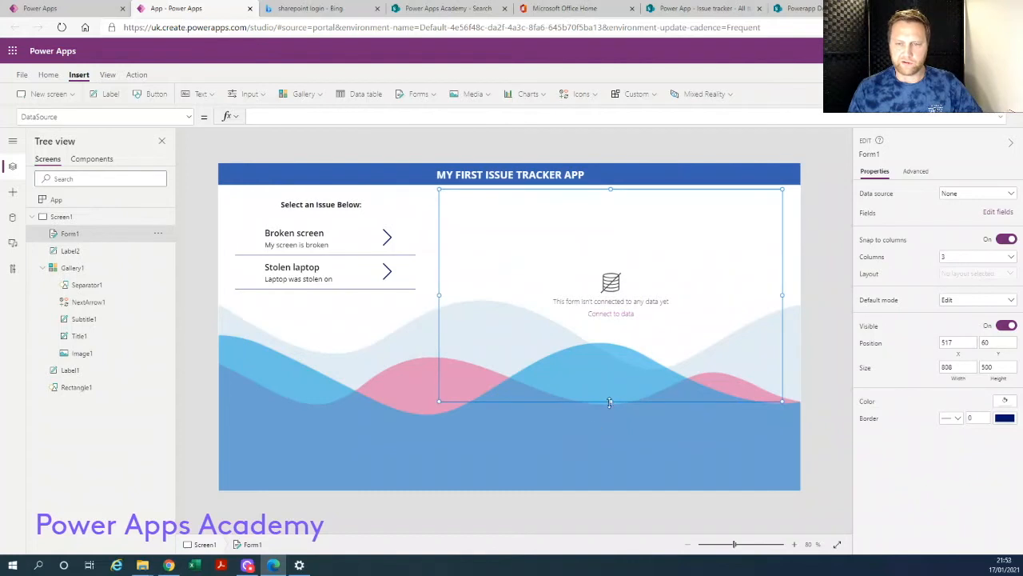
{"action": "left_click_drag", "start_coordinate": [610, 401], "coordinate": [611, 412]}
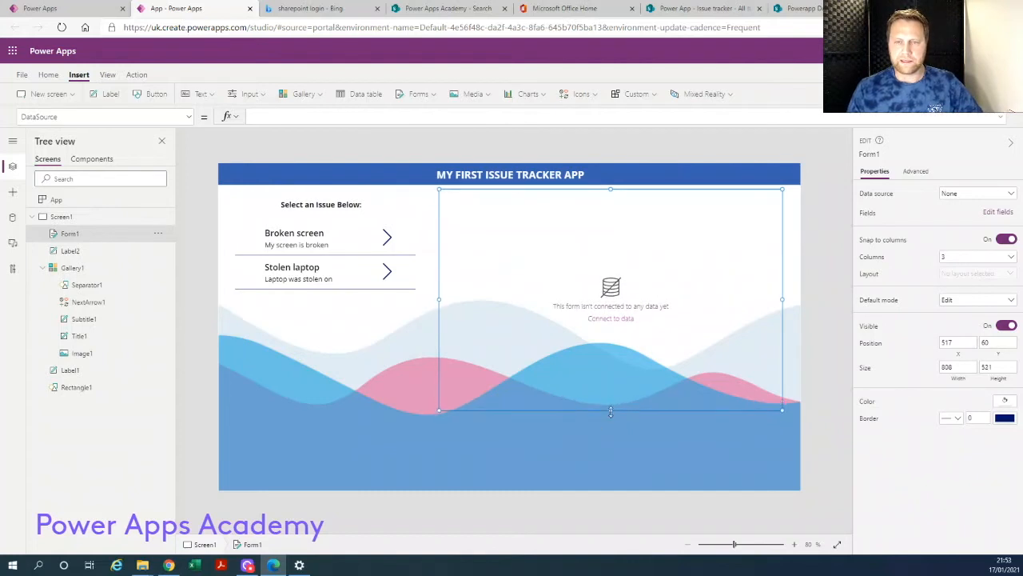
Connect the edit form to the Issue tracker 2 data source and extend its height to about 576
{"action": "left_click", "coordinate": [611, 319]}
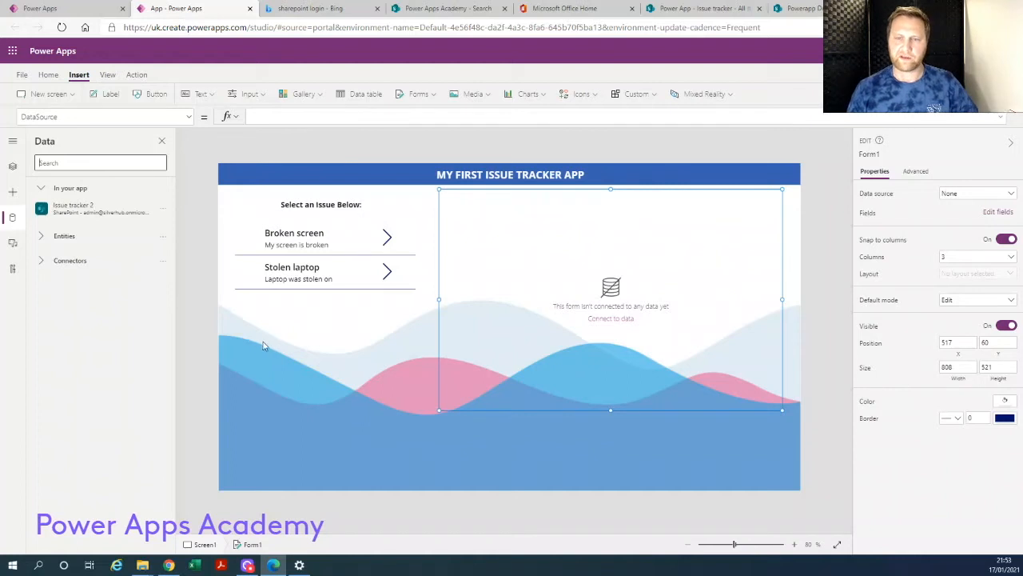
{"action": "left_click", "coordinate": [615, 324]}
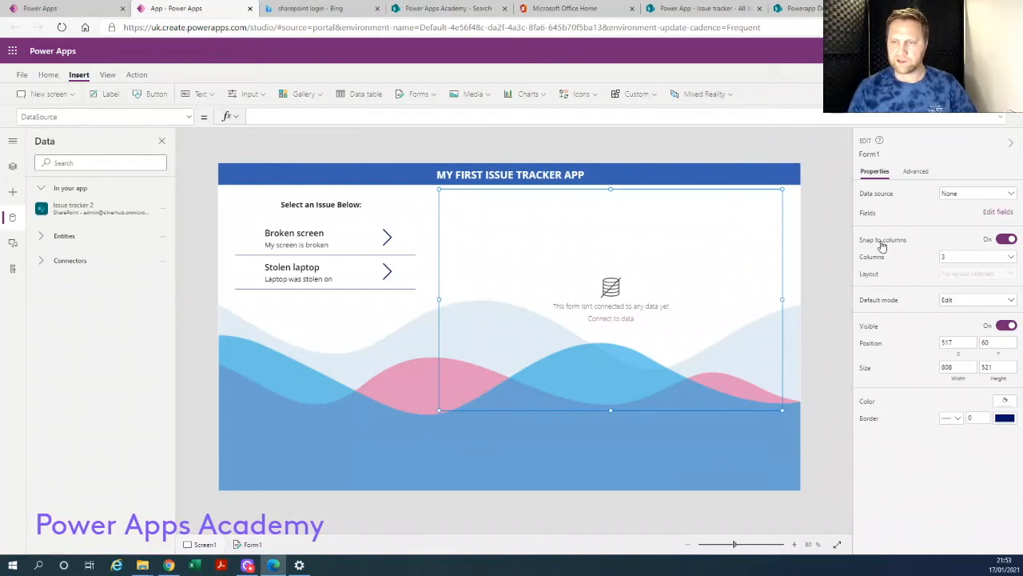
{"action": "left_click", "coordinate": [1012, 196]}
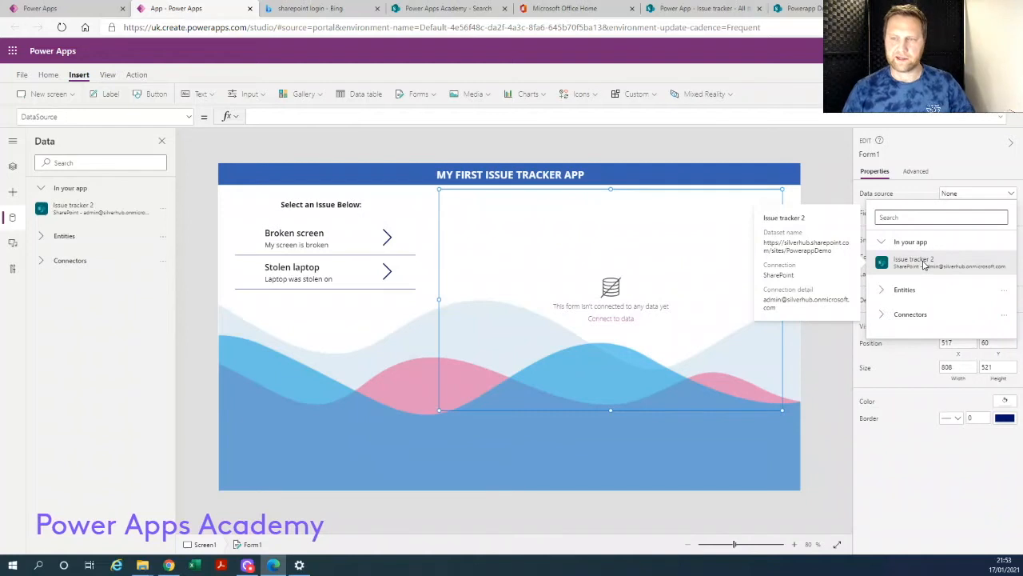
{"action": "left_click", "coordinate": [919, 262]}
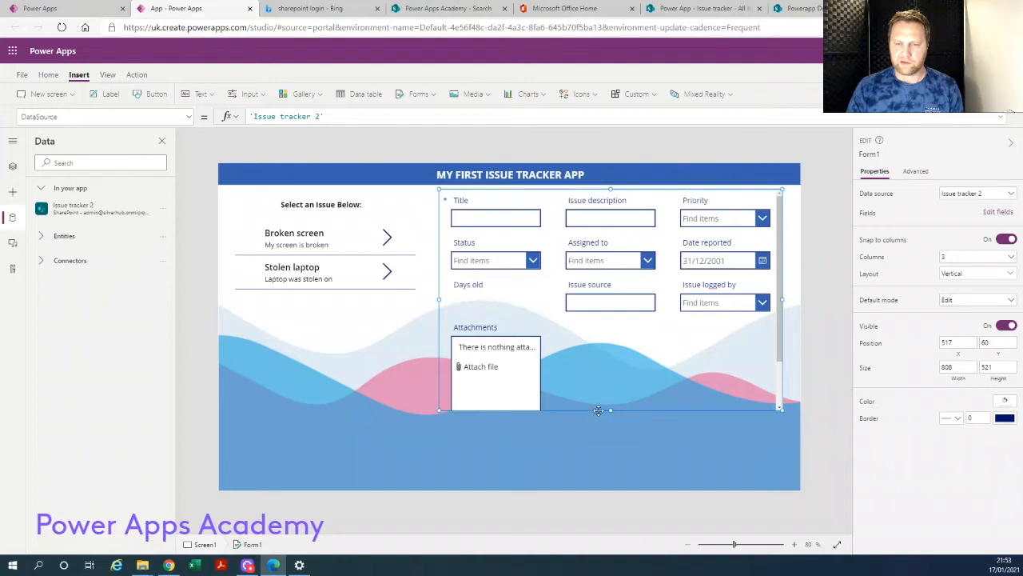
{"action": "left_click_drag", "start_coordinate": [610, 411], "coordinate": [609, 433]}
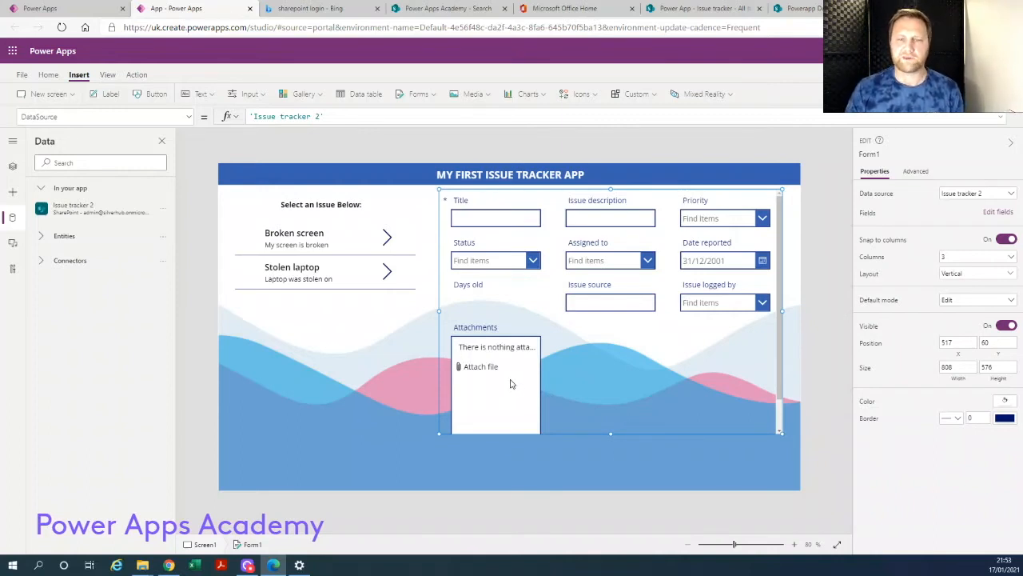
Remove the Attachments and Issue source fields from the edit form
{"action": "left_click", "coordinate": [997, 213]}
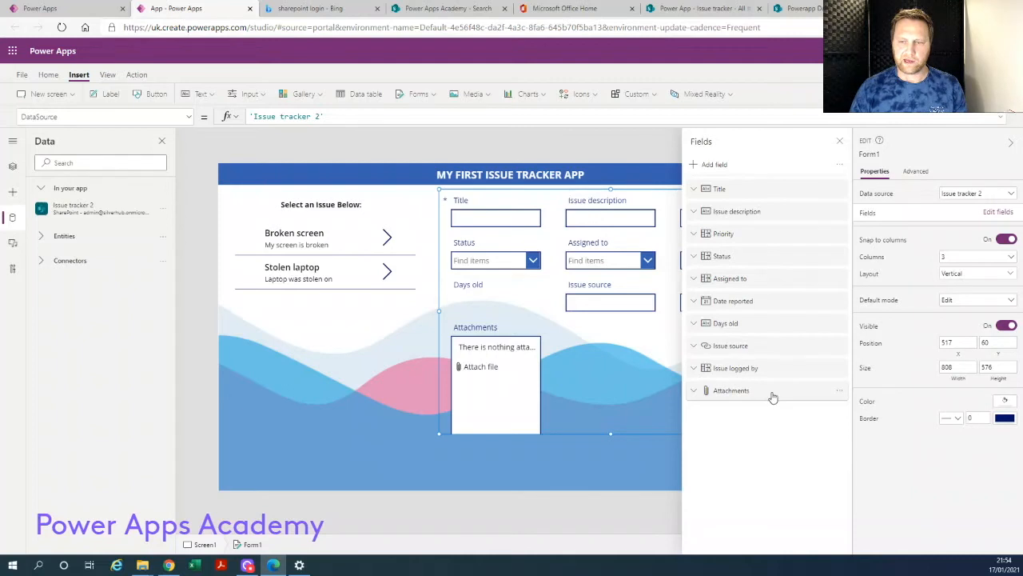
{"action": "left_click", "coordinate": [841, 392]}
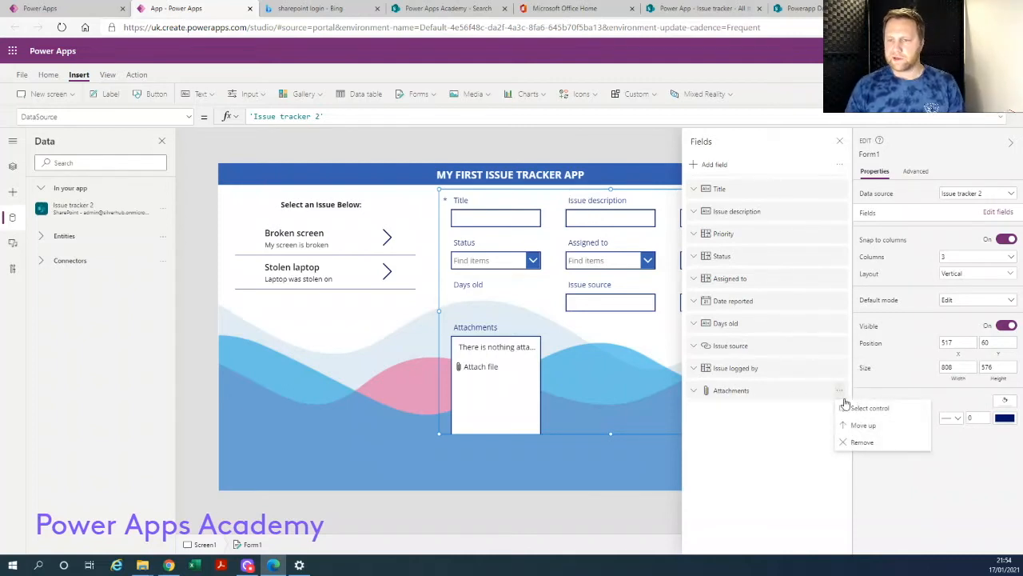
{"action": "left_click", "coordinate": [861, 443]}
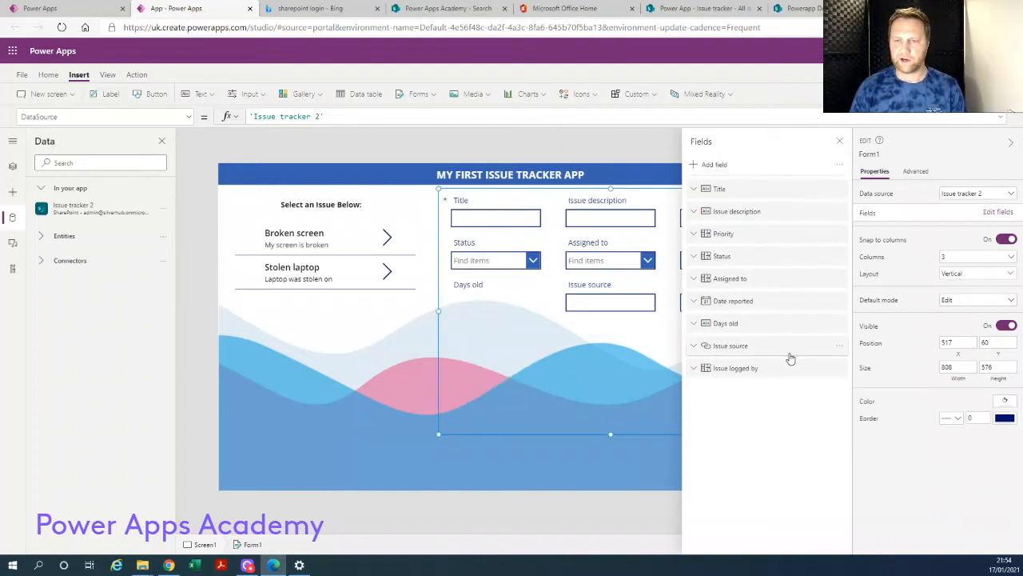
{"action": "left_click", "coordinate": [839, 346]}
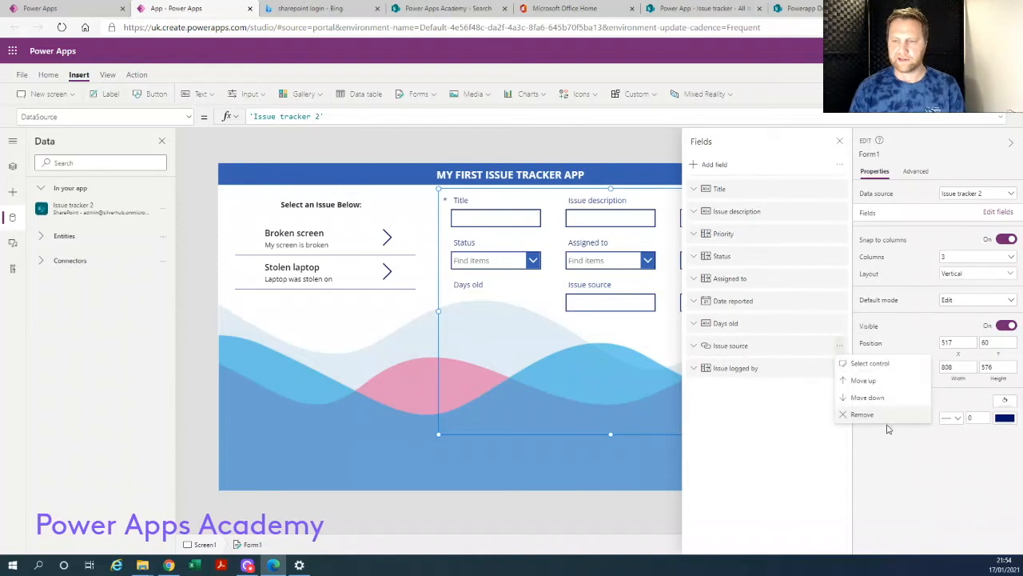
{"action": "left_click", "coordinate": [861, 414]}
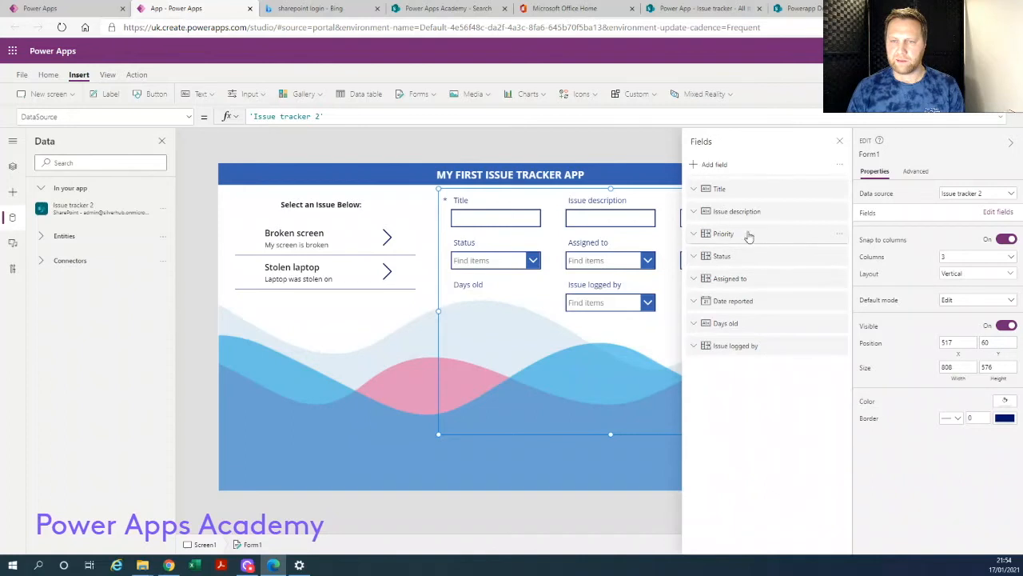
Reorder the form fields so Assigned to, Status and Priority follow Issue description, and close the field list
{"action": "left_click_drag", "start_coordinate": [762, 258], "coordinate": [758, 233]}
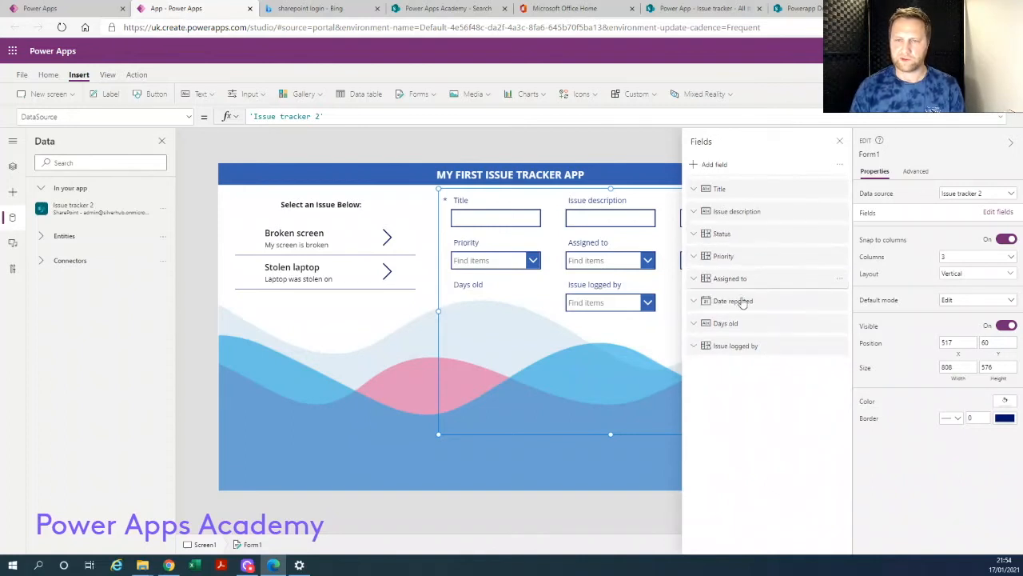
{"action": "left_click_drag", "start_coordinate": [751, 284], "coordinate": [754, 232]}
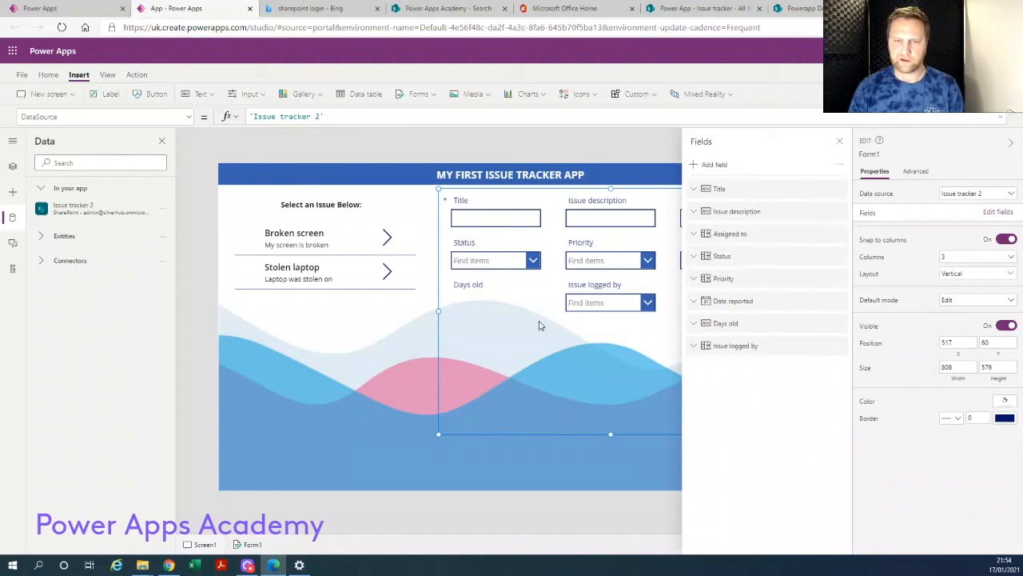
{"action": "left_click", "coordinate": [840, 143]}
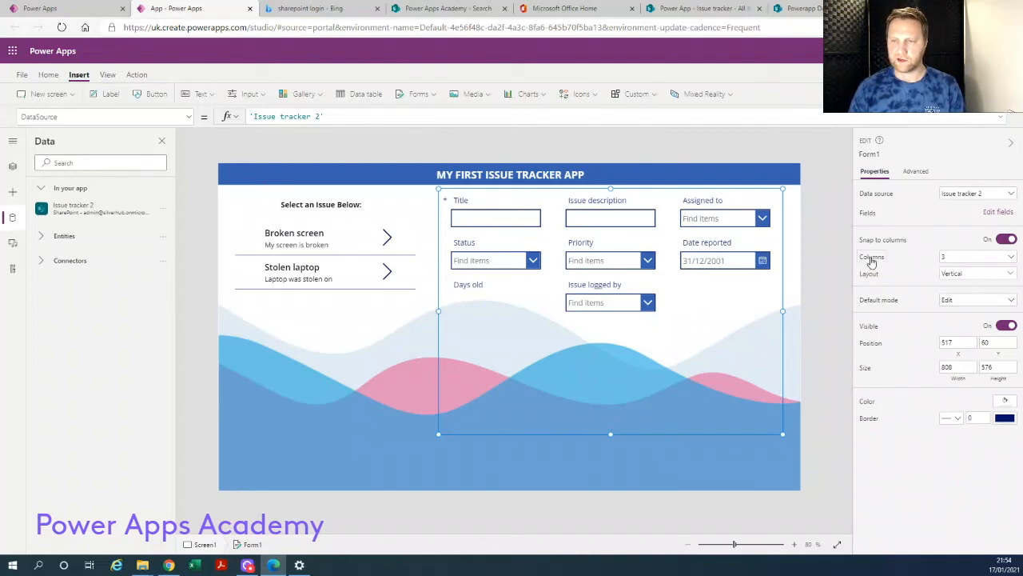
Give the form 2 columns and a Horizontal layout, and shrink it to about 355 high at about Y 104
{"action": "left_click", "coordinate": [1011, 258]}
{"action": "left_click", "coordinate": [988, 290]}
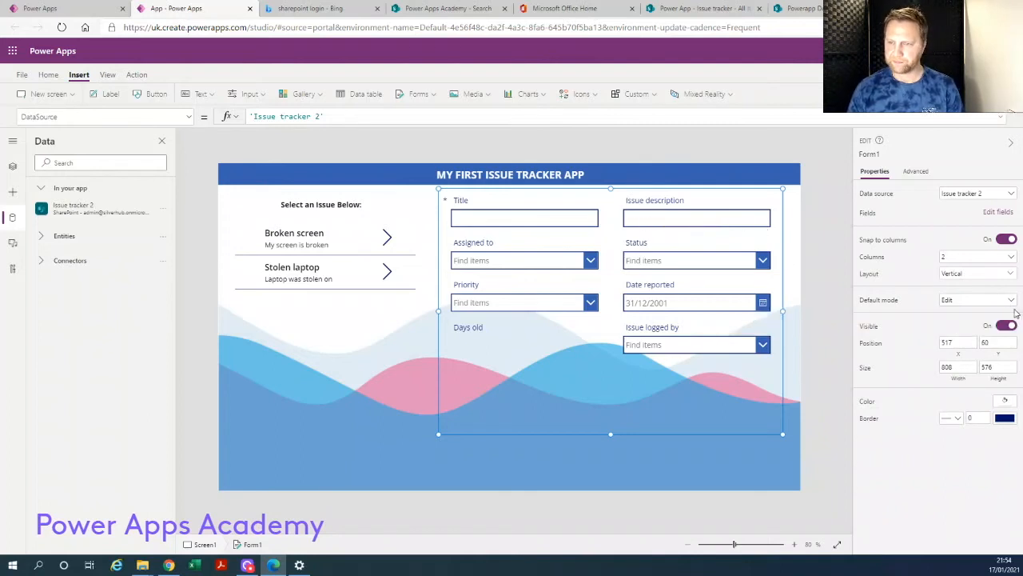
{"action": "left_click", "coordinate": [1009, 277]}
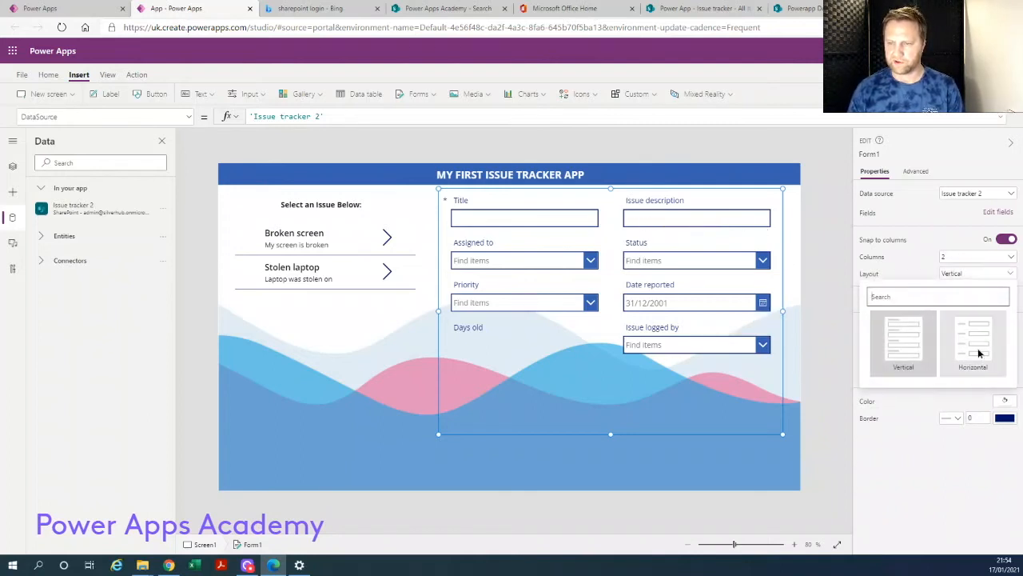
{"action": "left_click", "coordinate": [982, 353]}
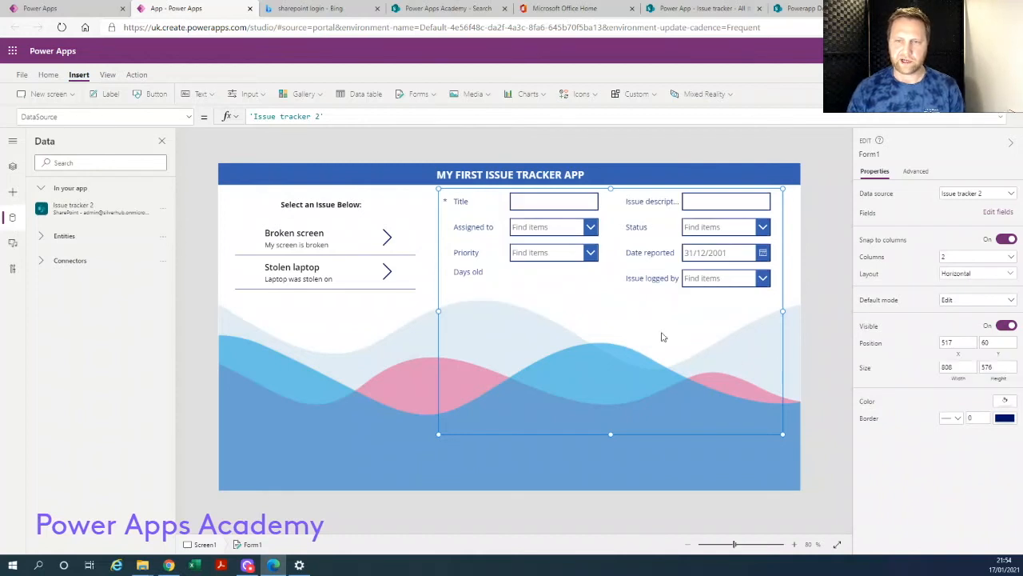
{"action": "left_click_drag", "start_coordinate": [615, 413], "coordinate": [616, 358]}
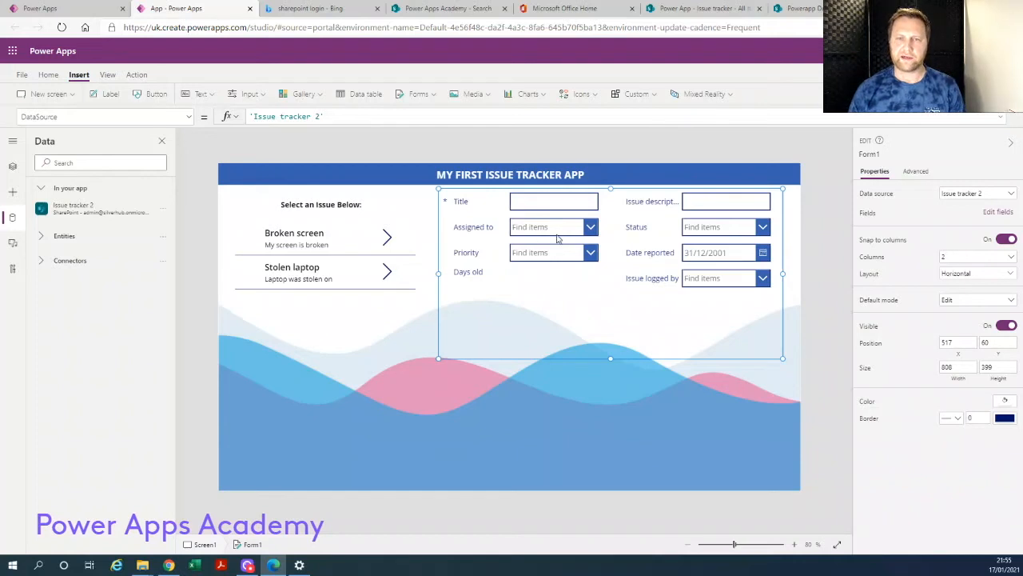
{"action": "left_click_drag", "start_coordinate": [610, 194], "coordinate": [612, 208]}
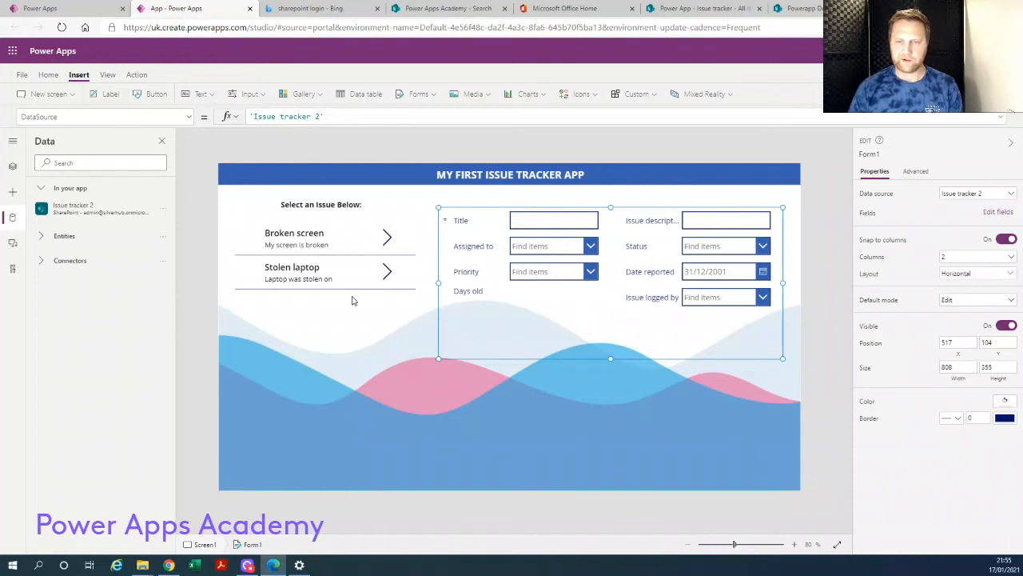
Insert a button just below the edit form at about X 753, Y 459 and size it to about 394 by 80
{"action": "left_click", "coordinate": [146, 99]}
{"action": "left_click_drag", "start_coordinate": [296, 191], "coordinate": [714, 391]}
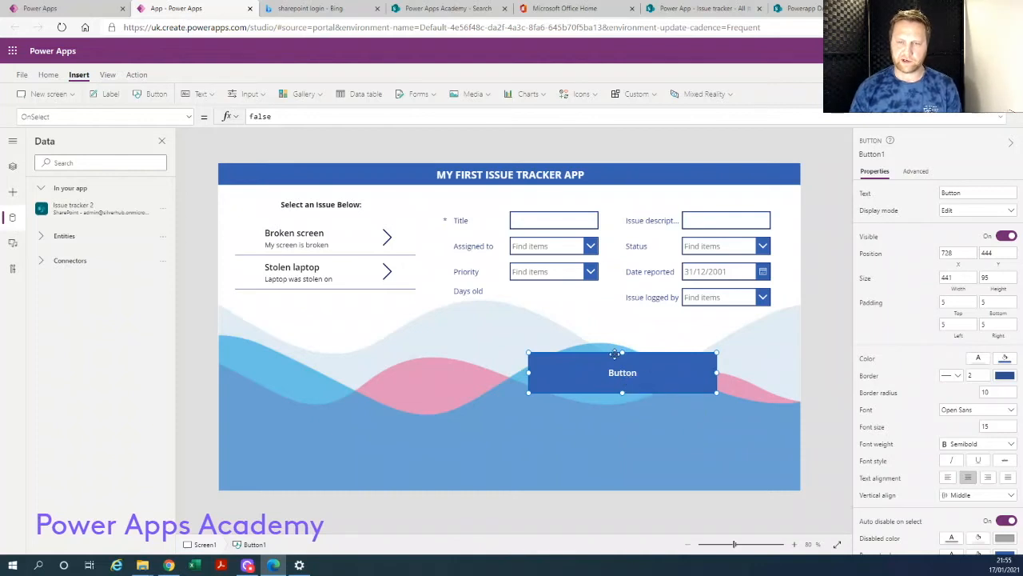
{"action": "left_click_drag", "start_coordinate": [623, 352], "coordinate": [623, 359]}
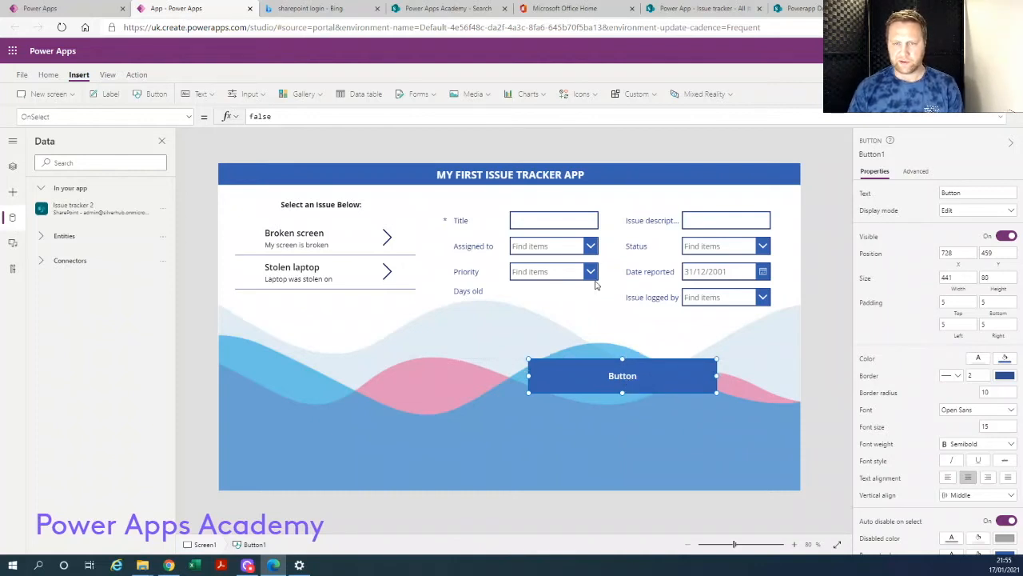
{"action": "left_click_drag", "start_coordinate": [717, 375], "coordinate": [708, 375]}
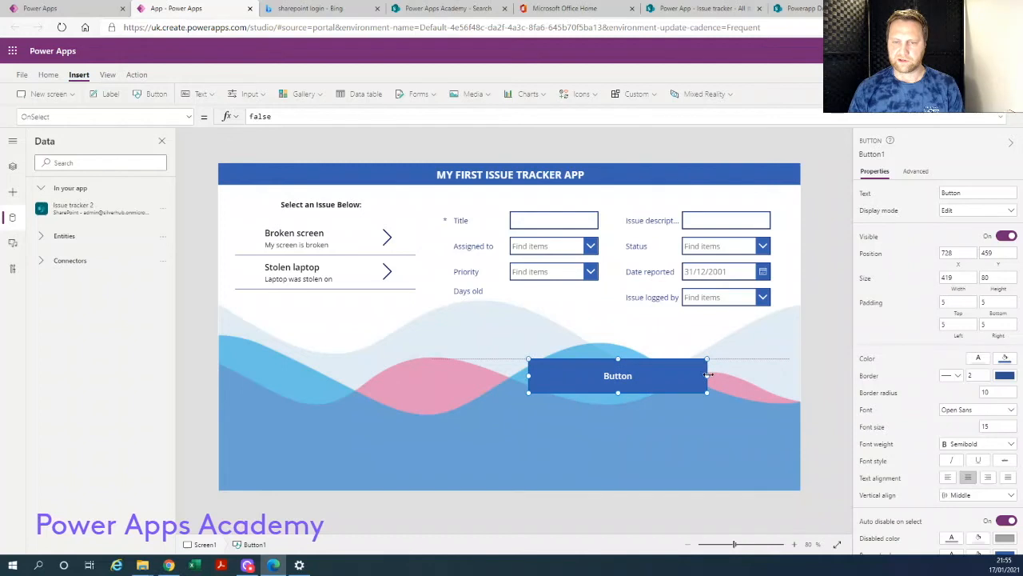
{"action": "left_click_drag", "start_coordinate": [527, 375], "coordinate": [538, 376]}
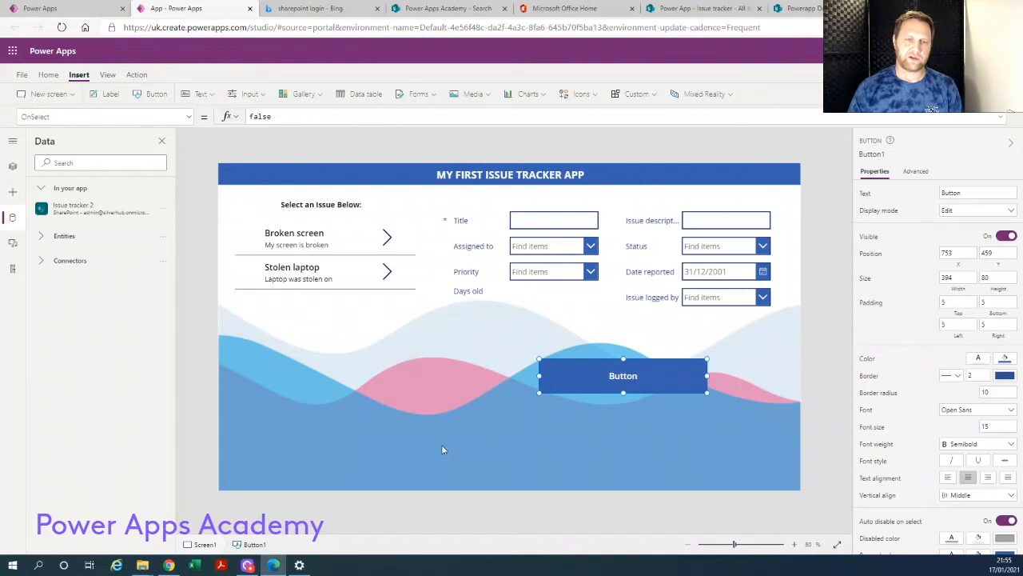
{"action": "left_click", "coordinate": [387, 238]}
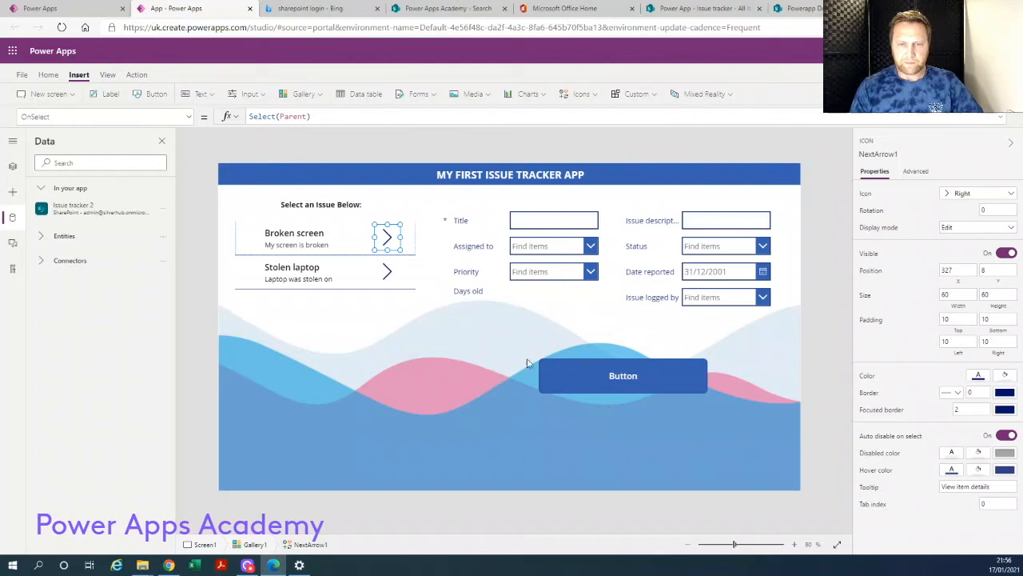
{"action": "left_click", "coordinate": [500, 317]}
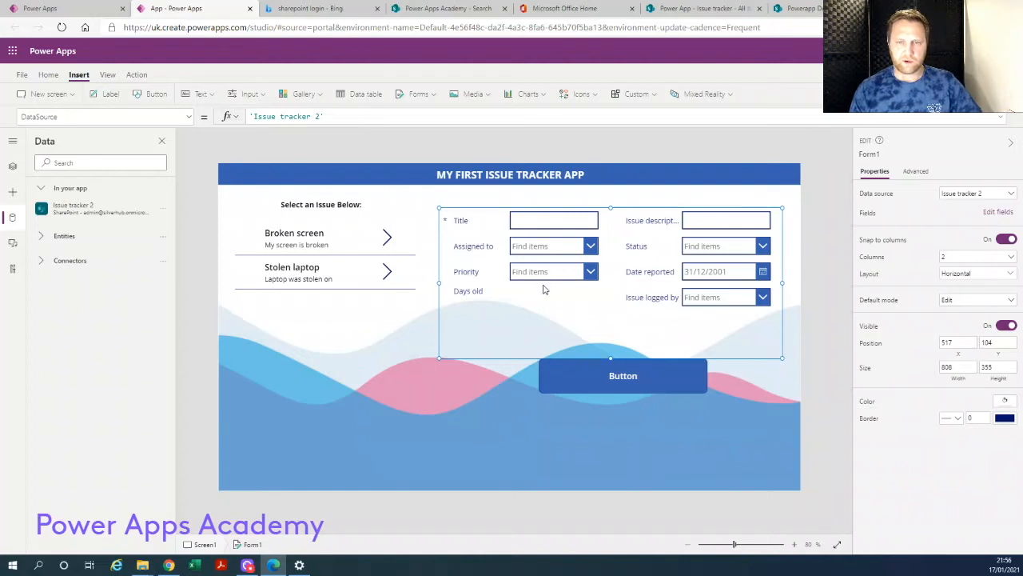
{"action": "left_click", "coordinate": [533, 224]}
{"action": "left_click", "coordinate": [536, 252]}
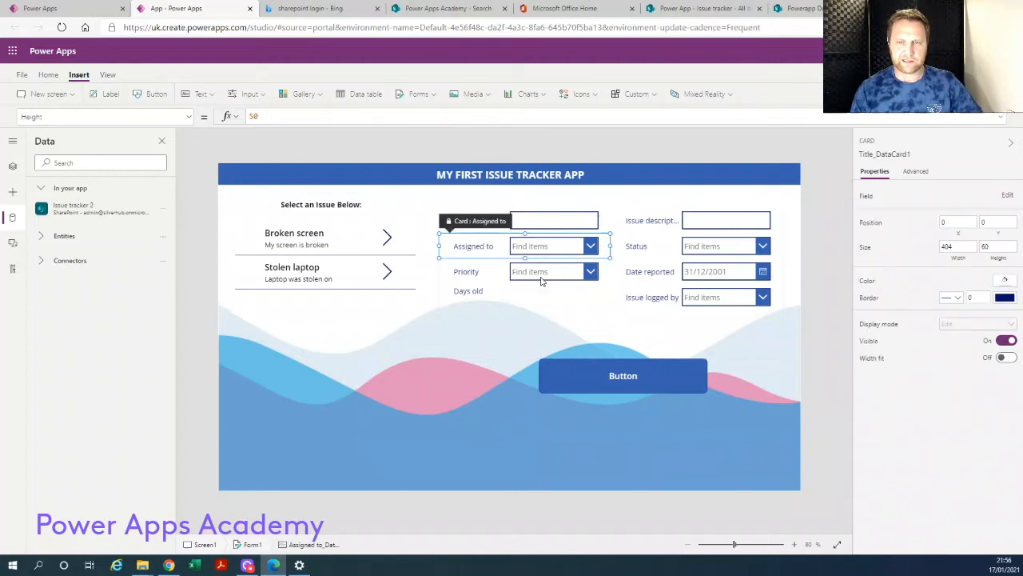
{"action": "left_click", "coordinate": [542, 273]}
{"action": "left_click", "coordinate": [710, 270]}
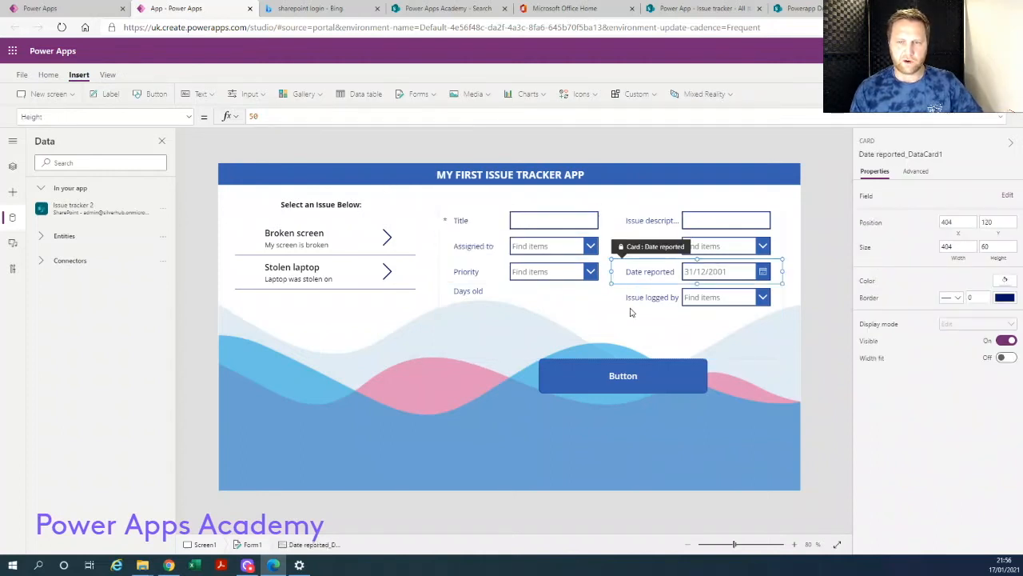
Select the whole edit form and show its Item property in the formula bar
{"action": "left_click", "coordinate": [507, 352]}
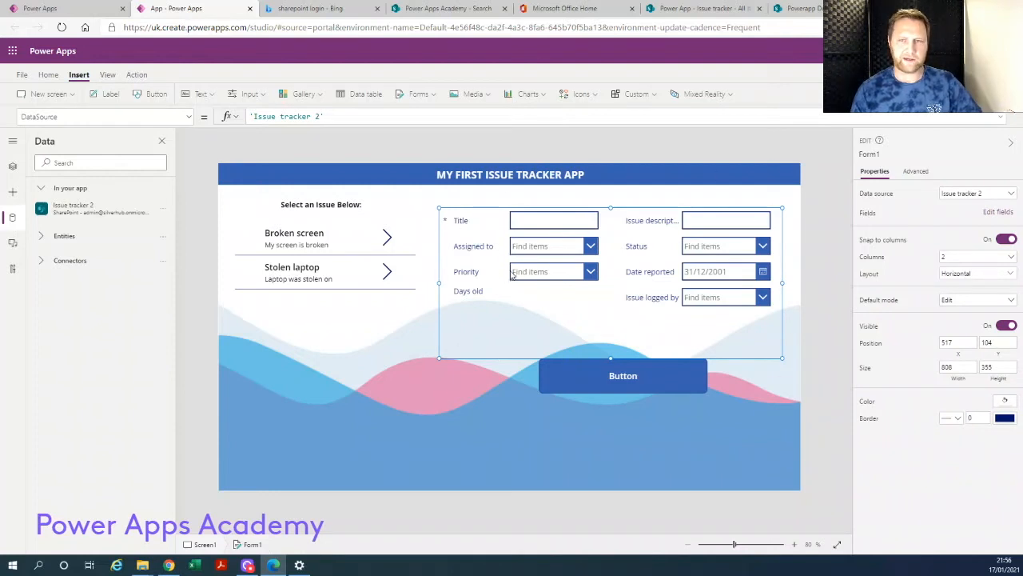
{"action": "left_click", "coordinate": [189, 118]}
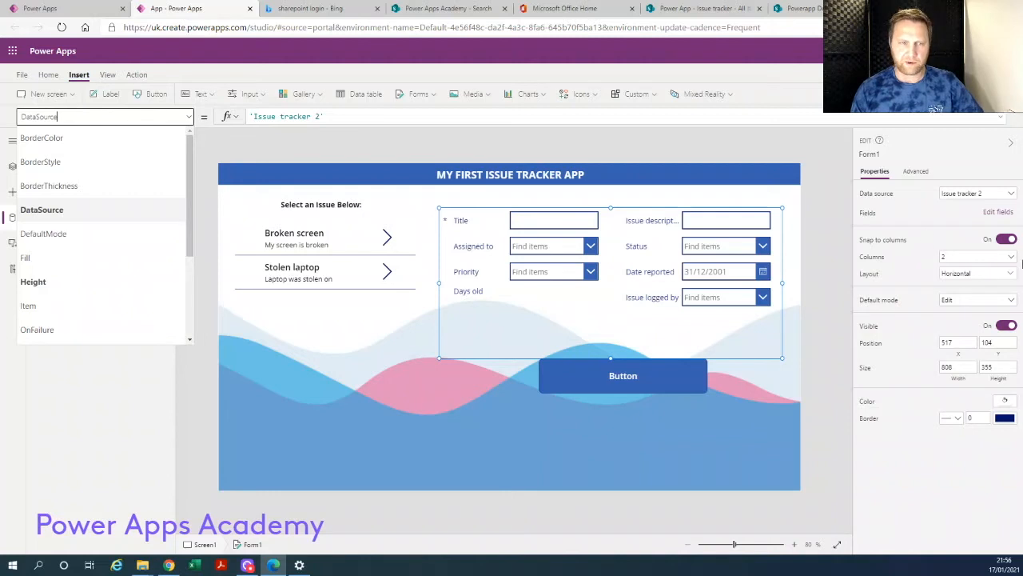
{"action": "scroll", "coordinate": [49, 253], "scroll_direction": "down", "scroll_amount": 2}
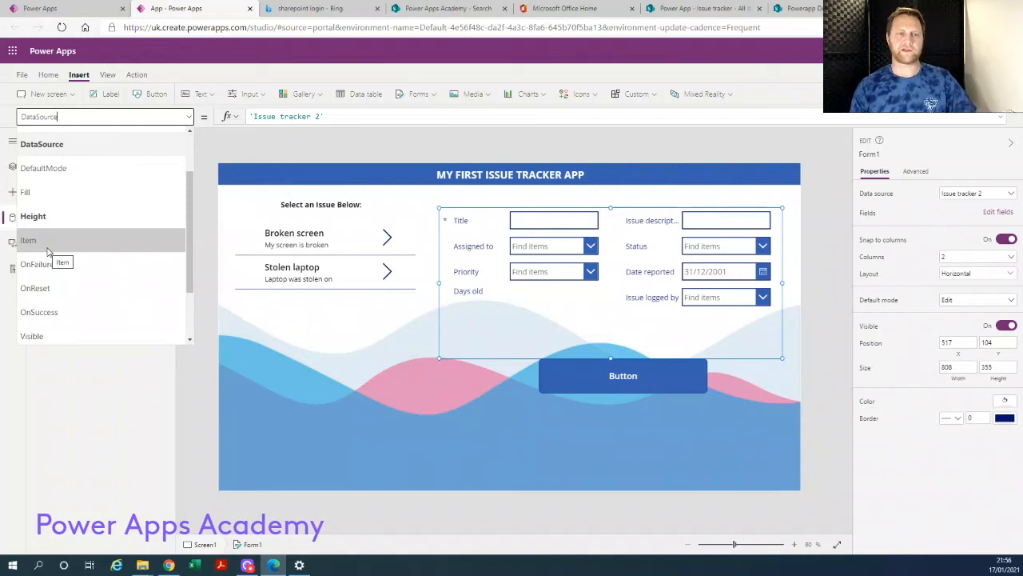
{"action": "left_click", "coordinate": [42, 247]}
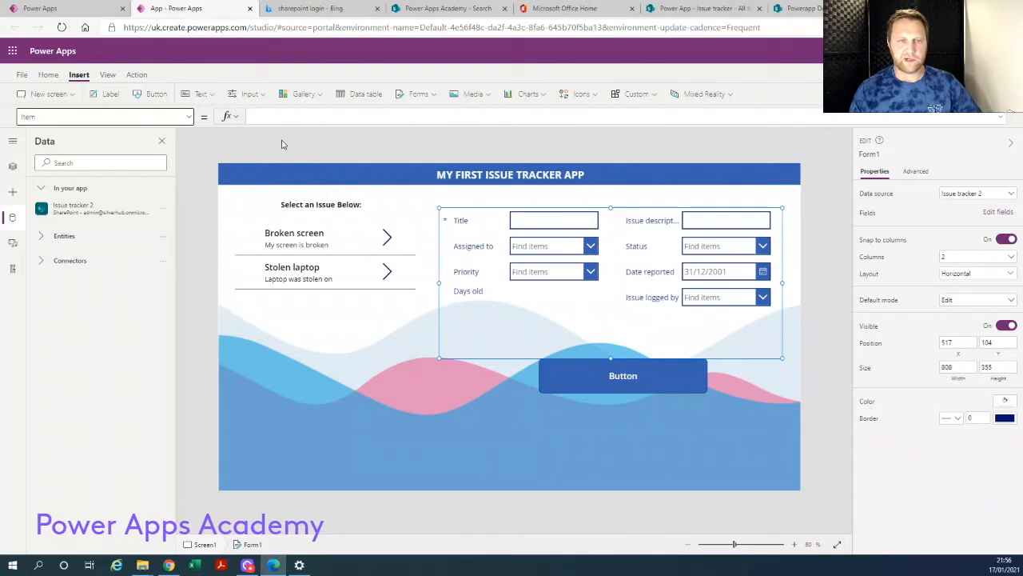
Show the control tree with Form1 collapsed, check the issue gallery's name, and reselect Form1
{"action": "left_click", "coordinate": [12, 167]}
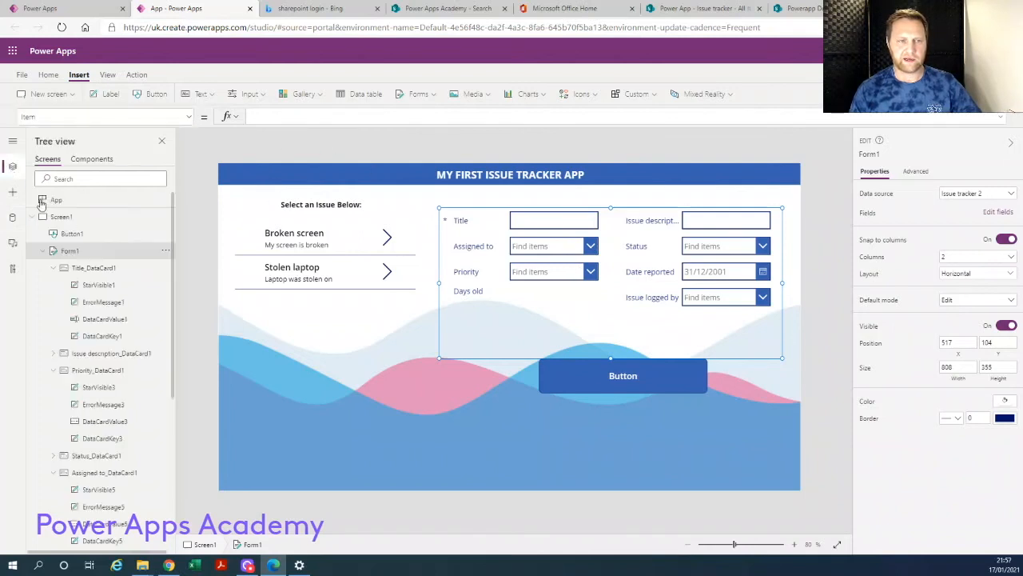
{"action": "left_click", "coordinate": [44, 251]}
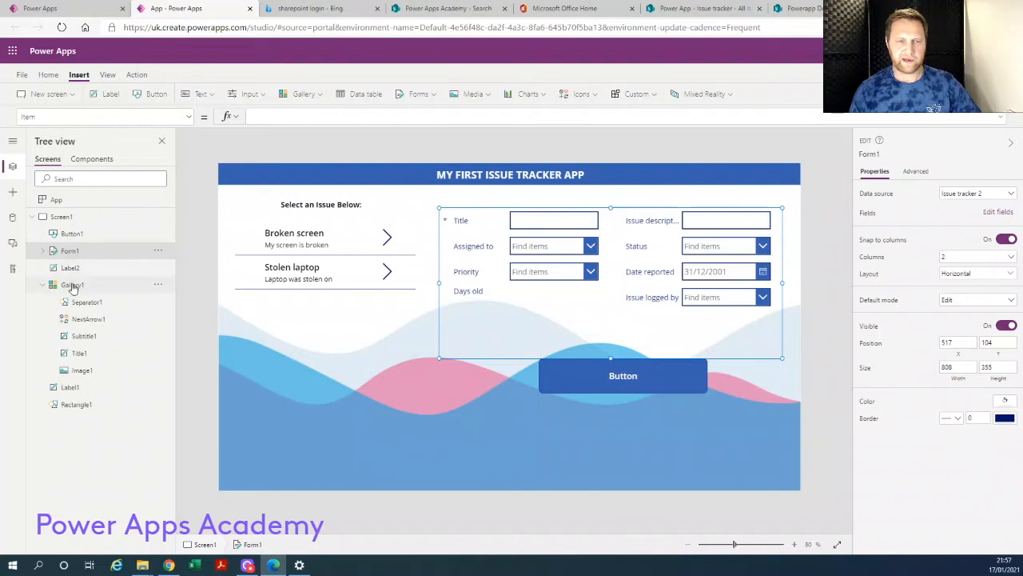
{"action": "left_click", "coordinate": [72, 287]}
{"action": "left_click", "coordinate": [74, 254]}
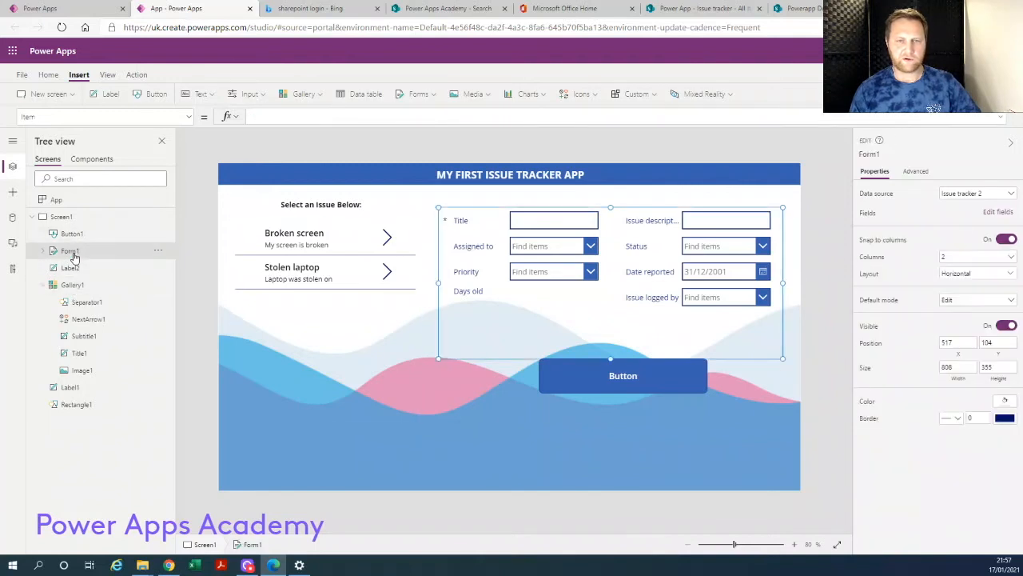
{"action": "left_click", "coordinate": [76, 288]}
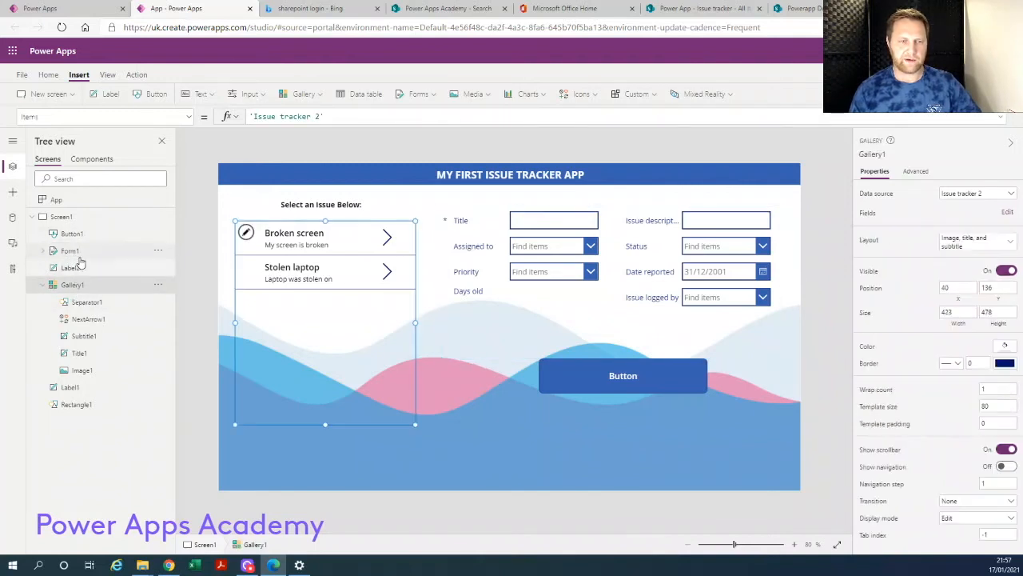
{"action": "left_click", "coordinate": [75, 252]}
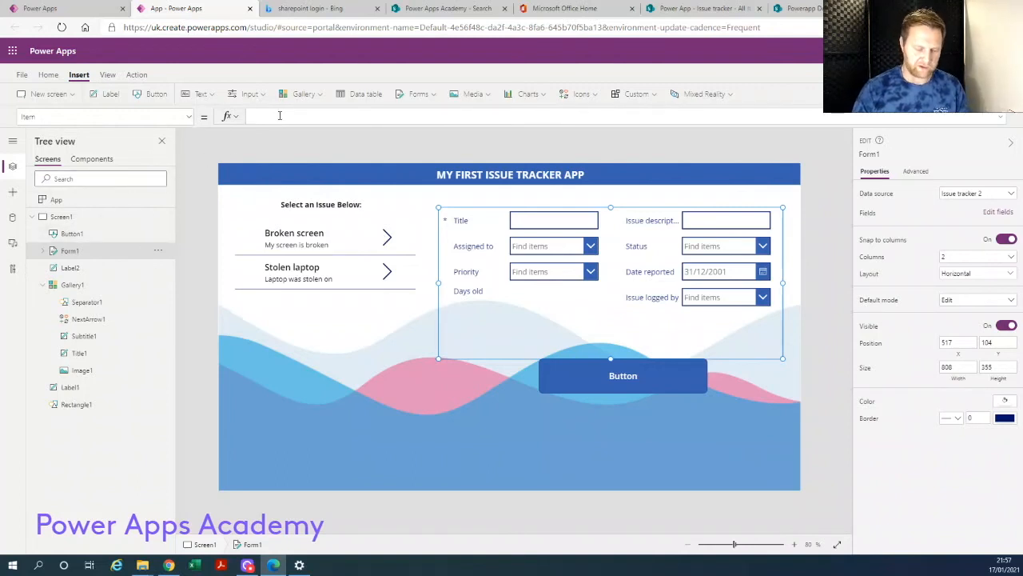
{"action": "type", "text": "sel"}
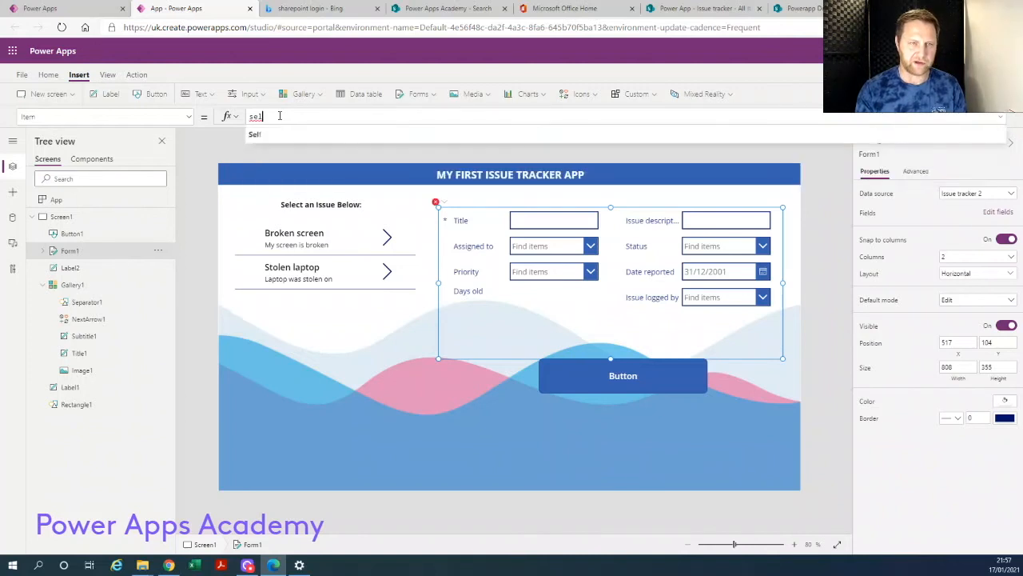
{"action": "key", "text": "BackSpace"}
{"action": "key", "text": "BackSpace"}
{"action": "key", "text": "BackSpace"}
{"action": "type", "text": "se"}
{"action": "key", "text": "BackSpace"}
{"action": "key", "text": "BackSpace"}
Set the edit form's Item property to Gallery1.Selected and test it by selecting the Stolen laptop and Broken screen issues
{"action": "type", "text": "gallery"}
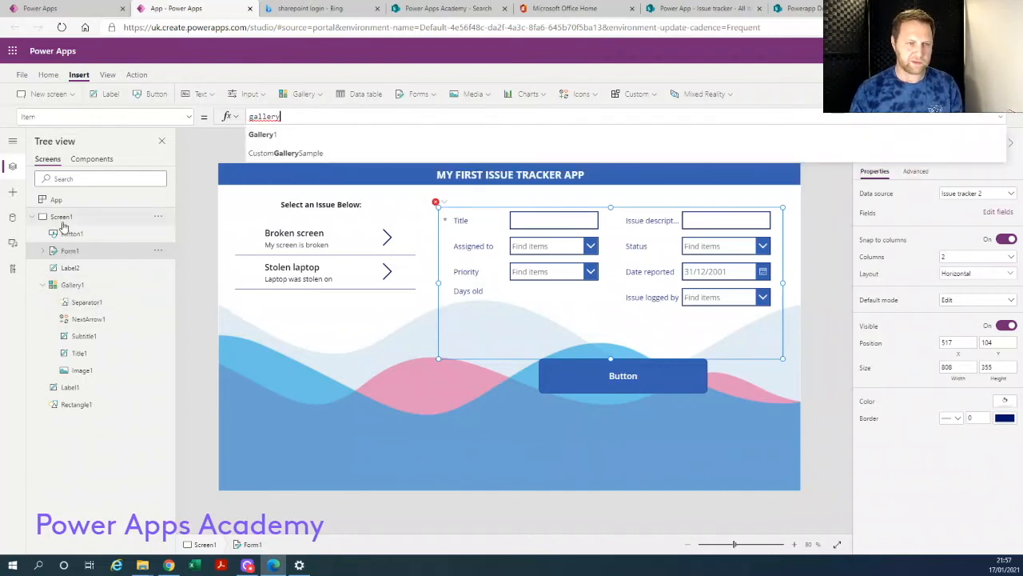
{"action": "left_click", "coordinate": [270, 139]}
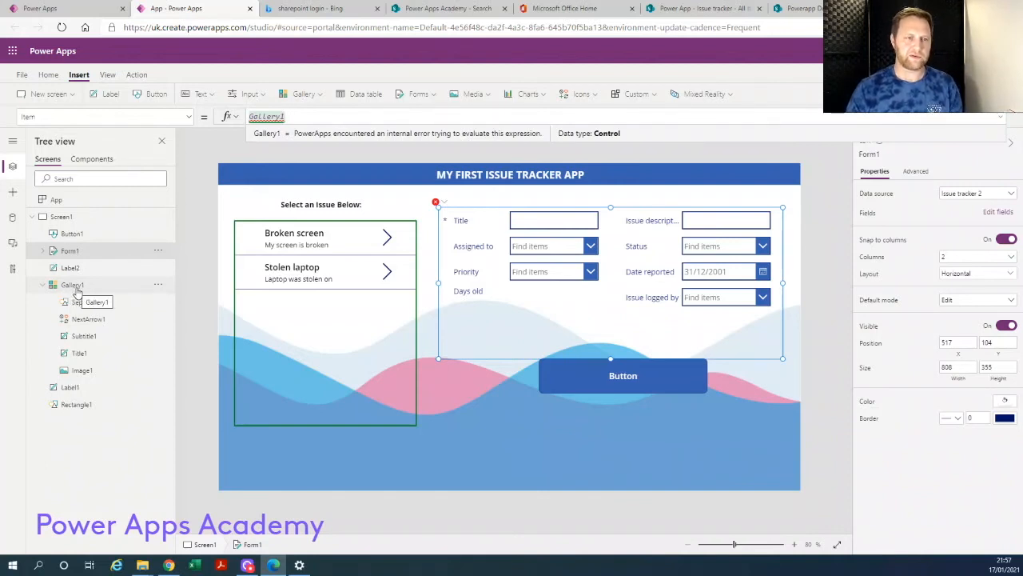
{"action": "left_click", "coordinate": [298, 117]}
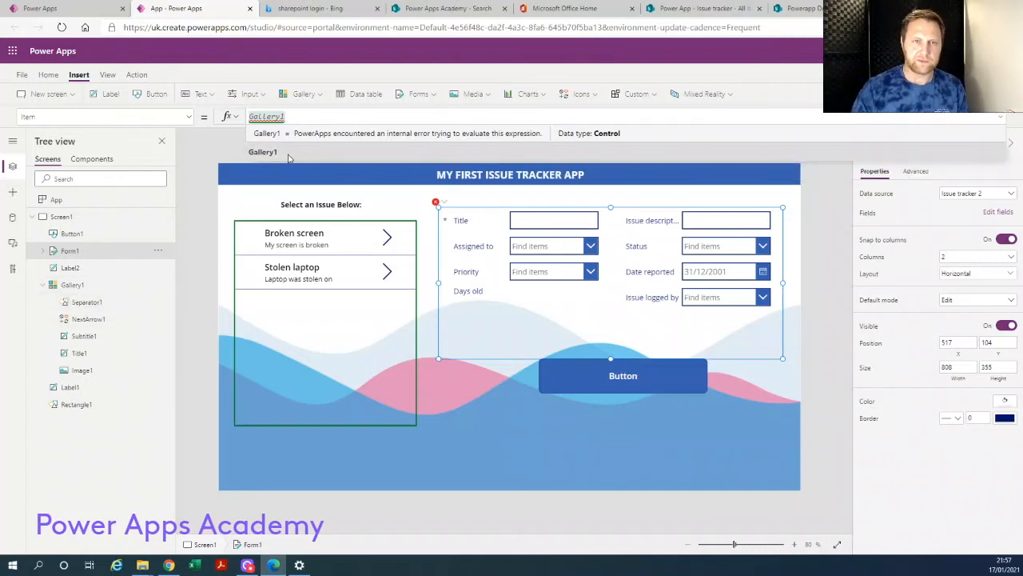
{"action": "type", "text": "."}
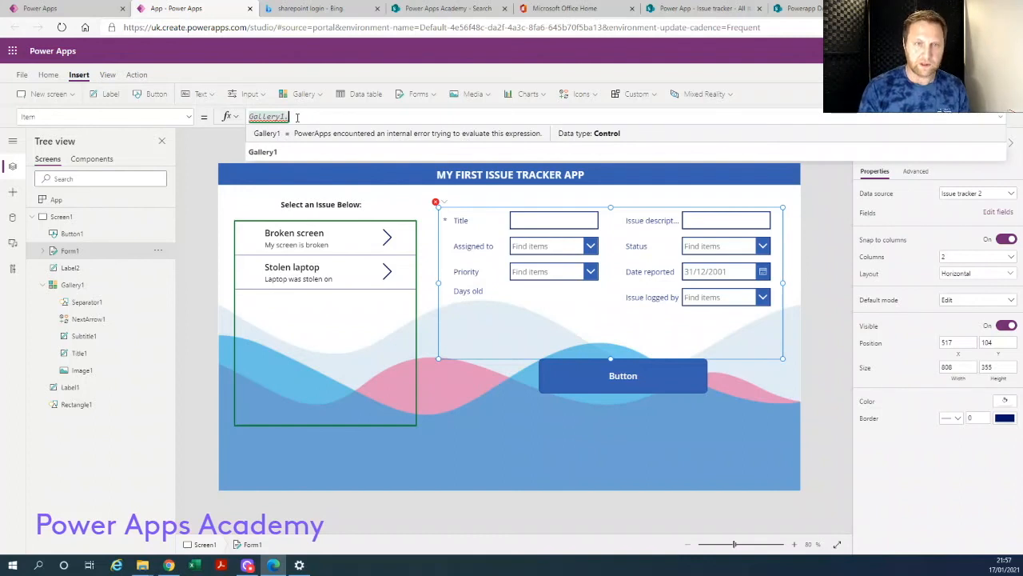
{"action": "type", "text": "sele"}
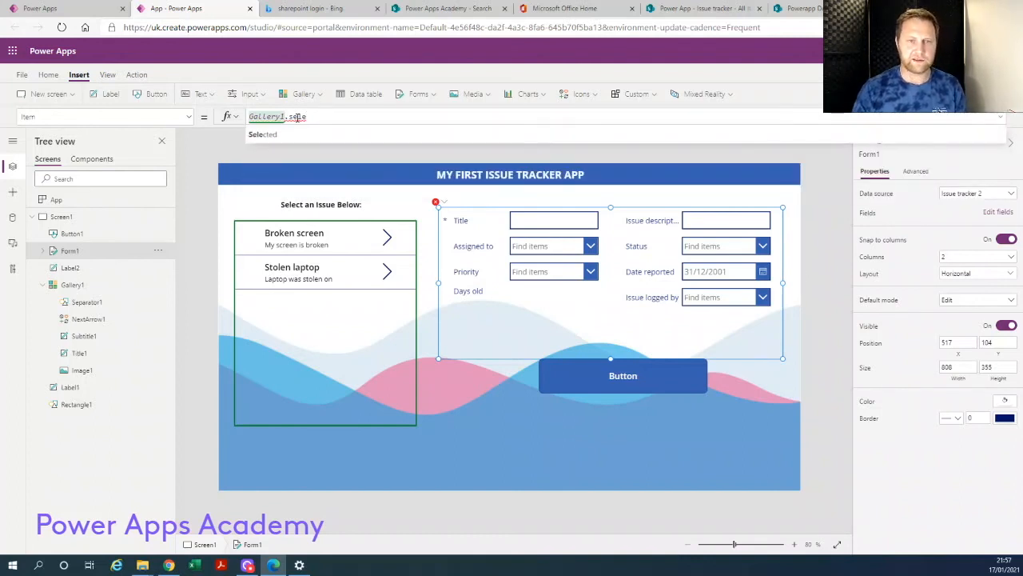
{"action": "left_click", "coordinate": [267, 134]}
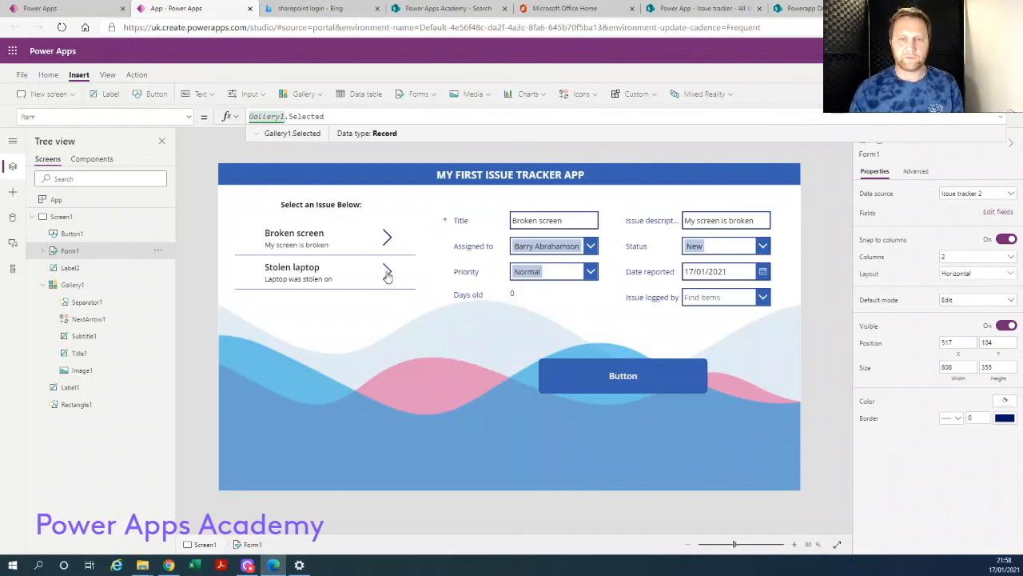
{"action": "left_click", "coordinate": [388, 274], "text": "alt"}
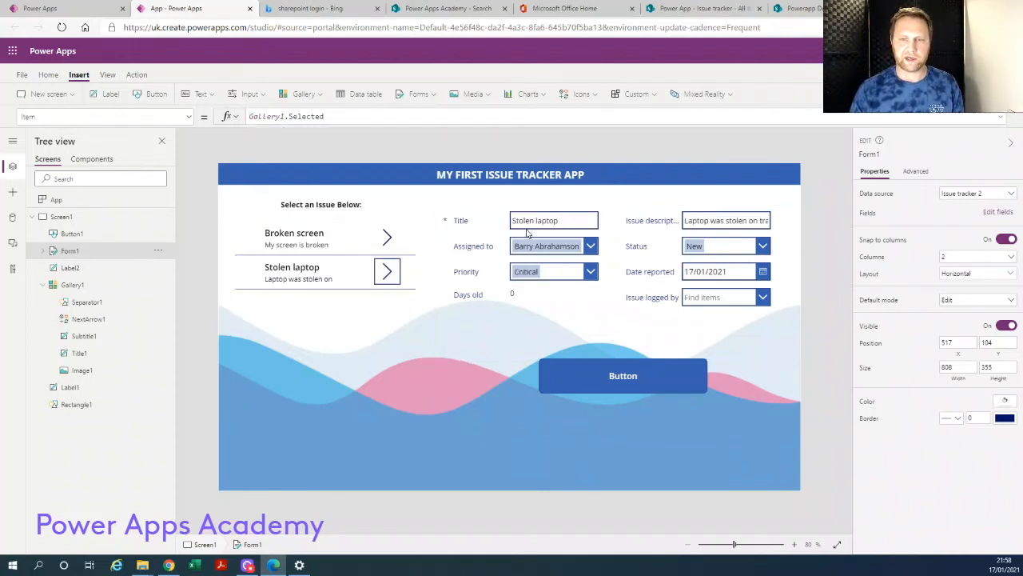
{"action": "left_click", "coordinate": [385, 238], "text": "alt"}
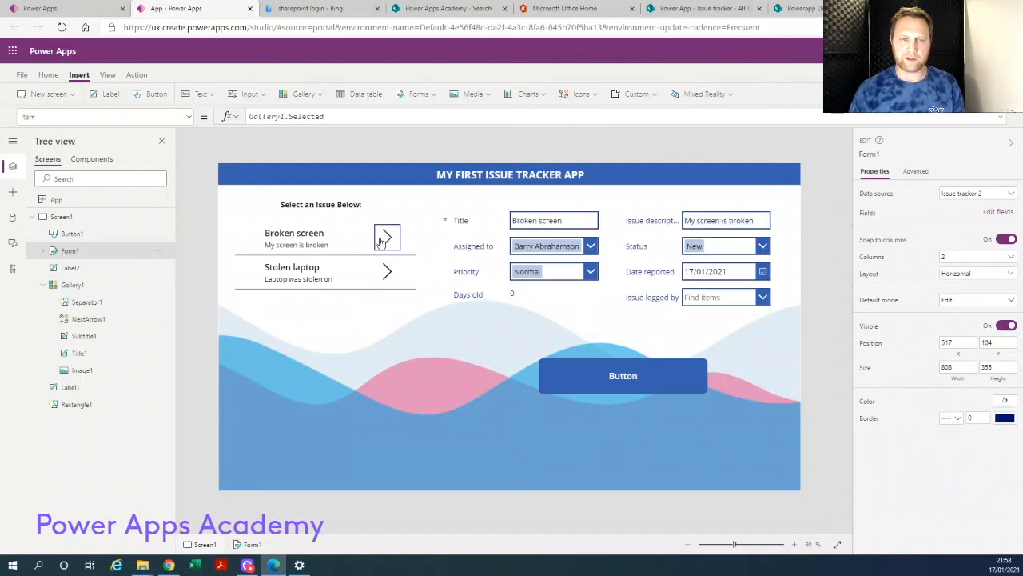
Shrink the edit form's height to about 301 and move the button below it to about X 684, Y 456
{"action": "left_click", "coordinate": [603, 308]}
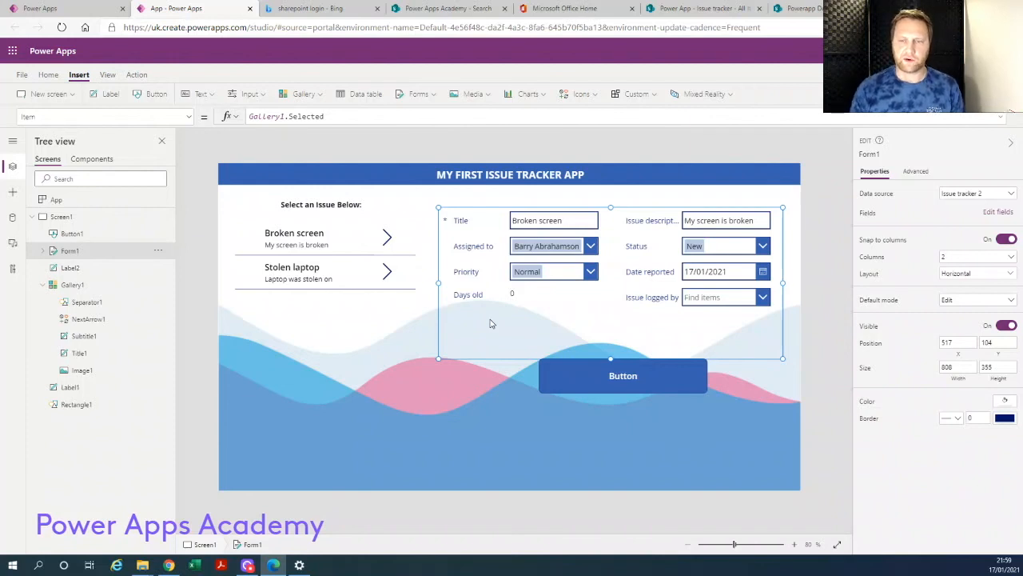
{"action": "left_click_drag", "start_coordinate": [610, 357], "coordinate": [610, 336]}
{"action": "left_click_drag", "start_coordinate": [617, 379], "coordinate": [587, 378]}
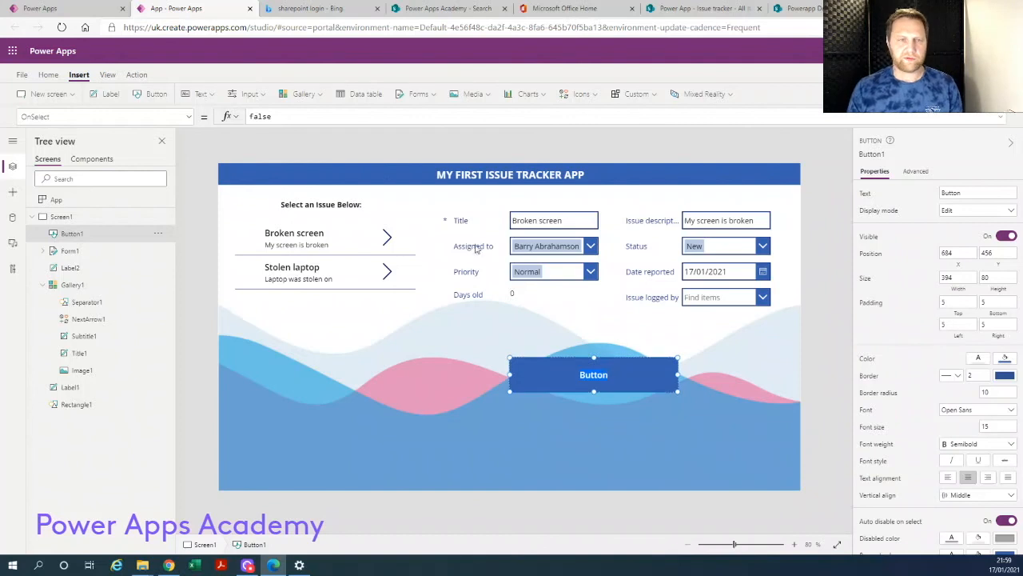
Replace the button's OnSelect formula with SubmitForm(Form1)
{"action": "left_click", "coordinate": [277, 116]}
{"action": "left_click_drag", "start_coordinate": [277, 117], "coordinate": [242, 118]}
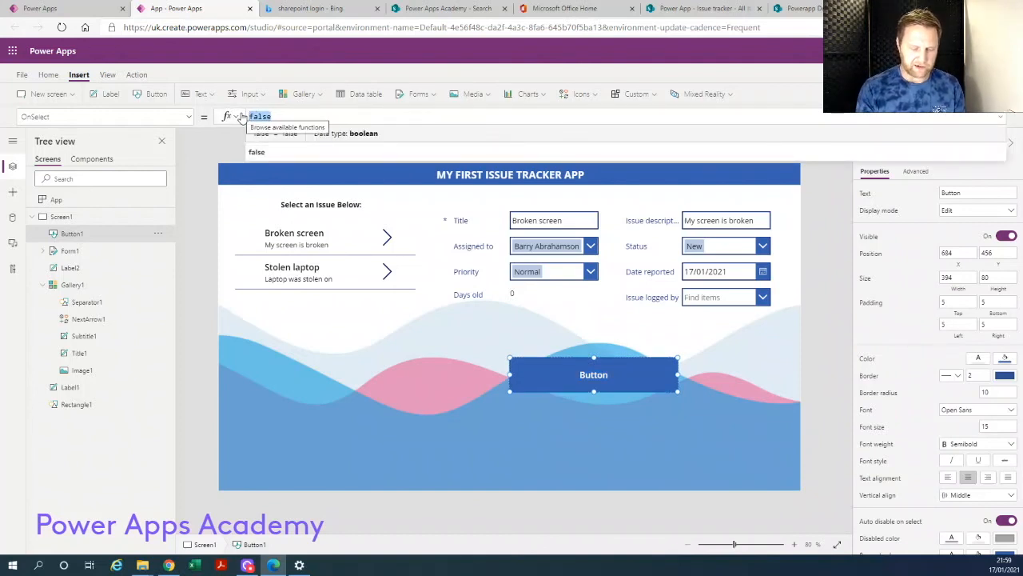
{"action": "type", "text": "submi"}
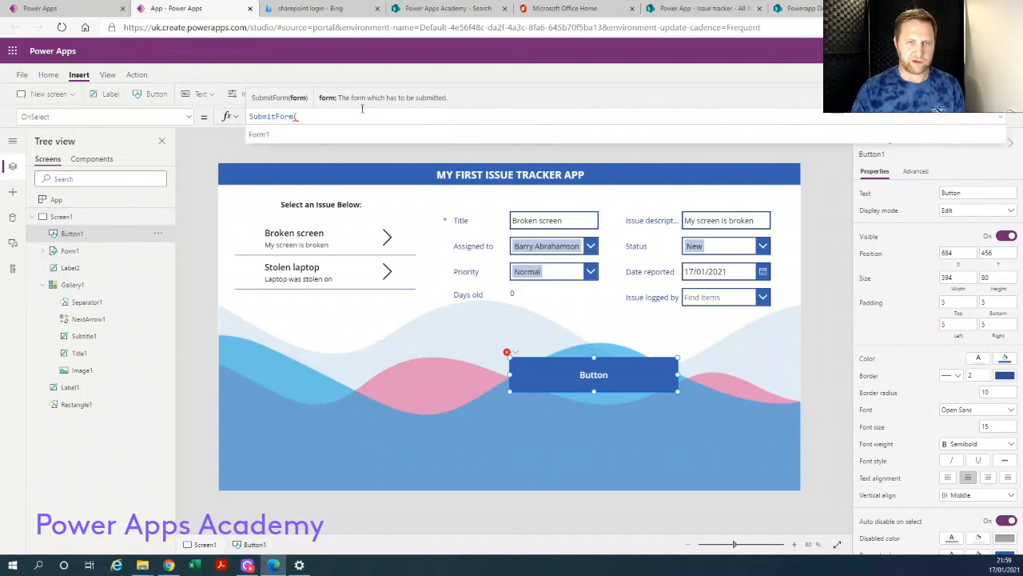
{"action": "type", "text": "orm"}
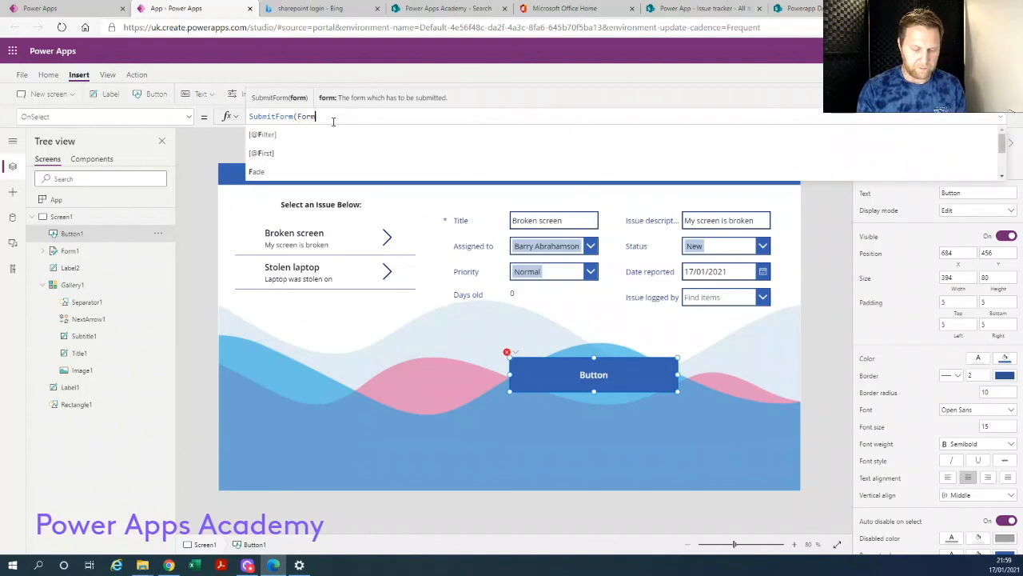
{"action": "type", "text": "1)"}
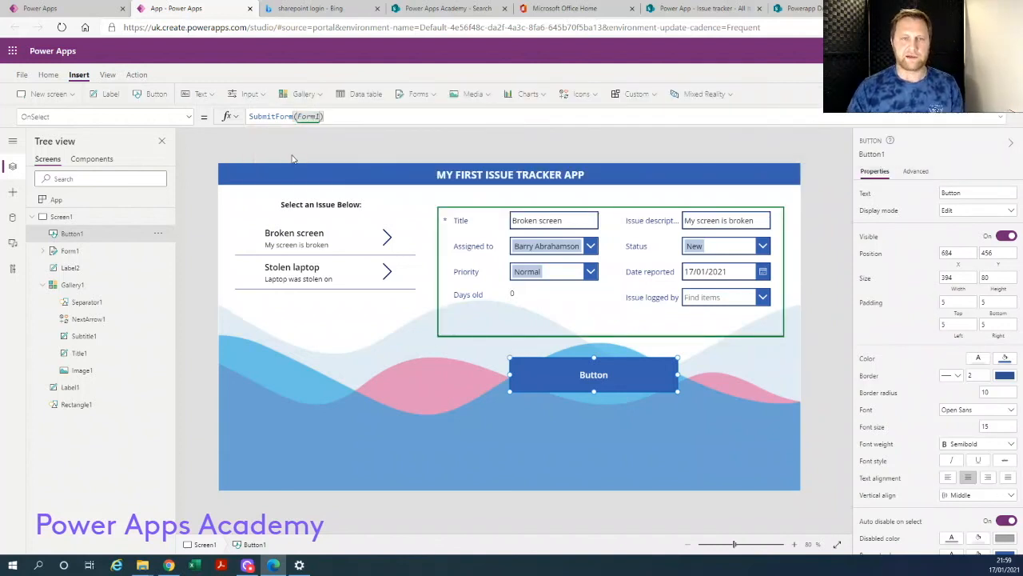
{"action": "left_click", "coordinate": [420, 418]}
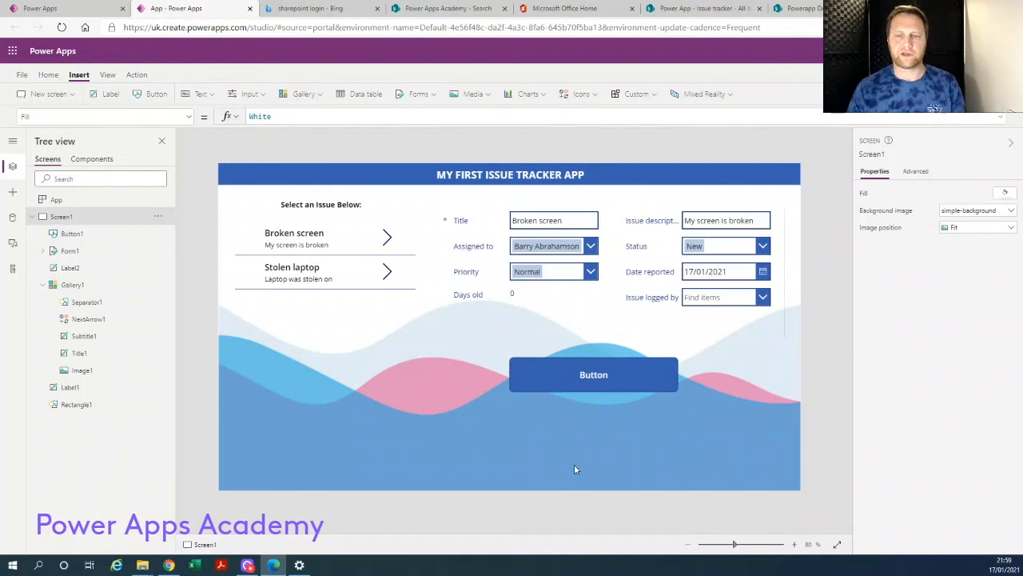
Rename the issue gallery as gallery_IssueSelect and check the gallery reference in the edit form's Item formula
{"action": "right_click", "coordinate": [72, 286]}
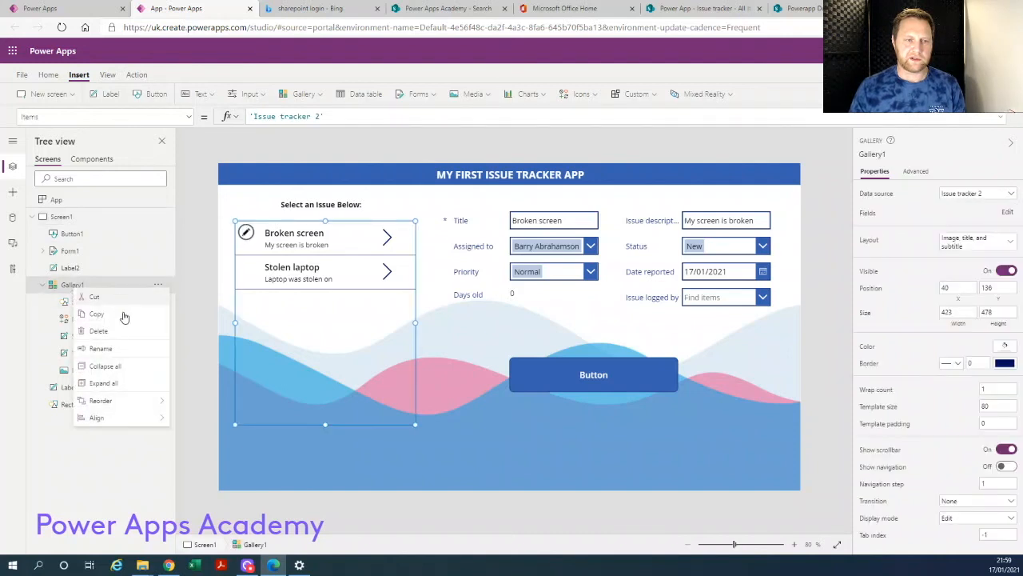
{"action": "left_click", "coordinate": [103, 350]}
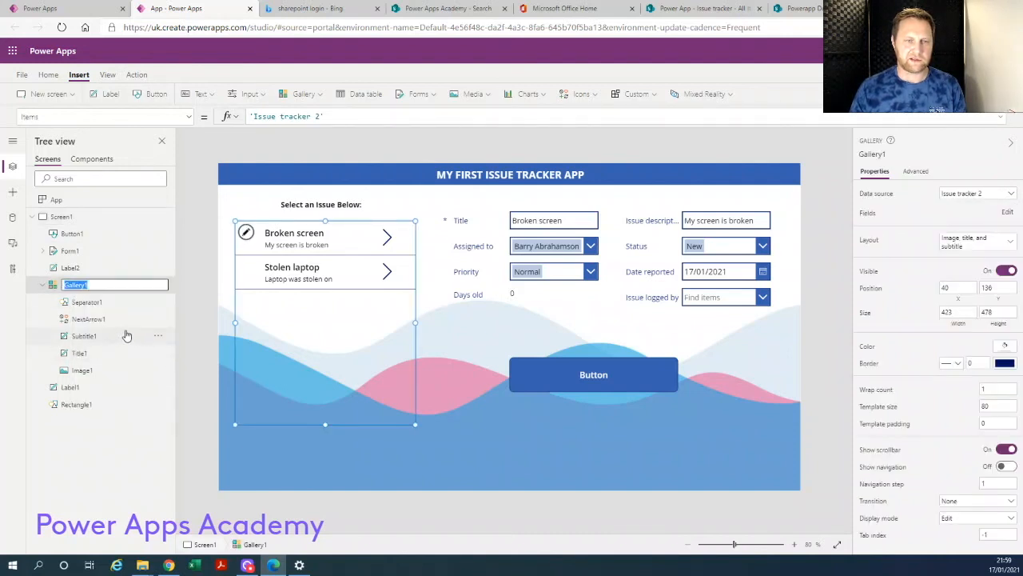
{"action": "type", "text": "IssueSelect"}
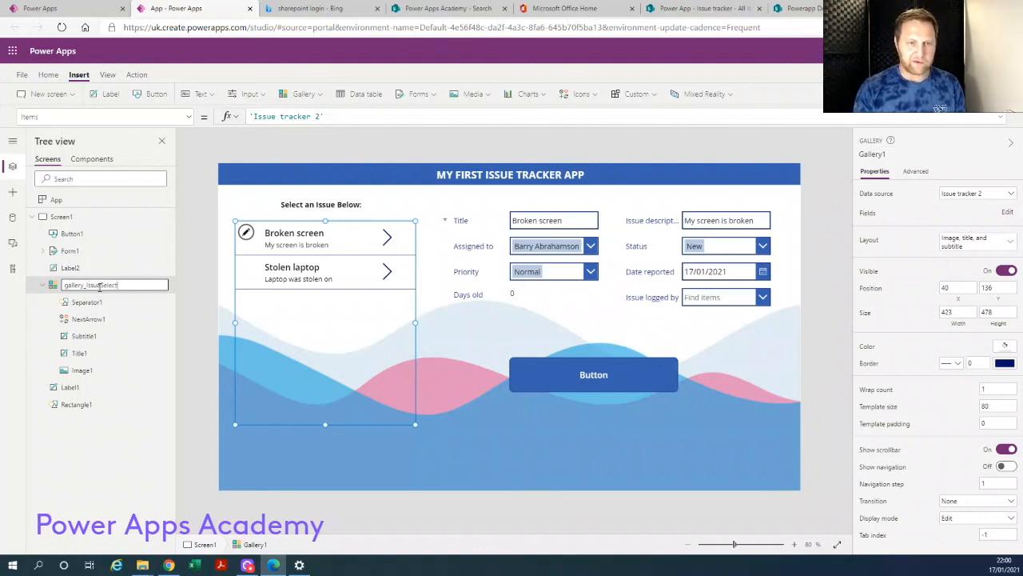
{"action": "left_click", "coordinate": [125, 505]}
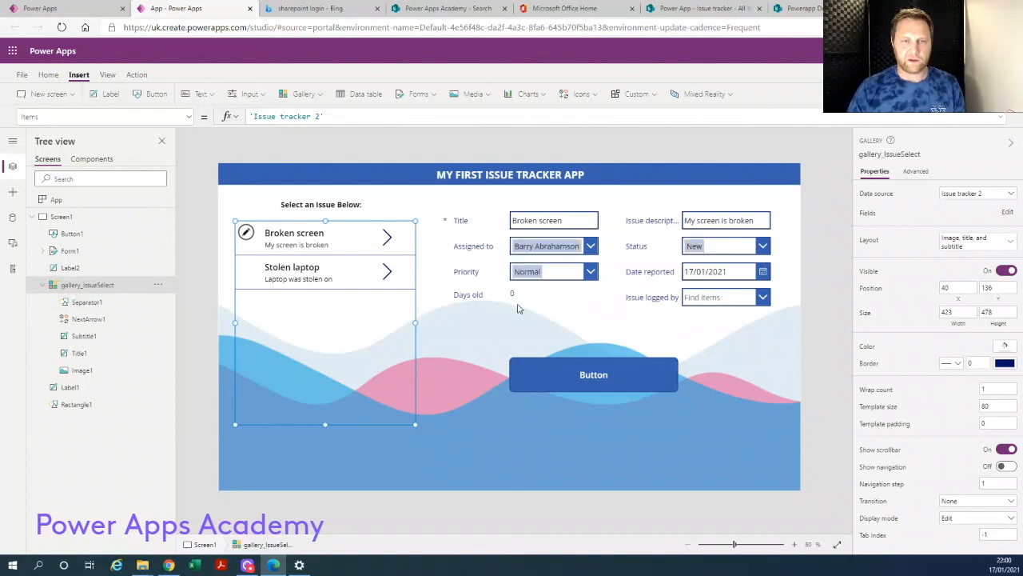
{"action": "left_click", "coordinate": [464, 333]}
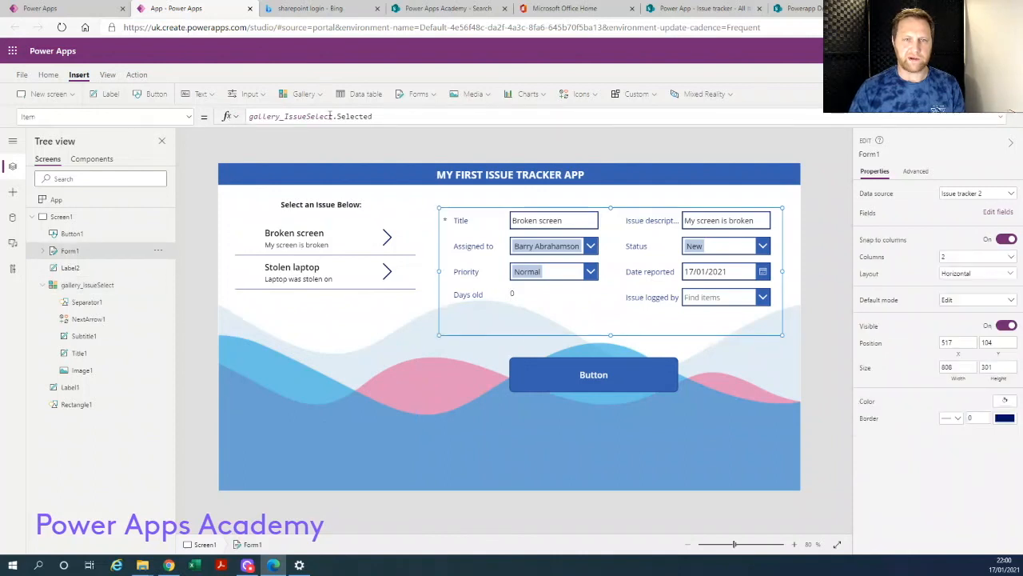
Rename Form1 as frm_IssueDetails and check the form reference in the button's OnSelect formula
{"action": "left_click", "coordinate": [69, 268]}
{"action": "right_click", "coordinate": [71, 267]}
{"action": "right_click", "coordinate": [70, 251]}
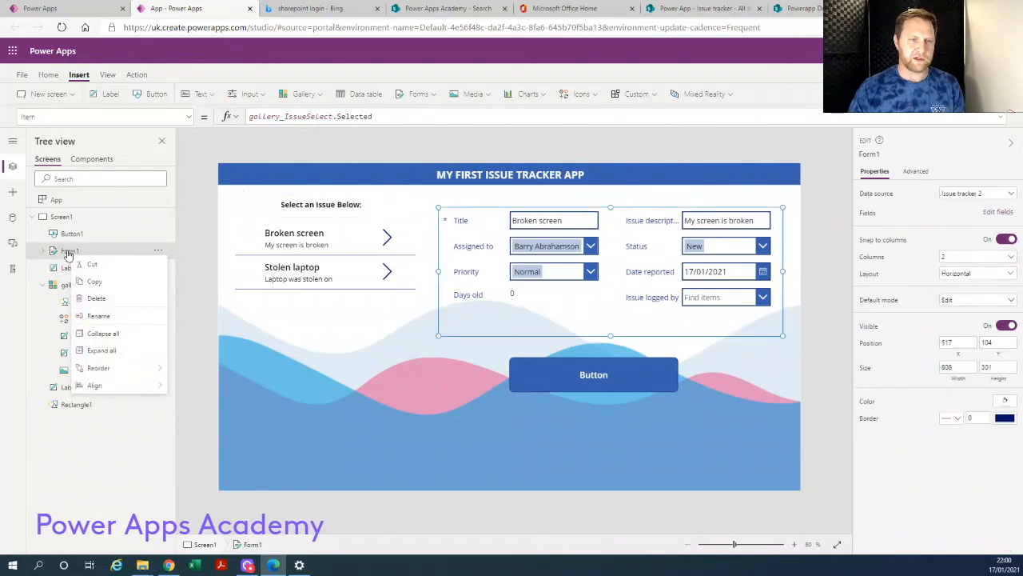
{"action": "left_click", "coordinate": [67, 251]}
{"action": "right_click", "coordinate": [74, 252]}
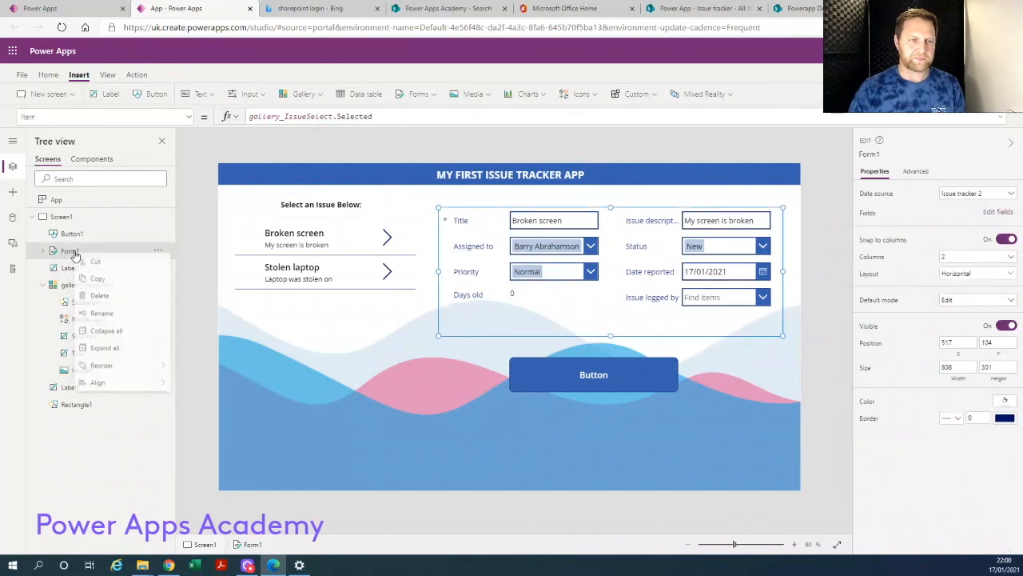
{"action": "left_click", "coordinate": [116, 314]}
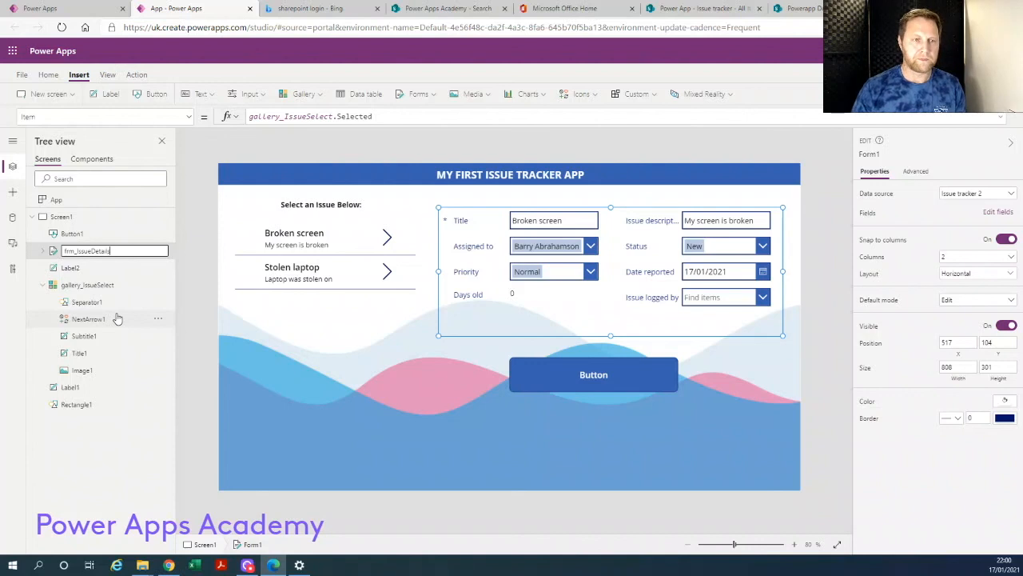
{"action": "left_click", "coordinate": [107, 496]}
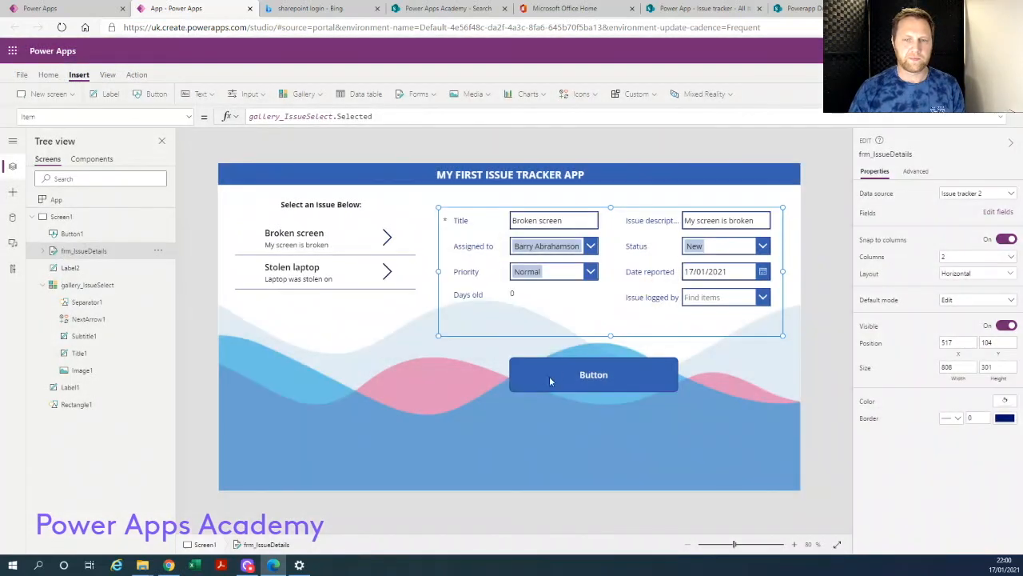
{"action": "left_click", "coordinate": [550, 380]}
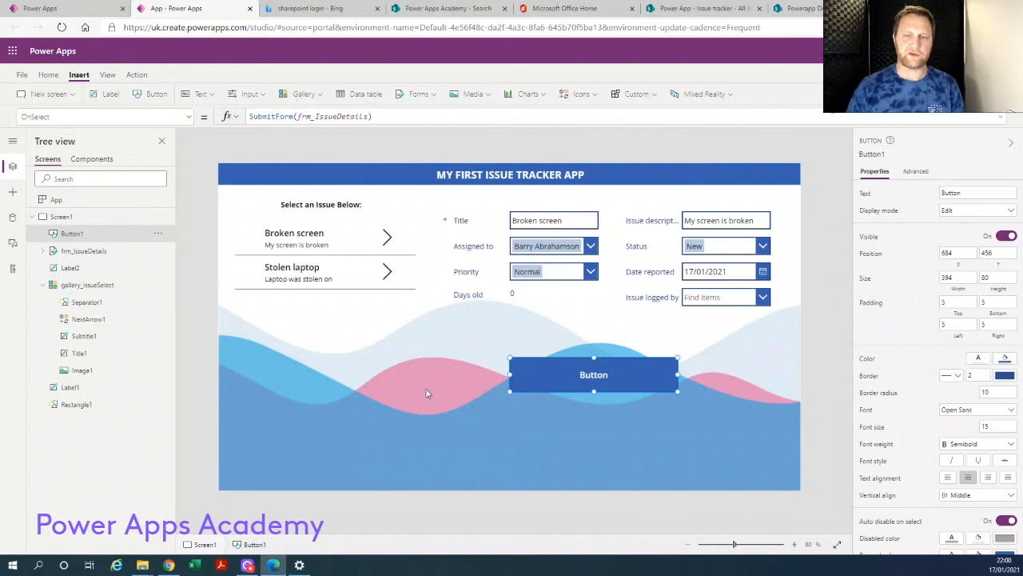
{"action": "left_click", "coordinate": [360, 431]}
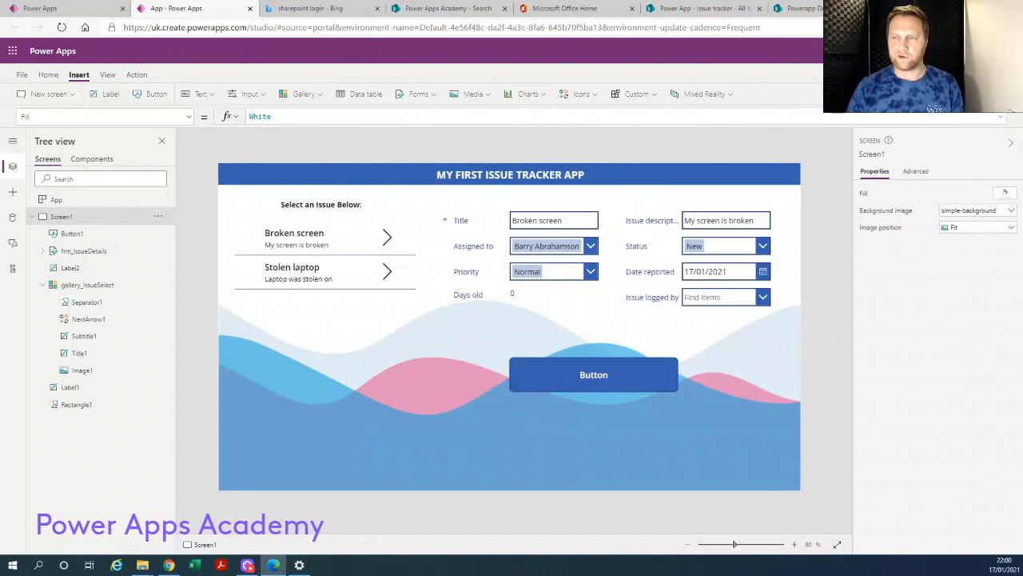
Preview the app and select the Broken screen issue, followed by the Stolen laptop issue
{"action": "left_click", "coordinate": [962, 74]}
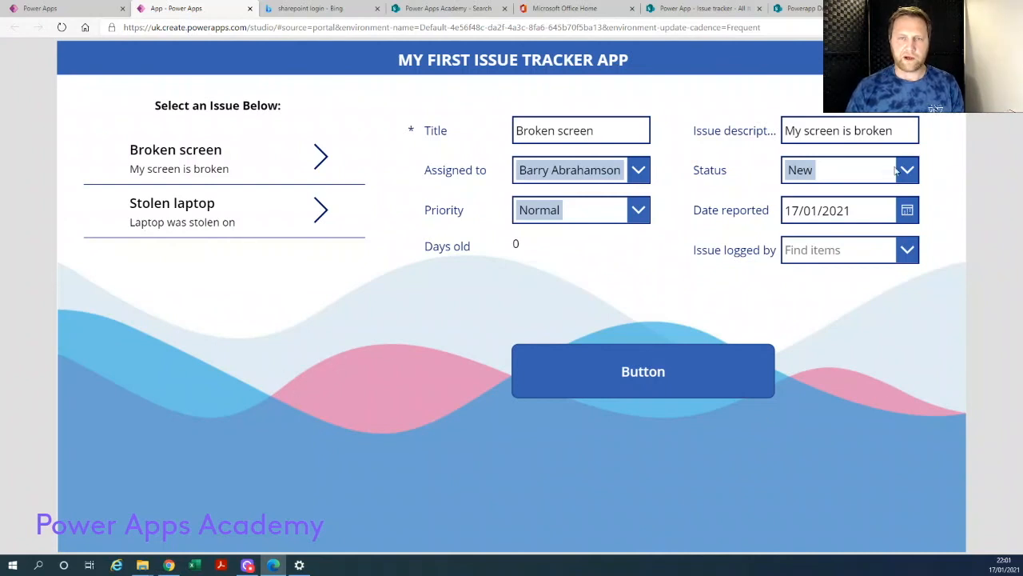
{"action": "left_click", "coordinate": [319, 163]}
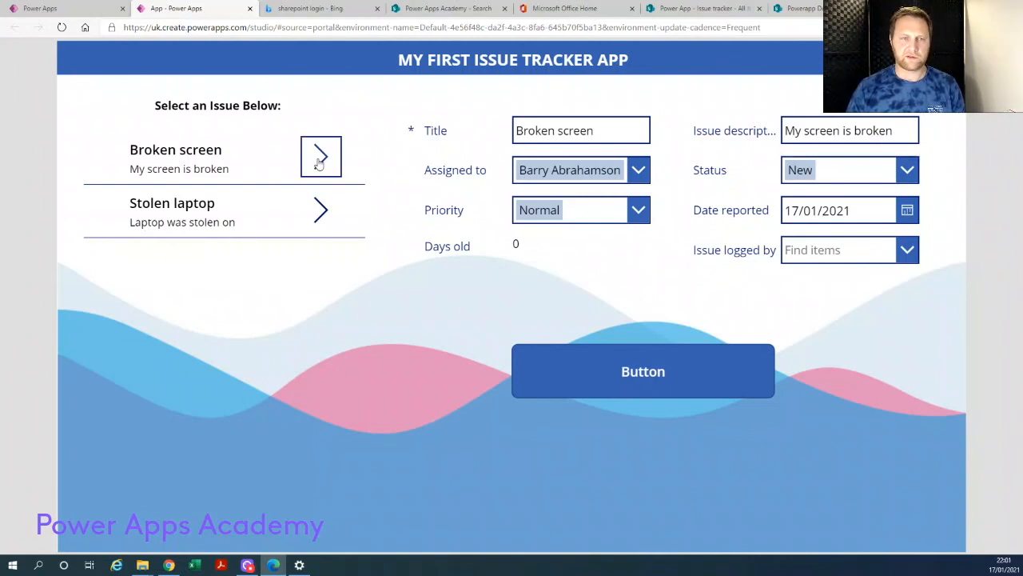
{"action": "left_click", "coordinate": [320, 209]}
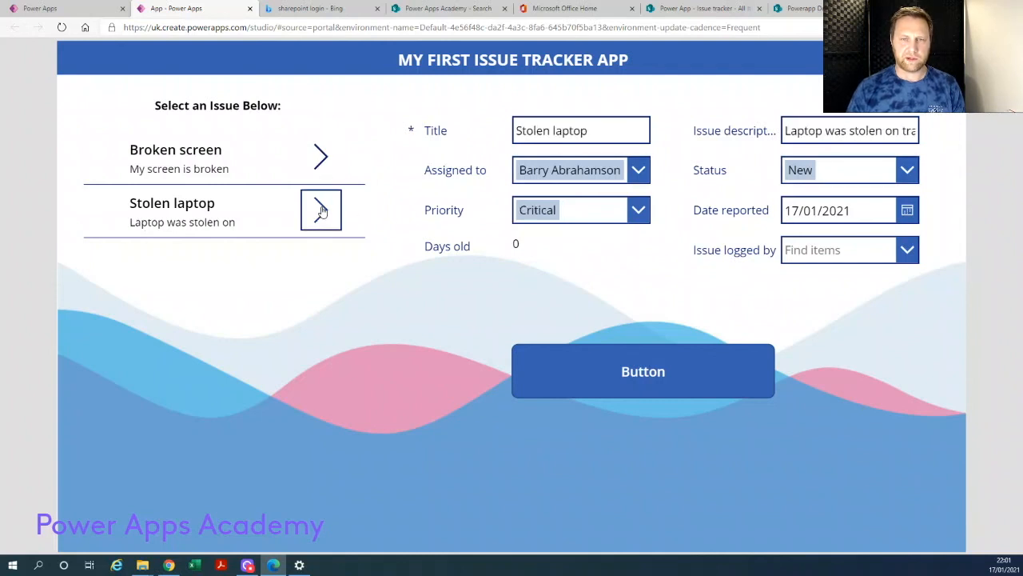
Change the selected issue's title to Lost laptop and submit the form with the app's button
{"action": "left_click", "coordinate": [595, 132]}
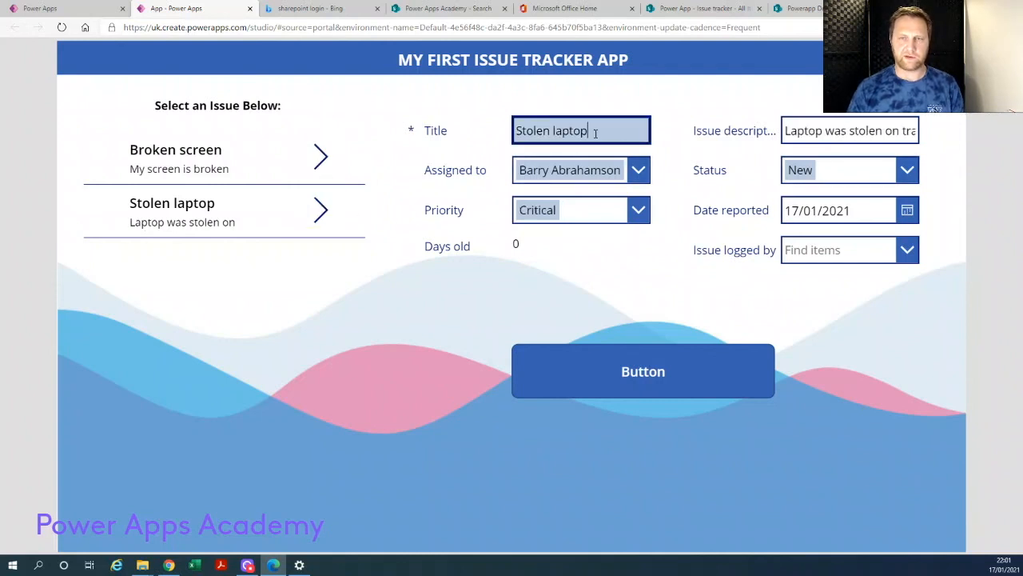
{"action": "double_click", "coordinate": [552, 130]}
{"action": "type", "text": "Lost"}
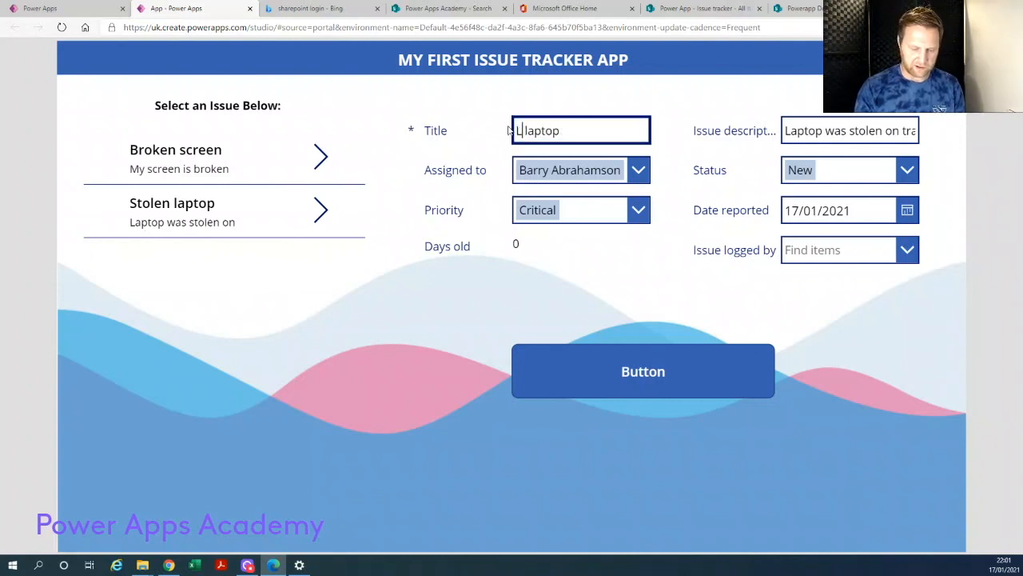
{"action": "left_click", "coordinate": [354, 319]}
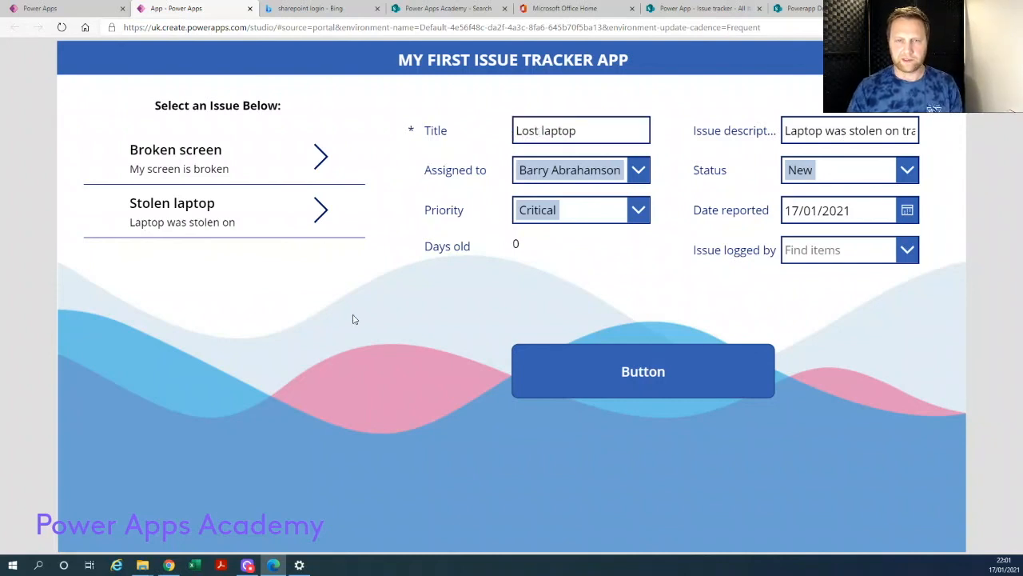
{"action": "left_click", "coordinate": [611, 371]}
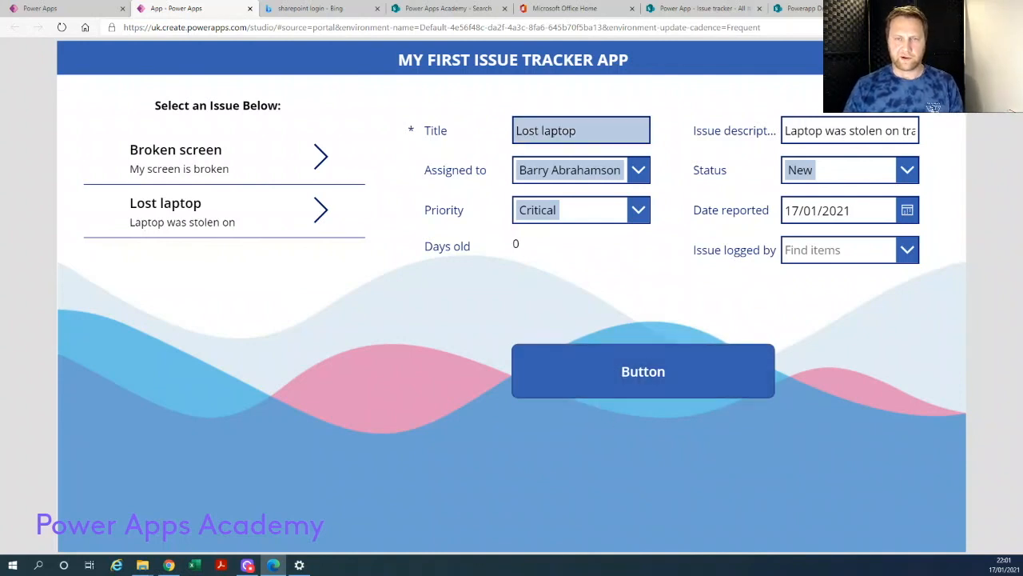
Check the form details of the Broken screen and Lost laptop issues, and close the preview with its tip message
{"action": "left_click", "coordinate": [321, 156]}
{"action": "left_click", "coordinate": [322, 212]}
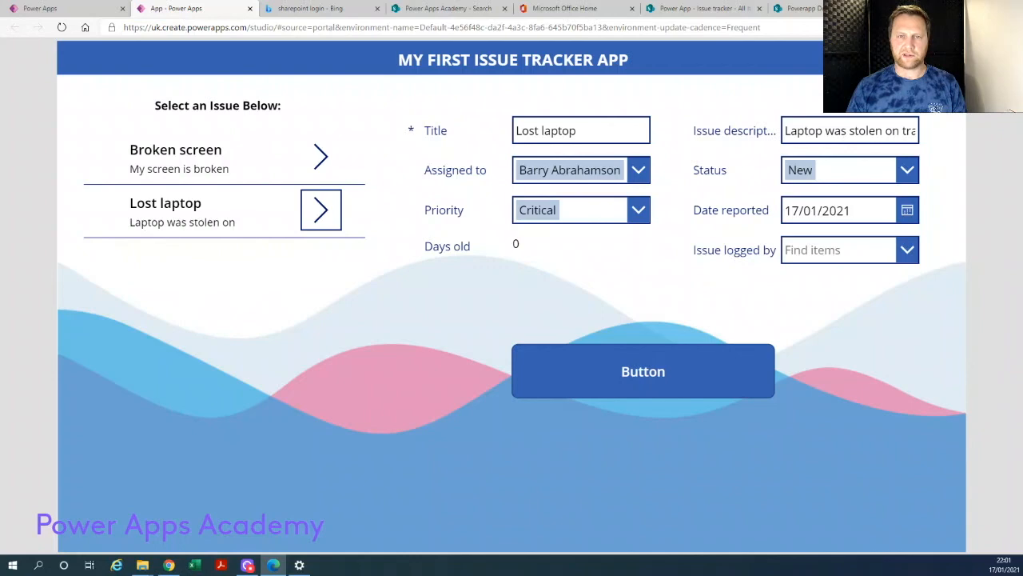
{"action": "key", "text": "Escape"}
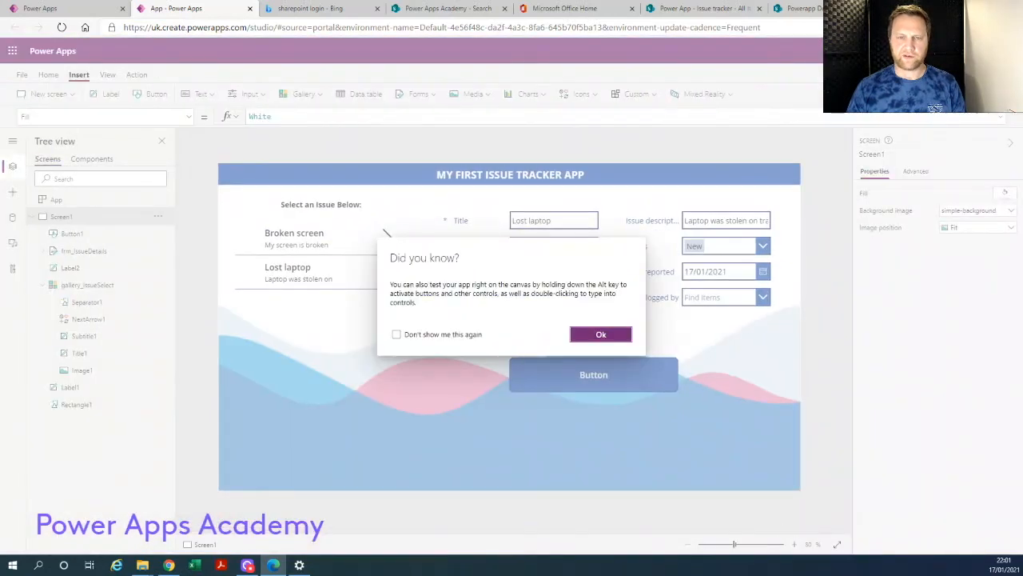
{"action": "left_click", "coordinate": [601, 334]}
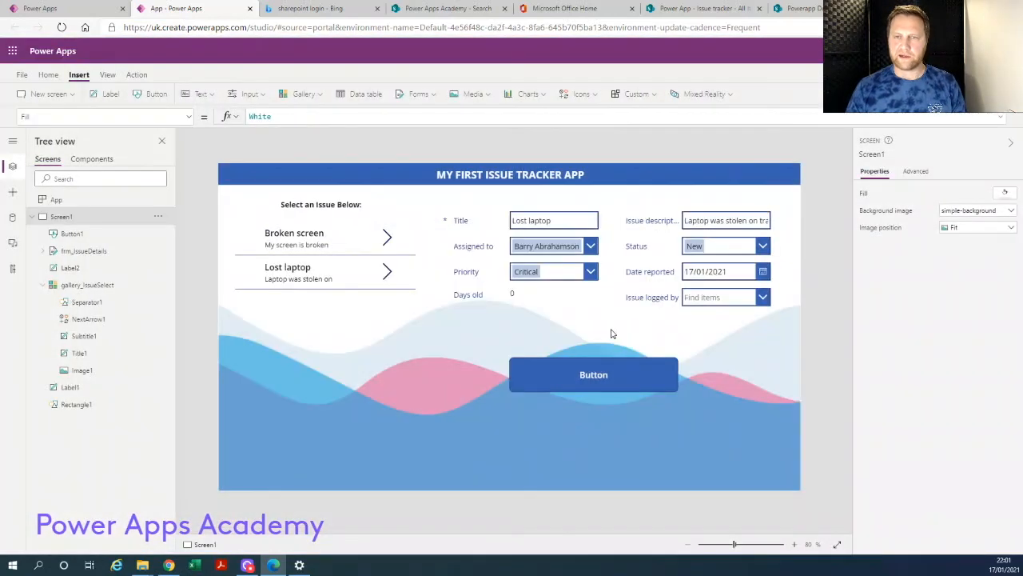